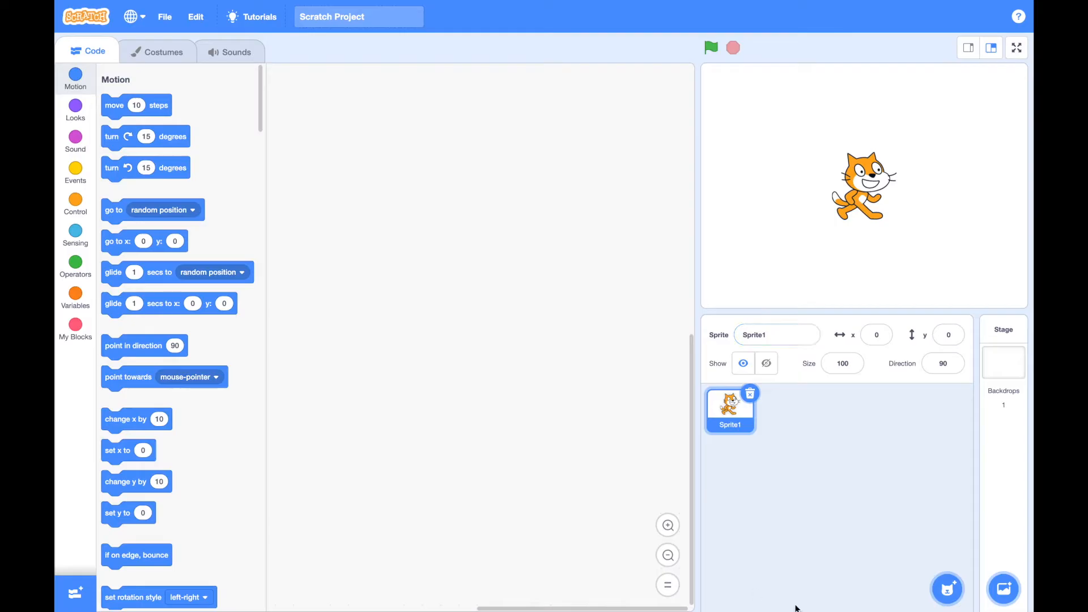
# Delete the default cat sprite and create a new painted sprite, keeping its blank costume in vector mode
pyautogui.moveTo(944, 590)
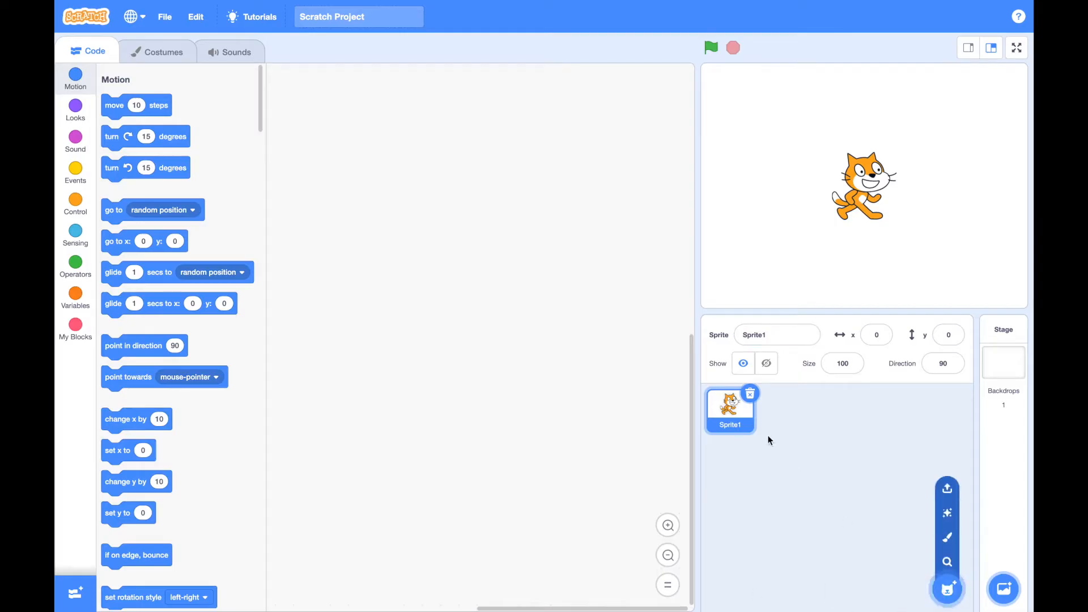
pyautogui.click(749, 394)
pyautogui.moveTo(945, 587)
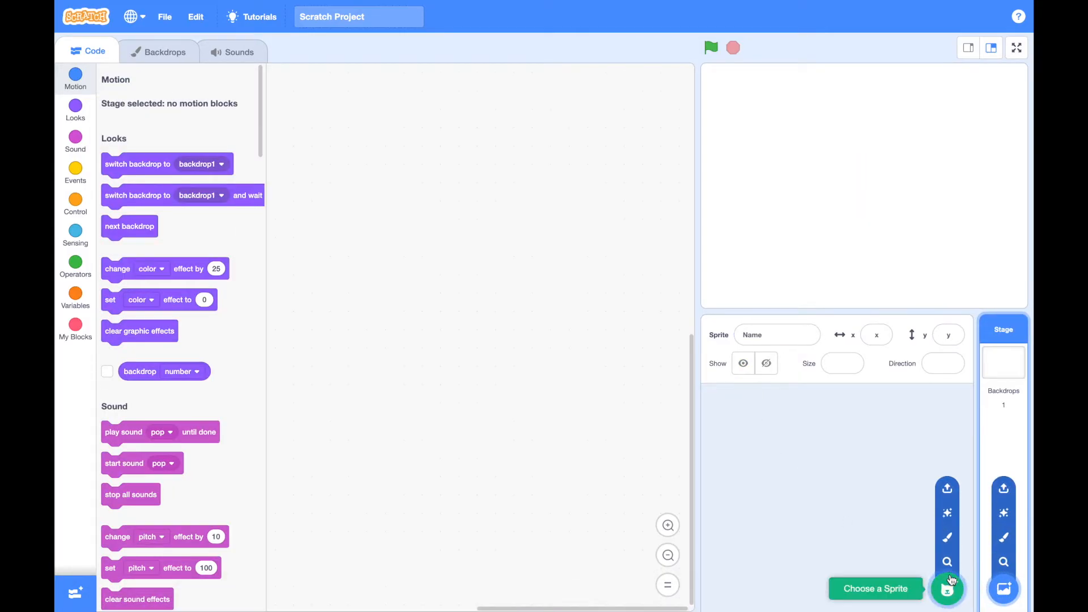
pyautogui.click(946, 539)
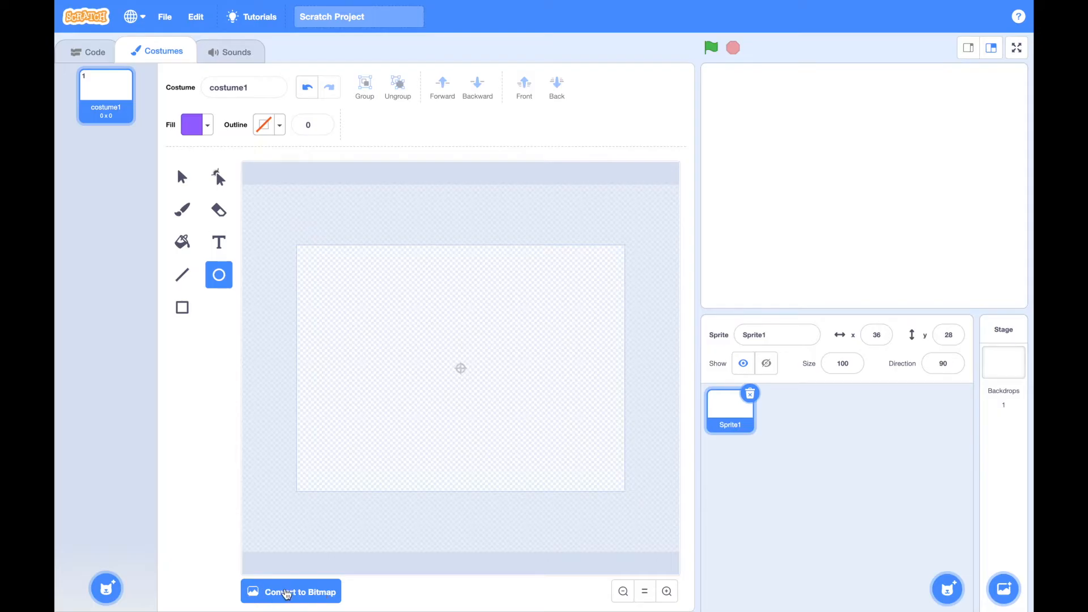
pyautogui.click(311, 592)
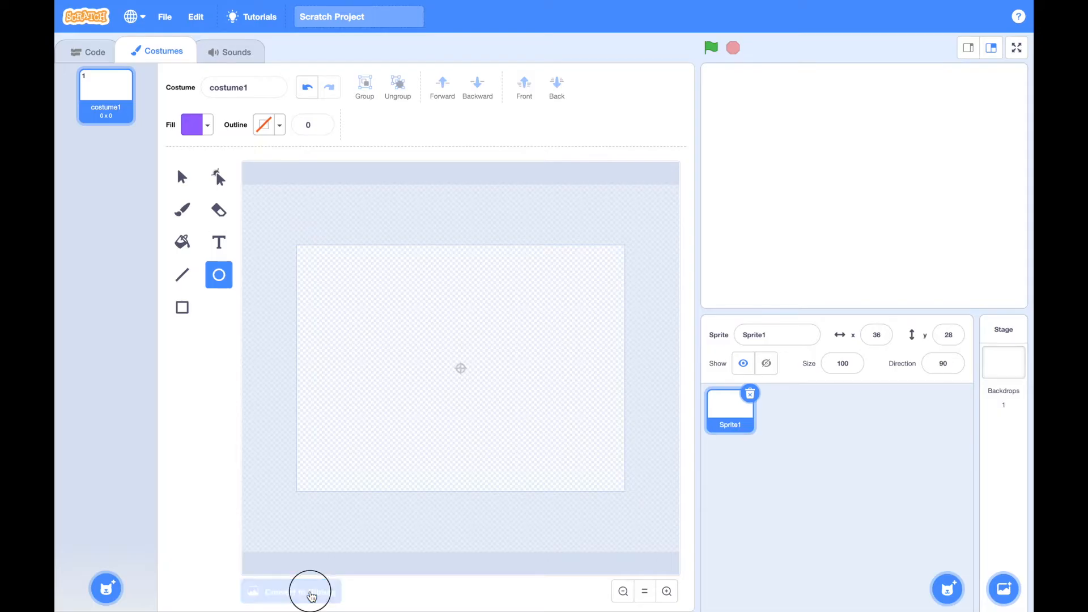
pyautogui.click(311, 593)
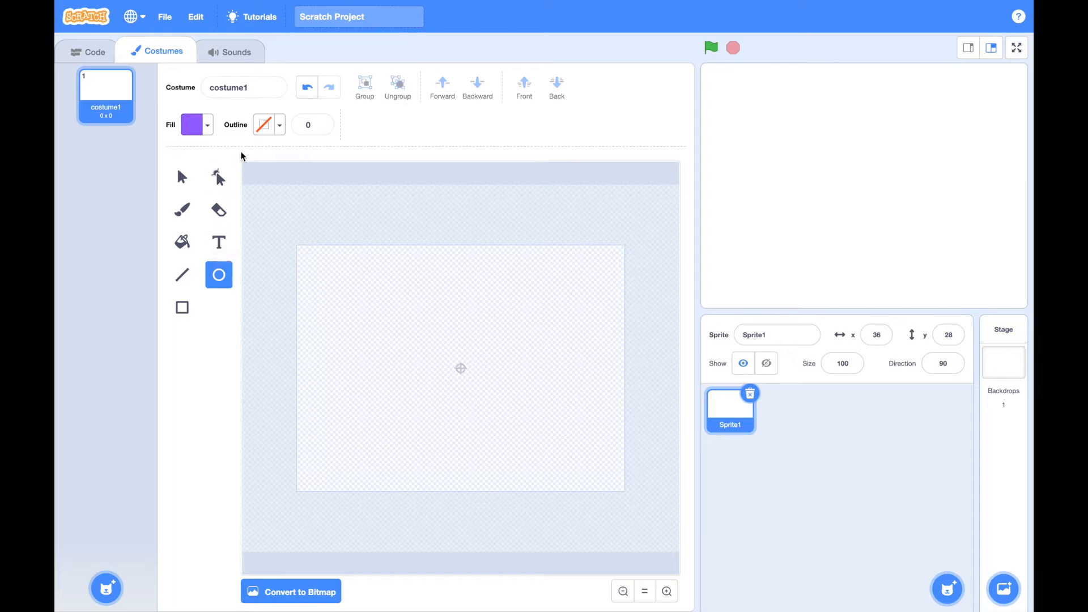
# Set the drawing outline to orange with color 10 and the fill color to yellow
pyautogui.click(279, 129)
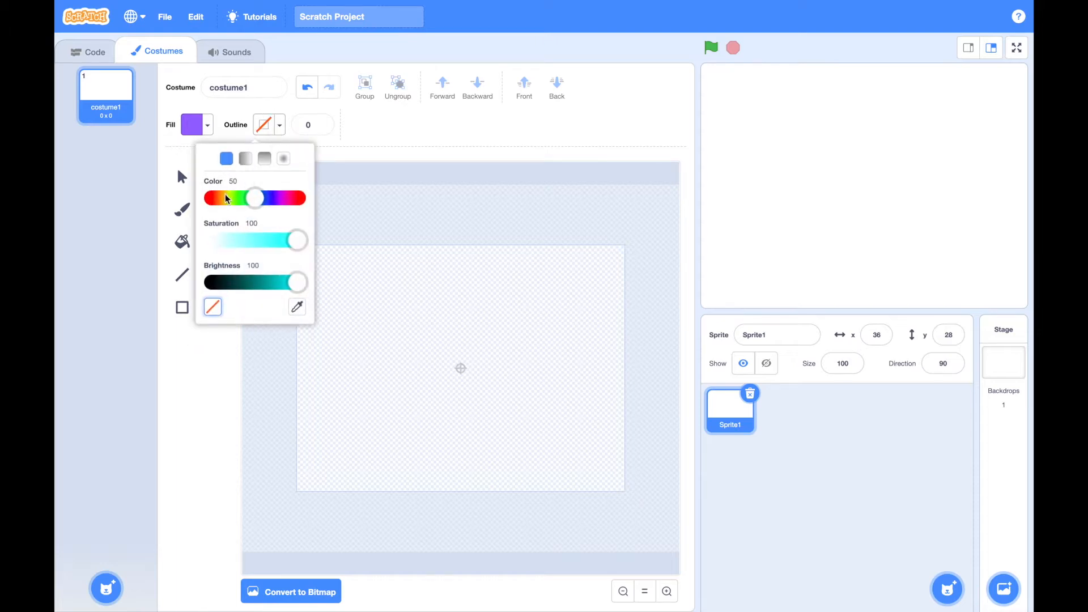
pyautogui.moveTo(225, 199); pyautogui.dragTo(221, 199)
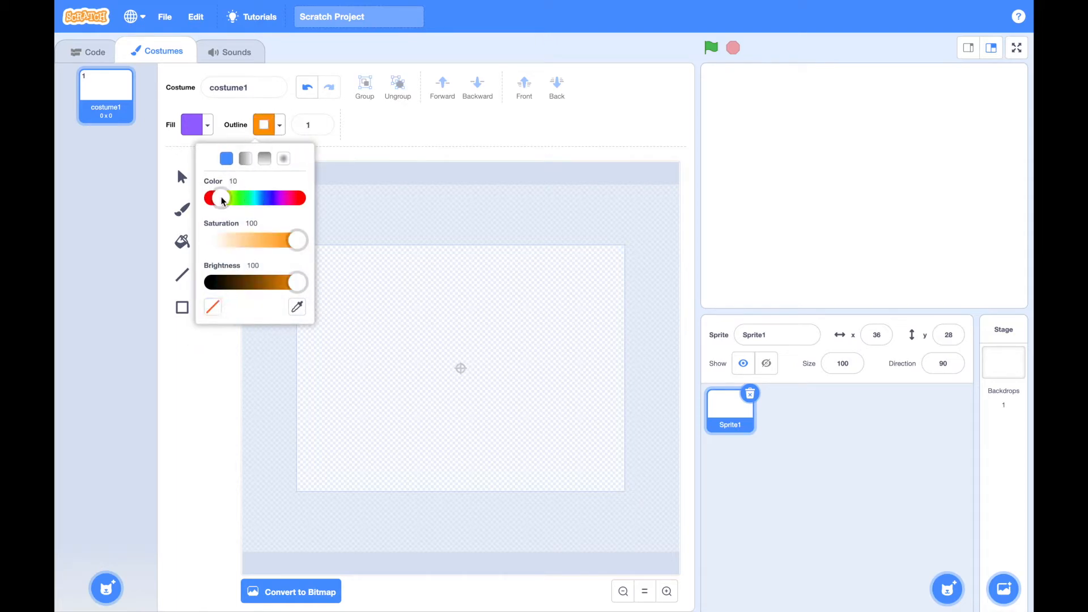
pyautogui.click(207, 126)
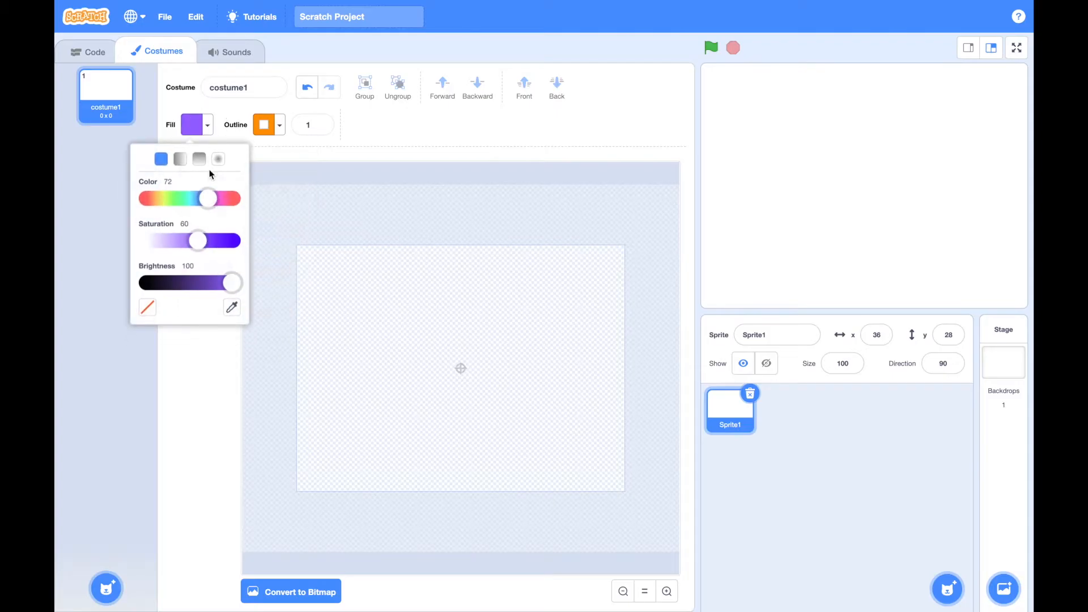
pyautogui.click(167, 198)
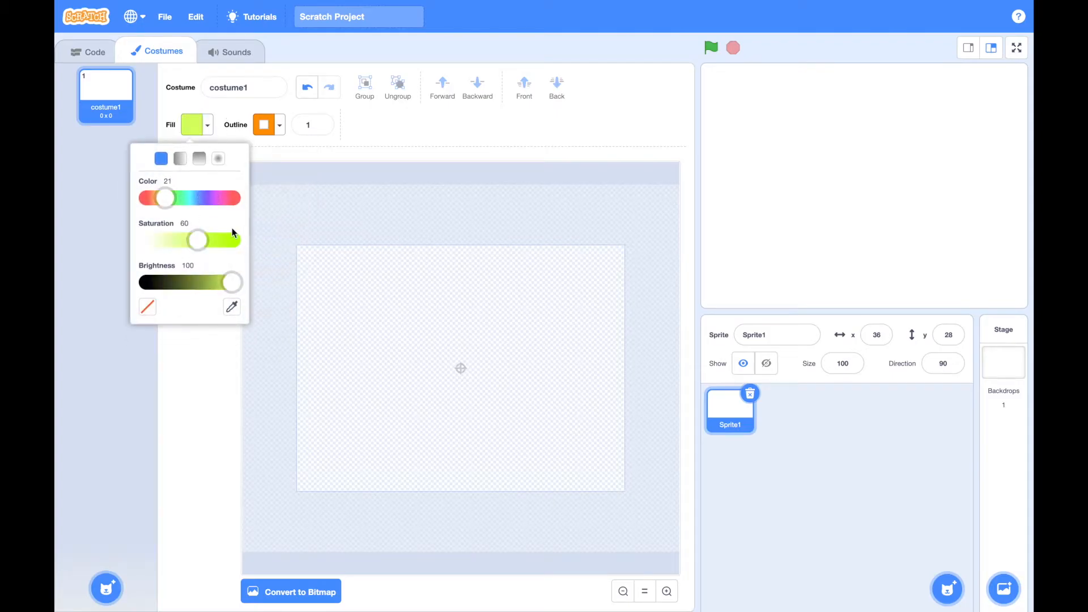
pyautogui.moveTo(165, 199); pyautogui.dragTo(161, 199)
pyautogui.click(352, 142)
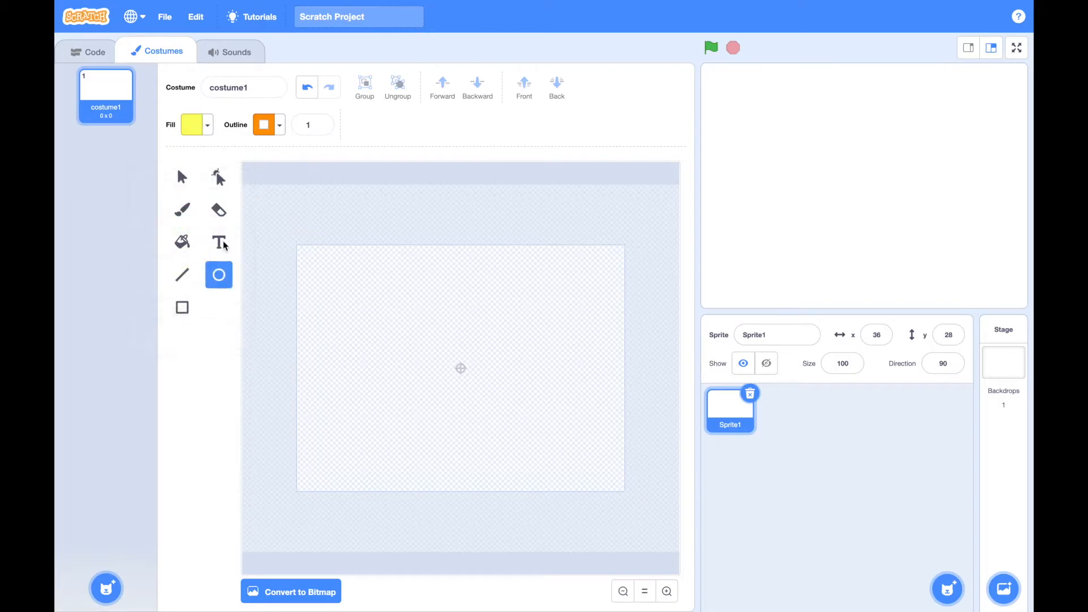
# Draw a yellow ellipse about 202 by 86 near the canvas centre and two small ellipses stacked to its upper left
pyautogui.click(219, 275)
pyautogui.moveTo(399, 325)
pyautogui.mouseDown()
pyautogui.moveTo(461, 369)
pyautogui.moveTo(537, 388)
pyautogui.mouseUp()
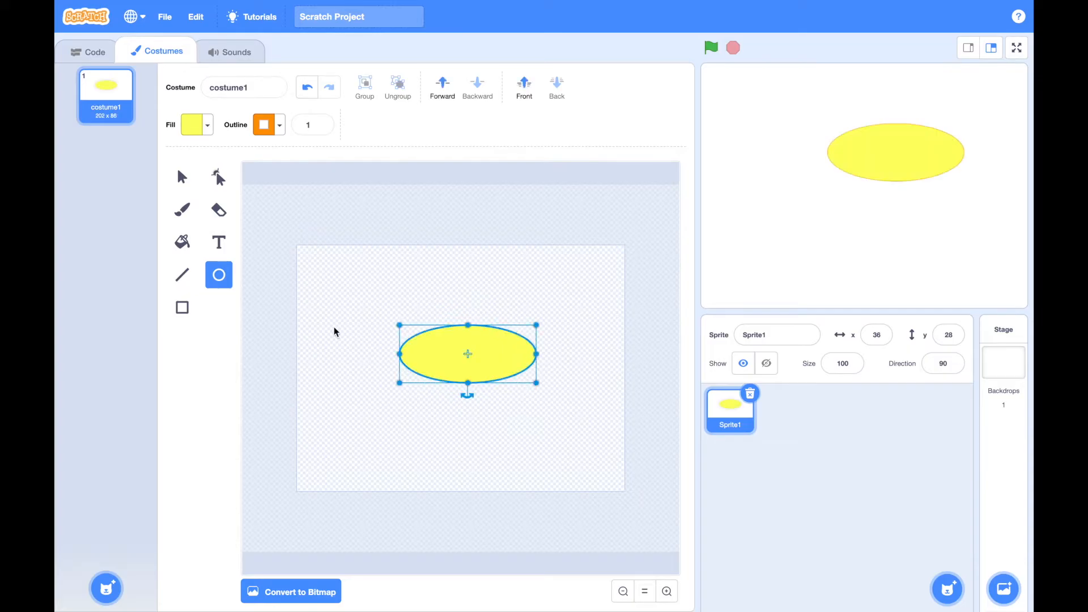
pyautogui.moveTo(331, 285); pyautogui.dragTo(378, 304)
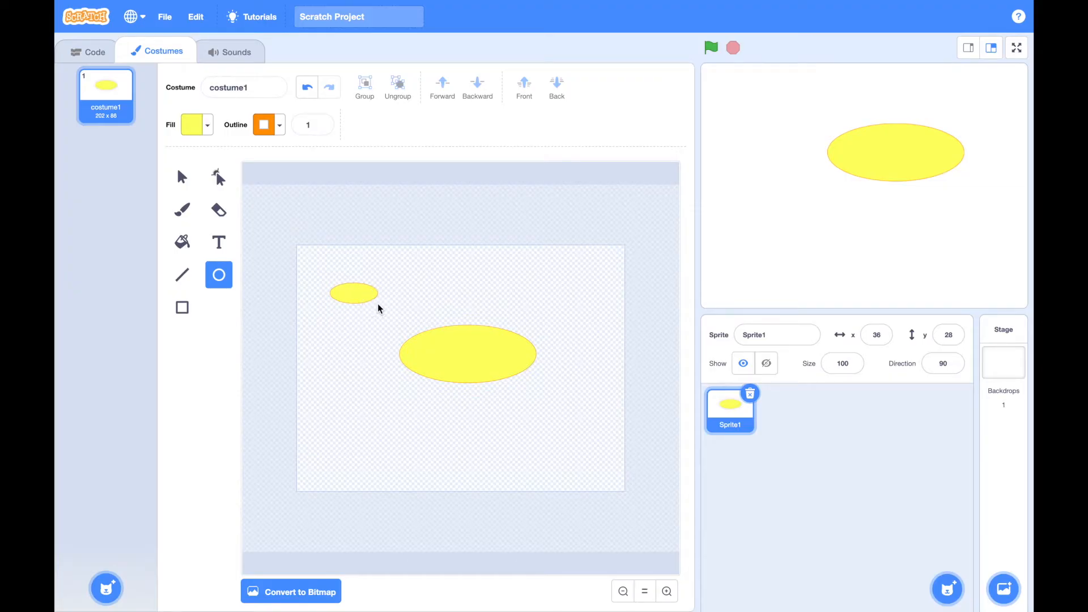
pyautogui.click(329, 315)
pyautogui.moveTo(331, 312); pyautogui.dragTo(375, 338)
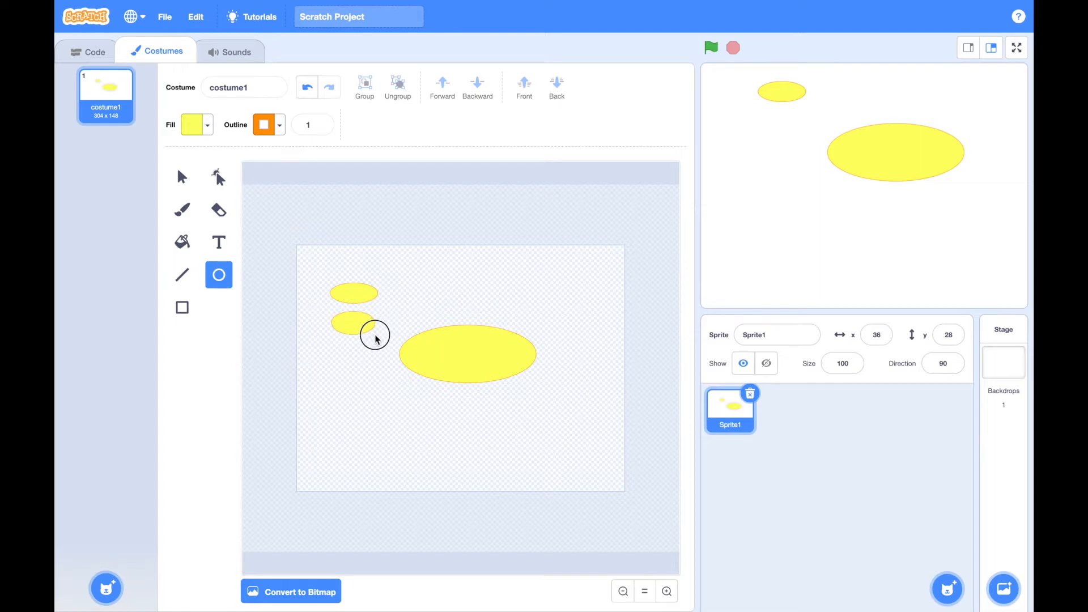
pyautogui.moveTo(375, 339); pyautogui.dragTo(377, 336)
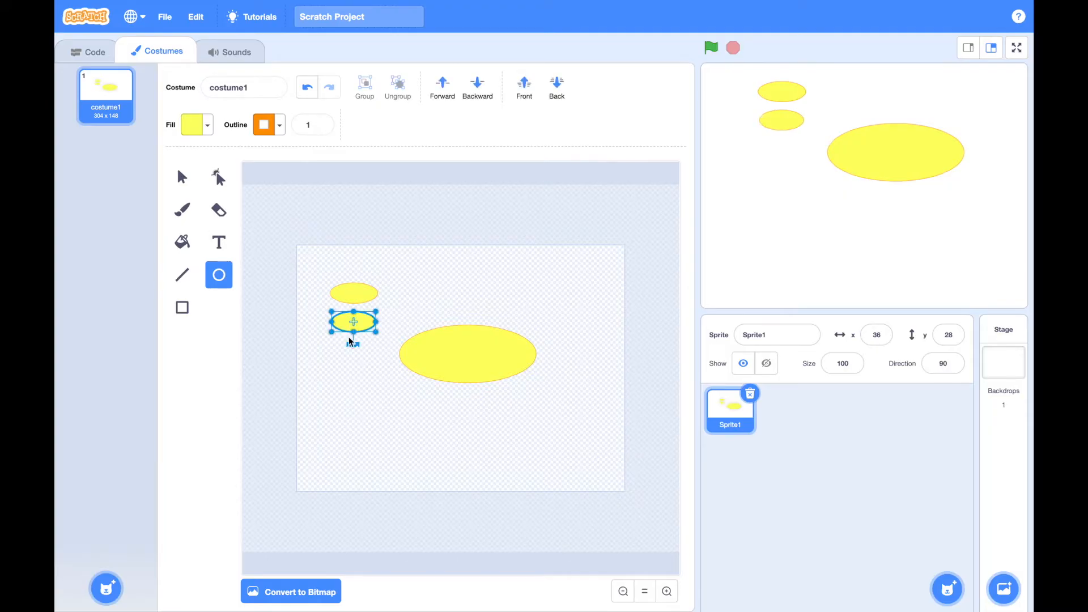
# Draw a small flat ellipse in the lower left of the canvas and set its fill to red with color 0
pyautogui.moveTo(309, 409); pyautogui.dragTo(350, 423)
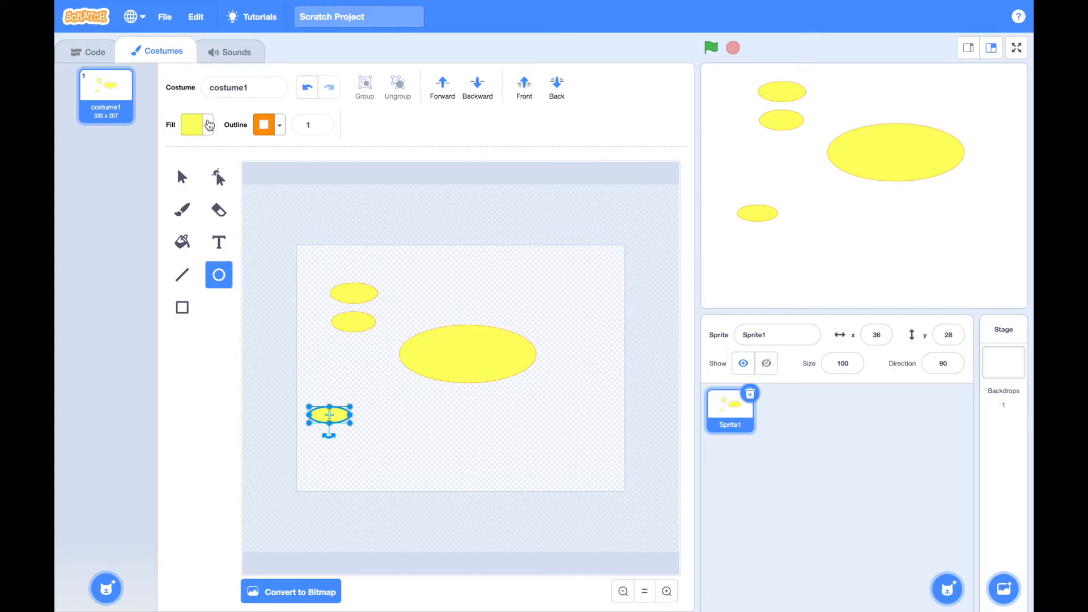
pyautogui.click(195, 125)
pyautogui.click(145, 200)
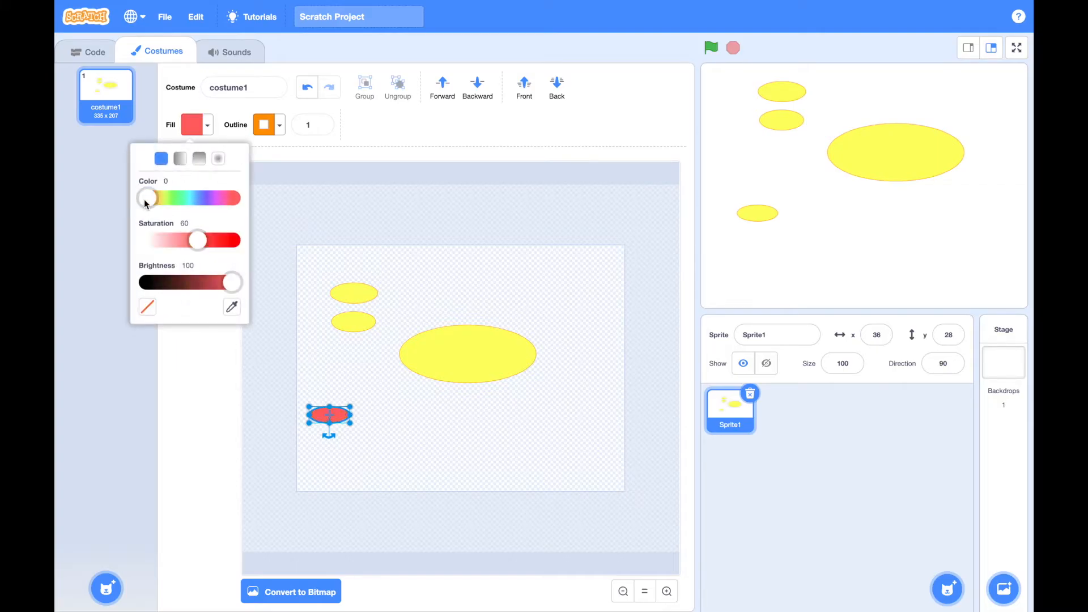
pyautogui.click(333, 366)
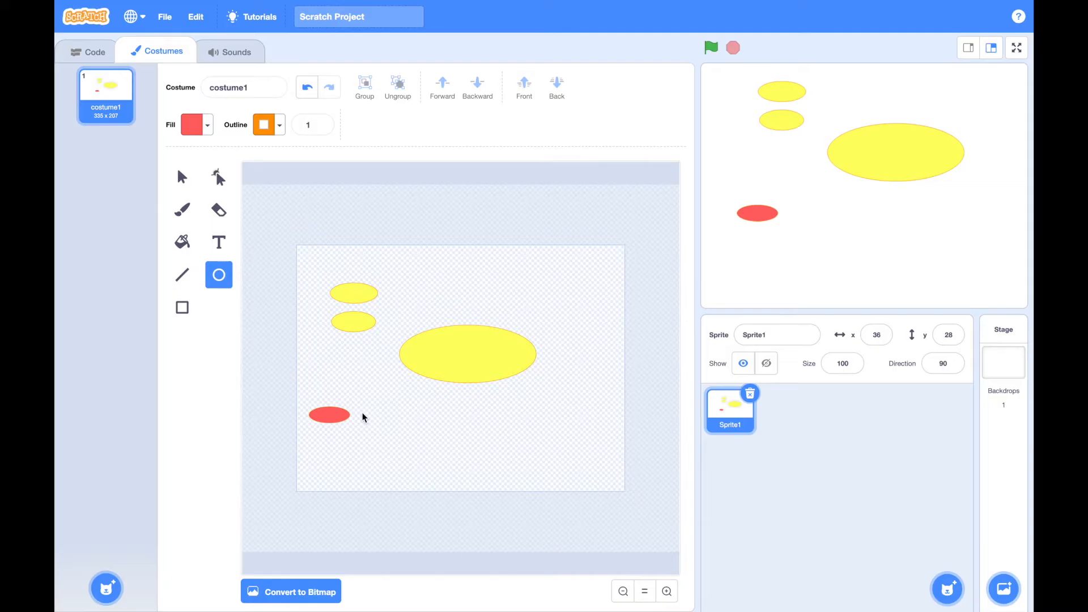
# Draw two tiny circles beside the red ellipse and set the nearer one's fill to yellow with color 17
pyautogui.moveTo(415, 419); pyautogui.dragTo(424, 429)
pyautogui.moveTo(366, 418); pyautogui.dragTo(375, 427)
pyautogui.click(209, 125)
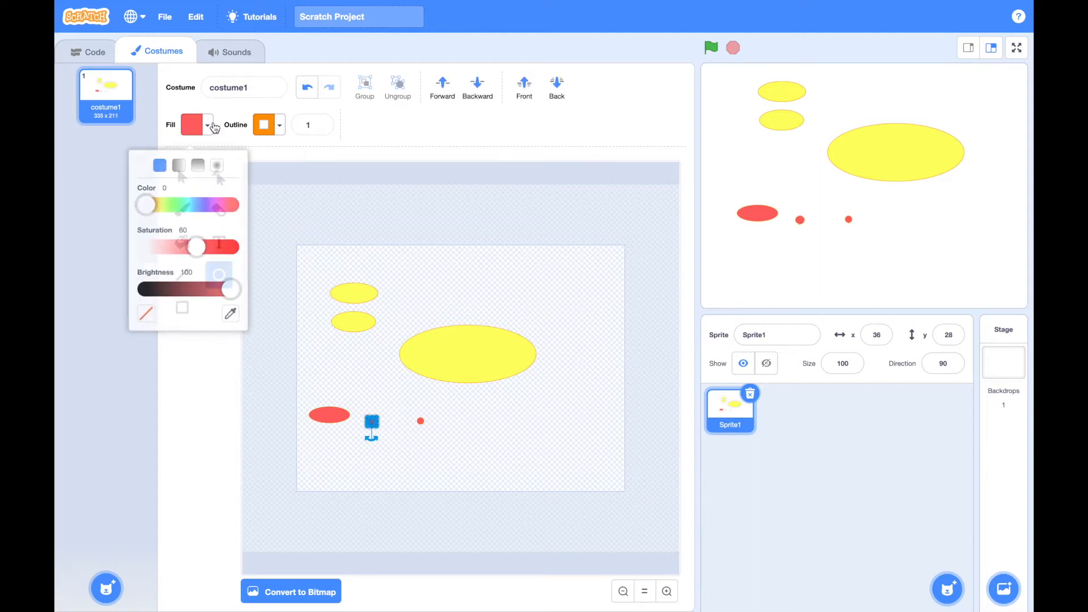
pyautogui.click(163, 198)
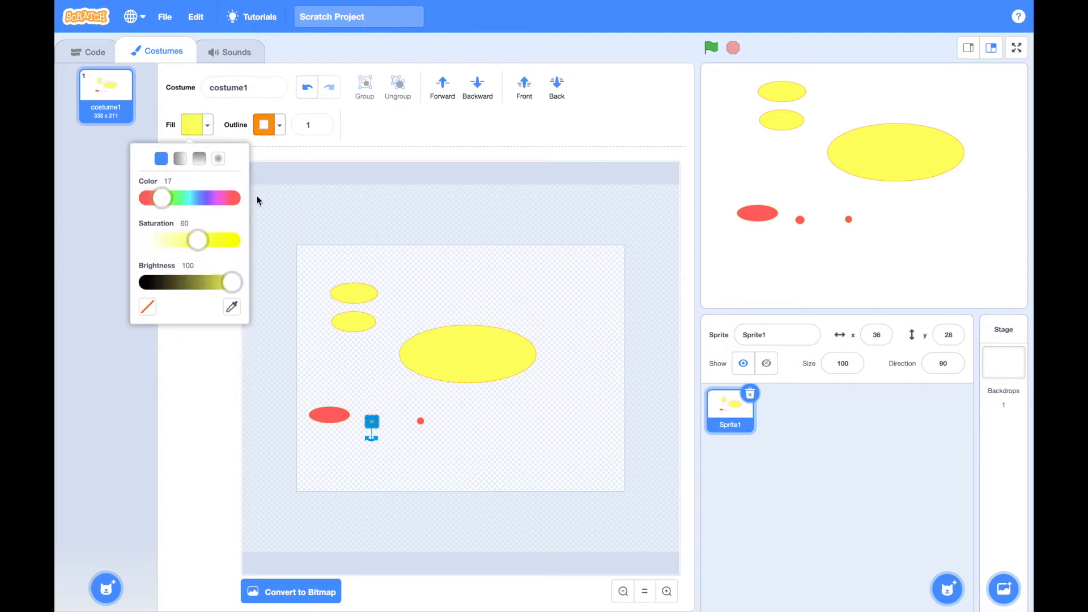
pyautogui.click(402, 165)
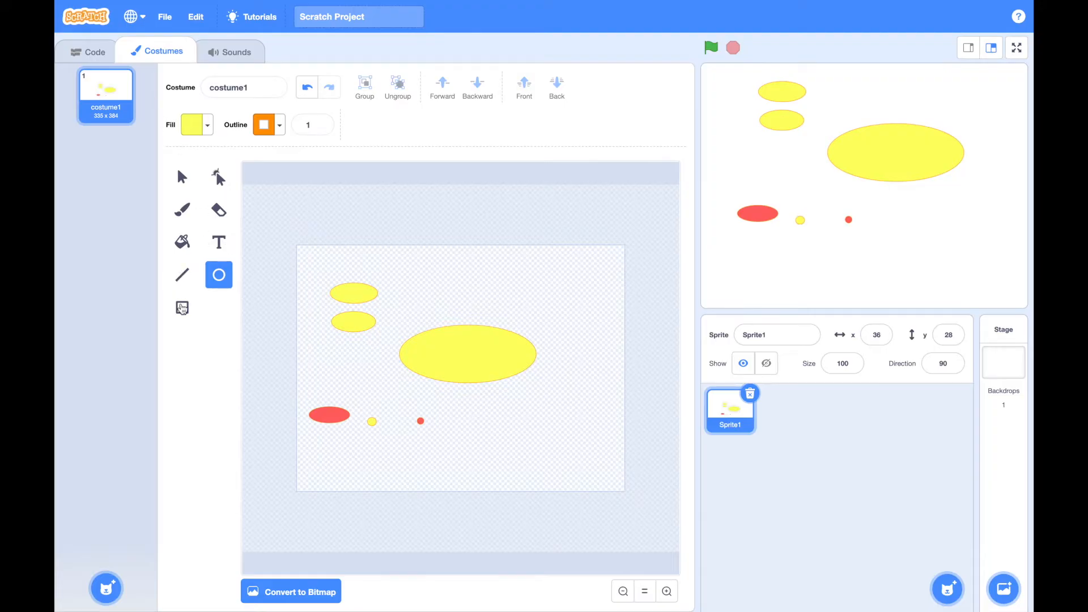
# Draw a small yellow rectangle above the large ellipse
pyautogui.click(182, 307)
pyautogui.moveTo(469, 282); pyautogui.dragTo(496, 300)
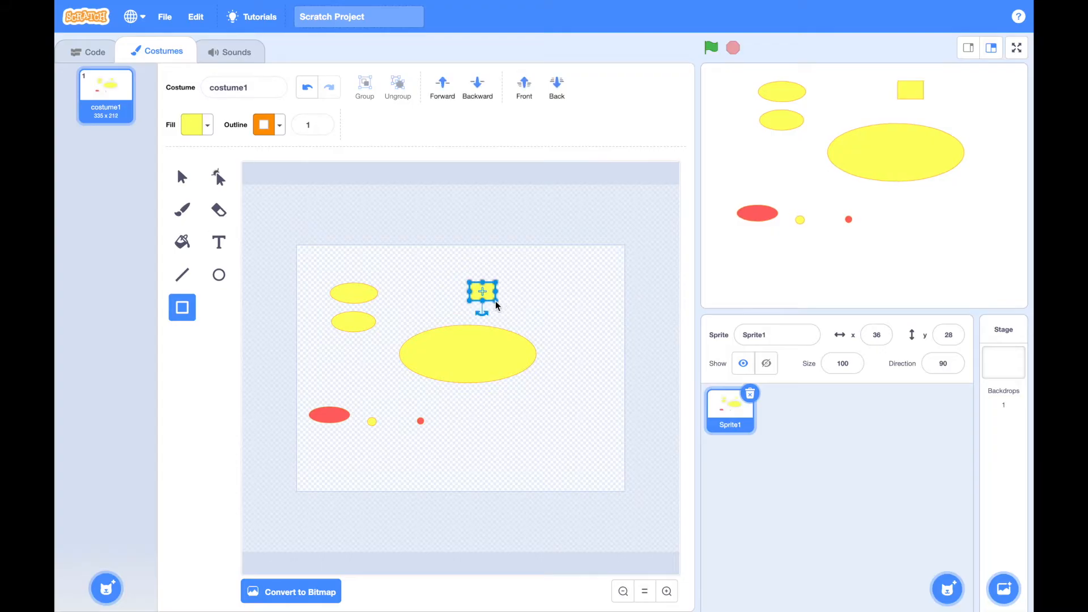
pyautogui.click(333, 419)
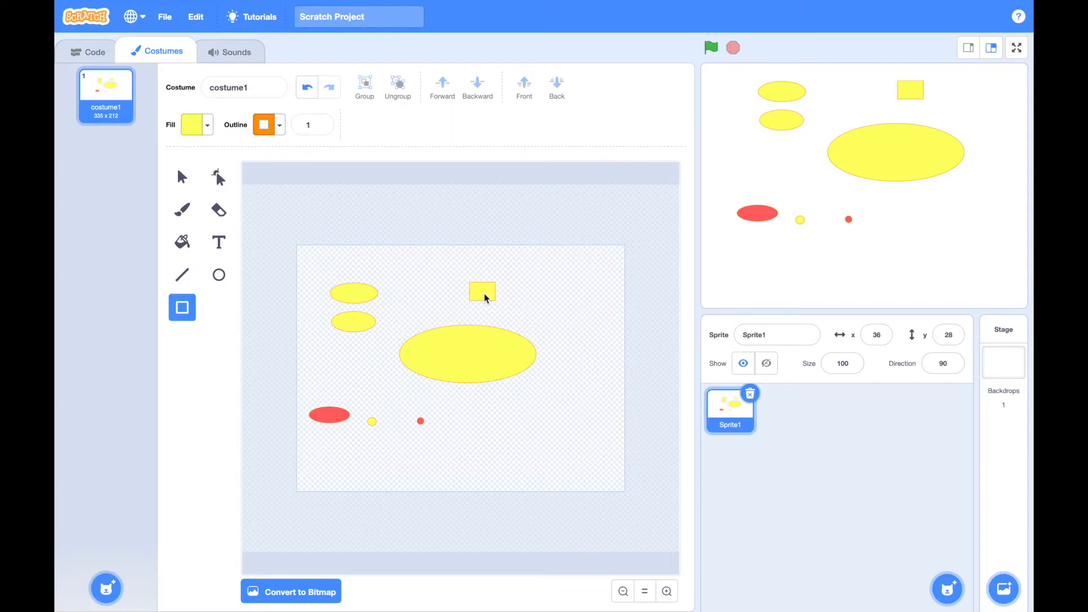
pyautogui.click(207, 126)
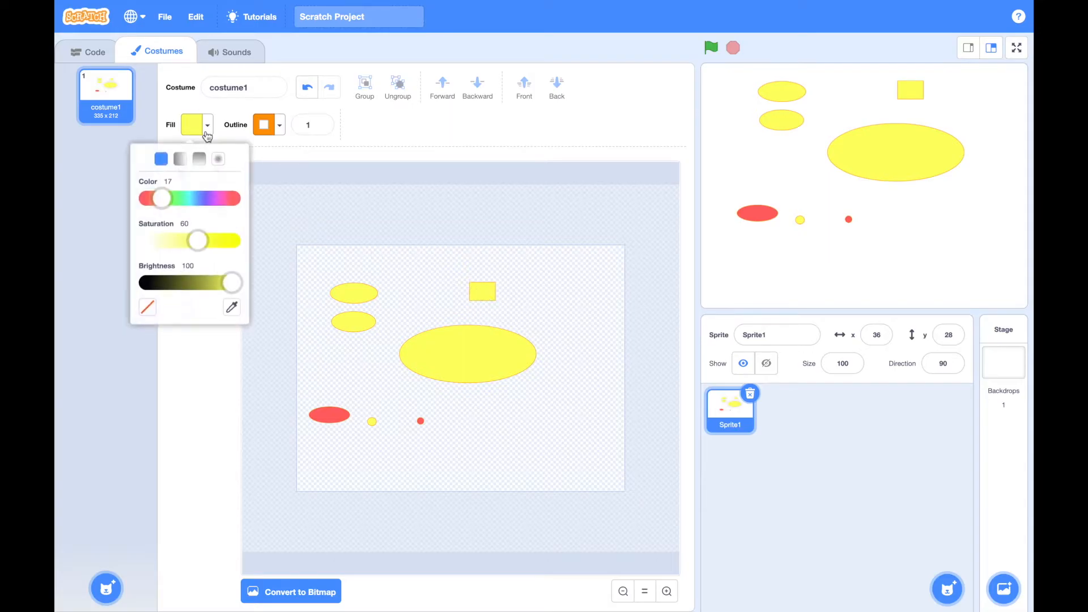
pyautogui.click(145, 198)
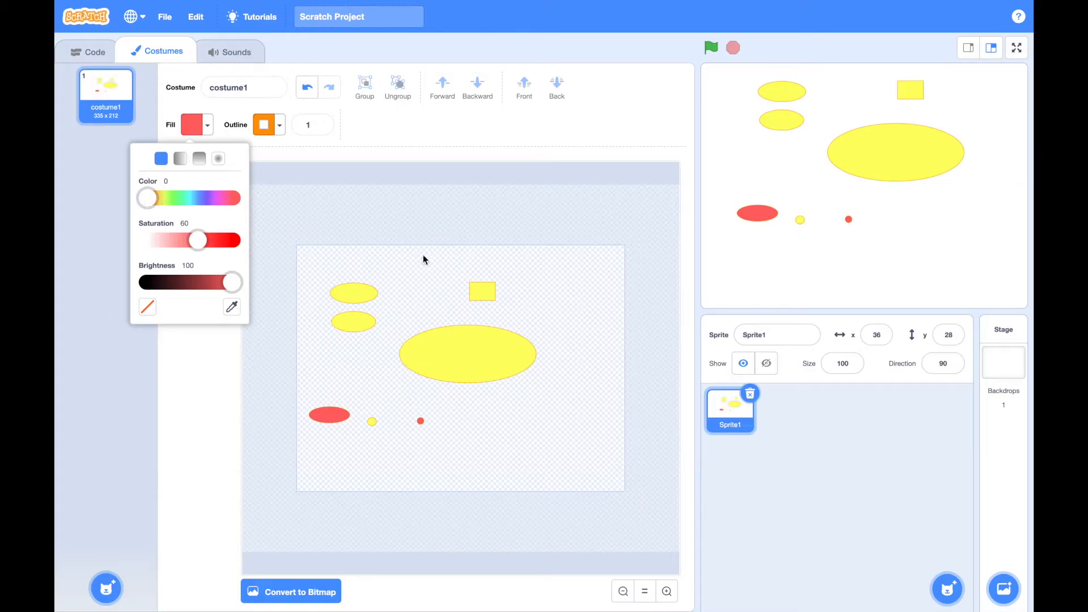
pyautogui.click(443, 273)
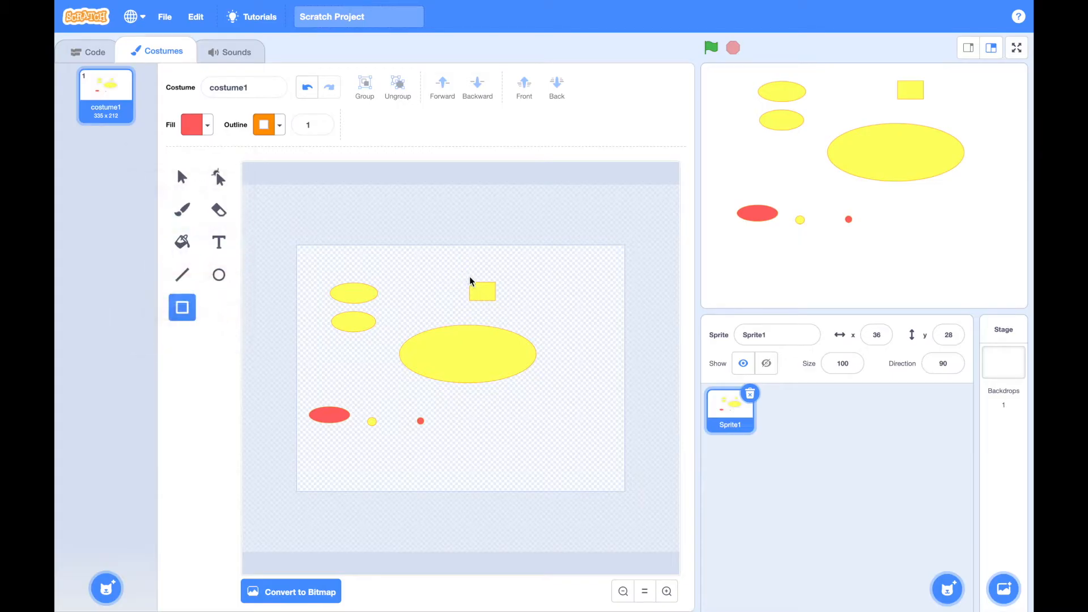
# Select the small yellow rectangle above the large ellipse for reshaping and set its fill to red with color 0
pyautogui.click(219, 178)
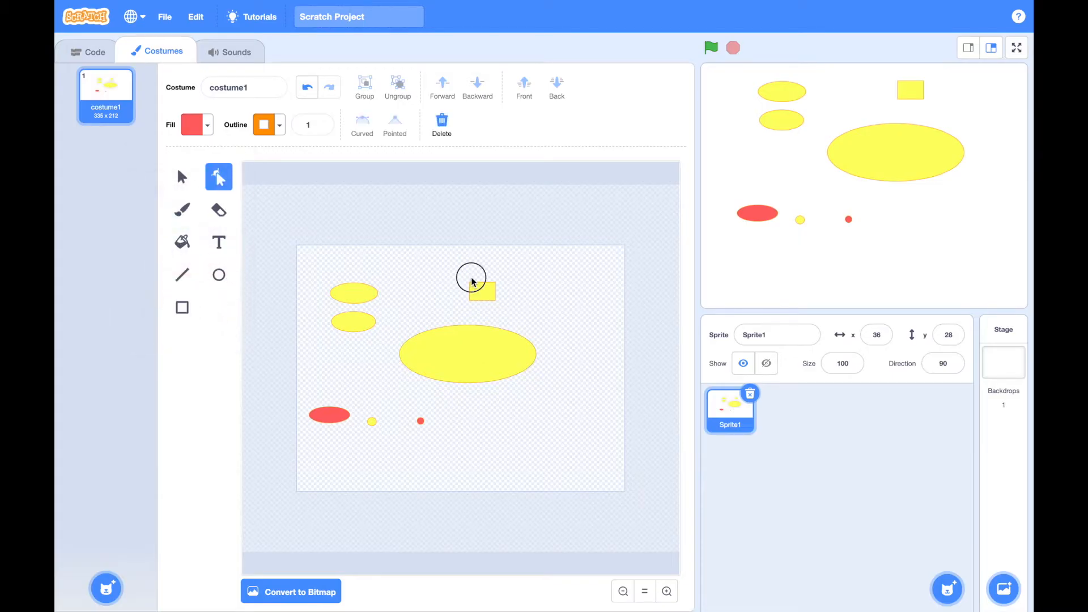
pyautogui.click(476, 291)
pyautogui.click(208, 124)
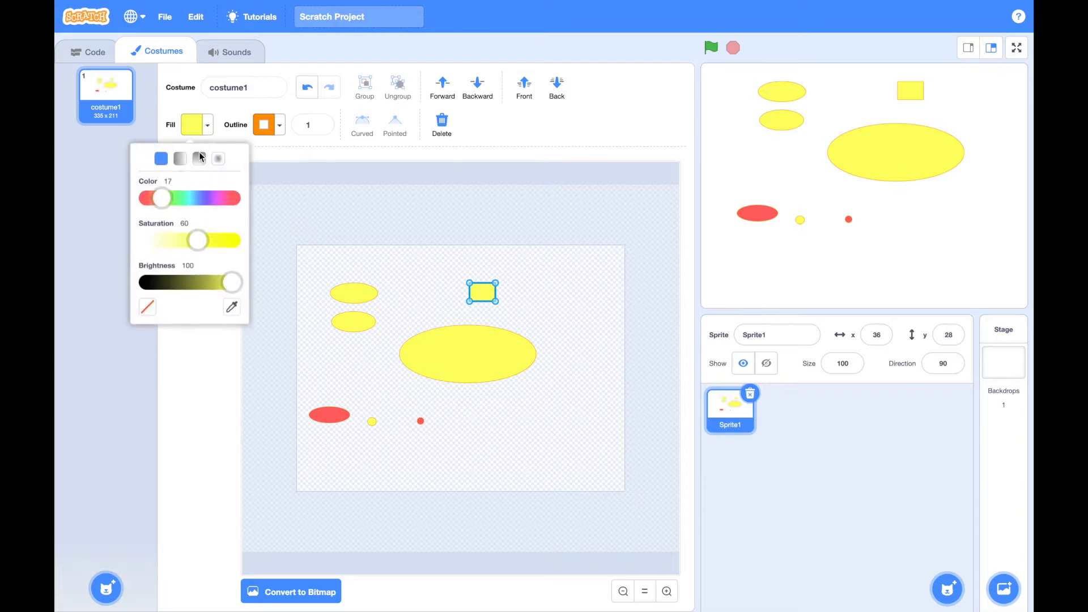
pyautogui.click(146, 199)
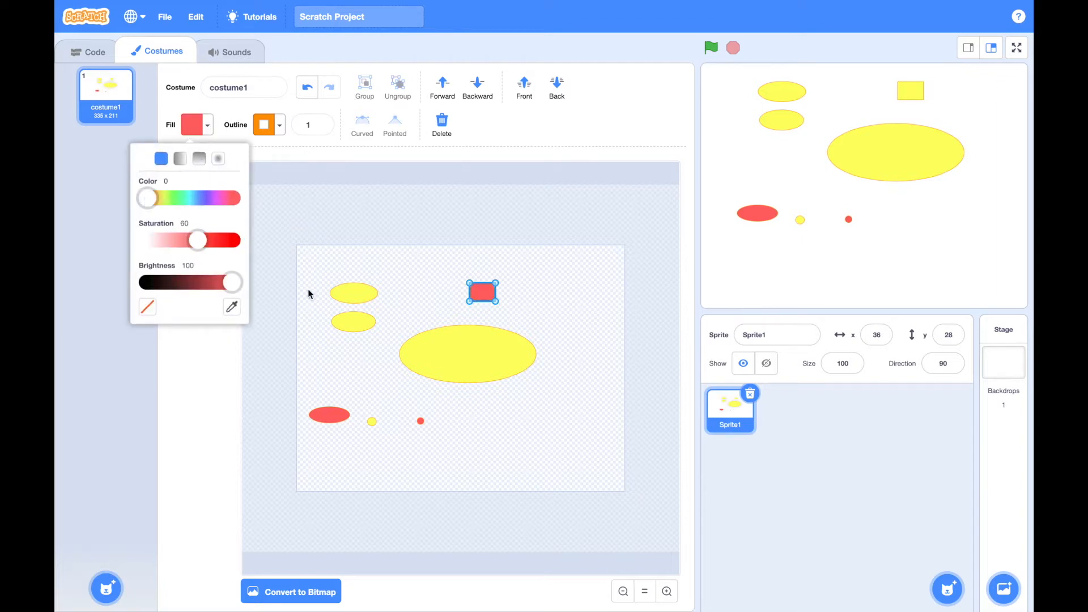
pyautogui.click(381, 364)
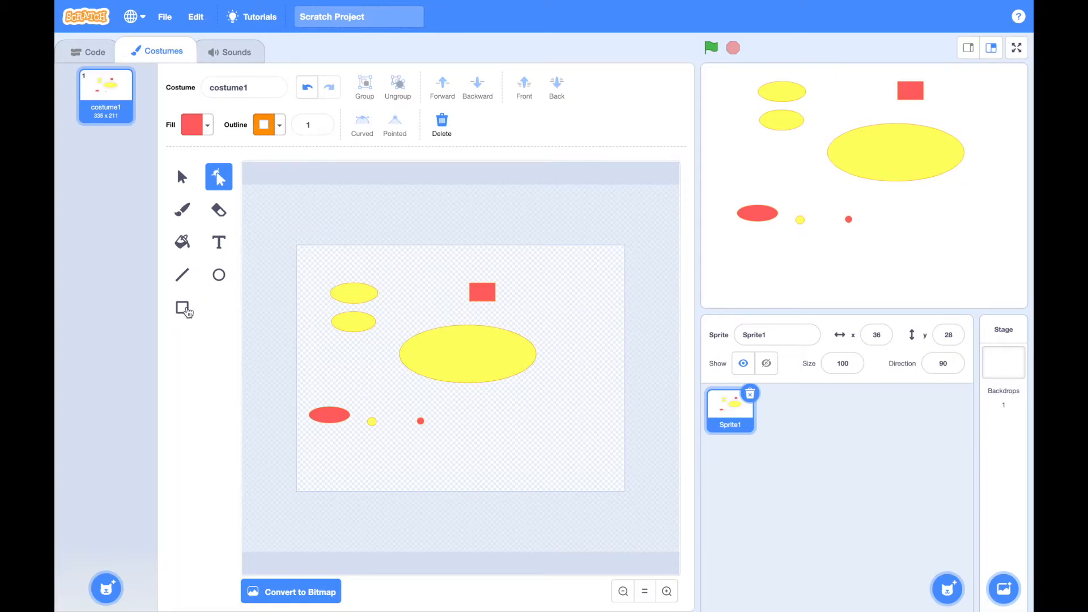
# Draw a thin vertical red rectangle beside the red one, and a row of three small red circles below the large ellipse
pyautogui.click(182, 307)
pyautogui.moveTo(416, 272); pyautogui.dragTo(418, 306)
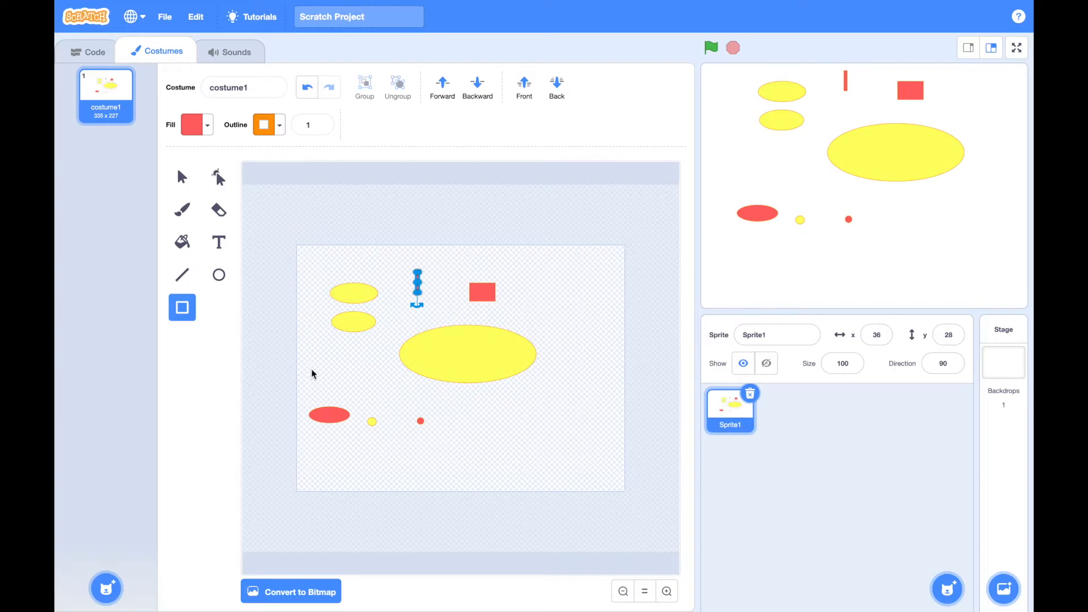
pyautogui.click(219, 275)
pyautogui.moveTo(479, 430)
pyautogui.mouseDown()
pyautogui.moveTo(494, 448)
pyautogui.moveTo(486, 442)
pyautogui.moveTo(502, 435)
pyautogui.moveTo(535, 448)
pyautogui.mouseUp()
pyautogui.click(504, 440)
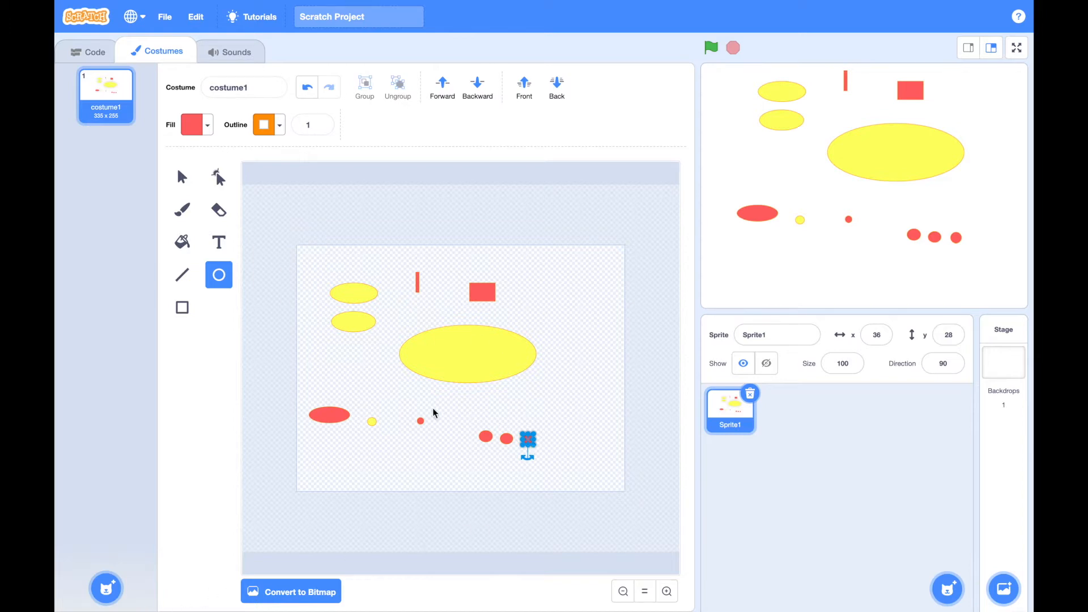
pyautogui.click(580, 418)
pyautogui.moveTo(529, 440)
pyautogui.mouseDown()
pyautogui.moveTo(503, 364)
pyautogui.moveTo(546, 428)
pyautogui.mouseUp()
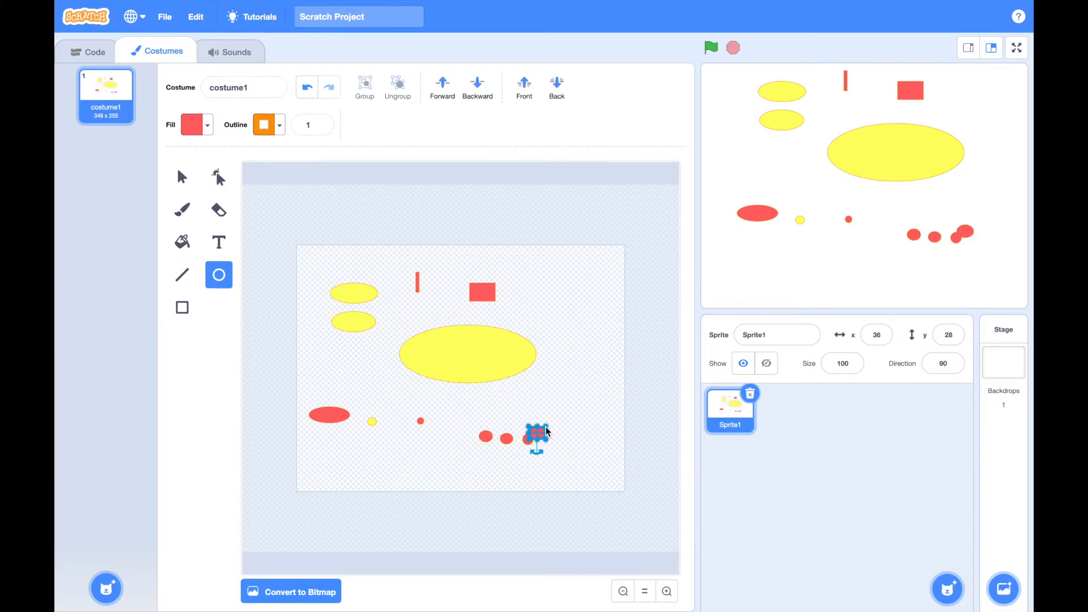
pyautogui.press('Delete')
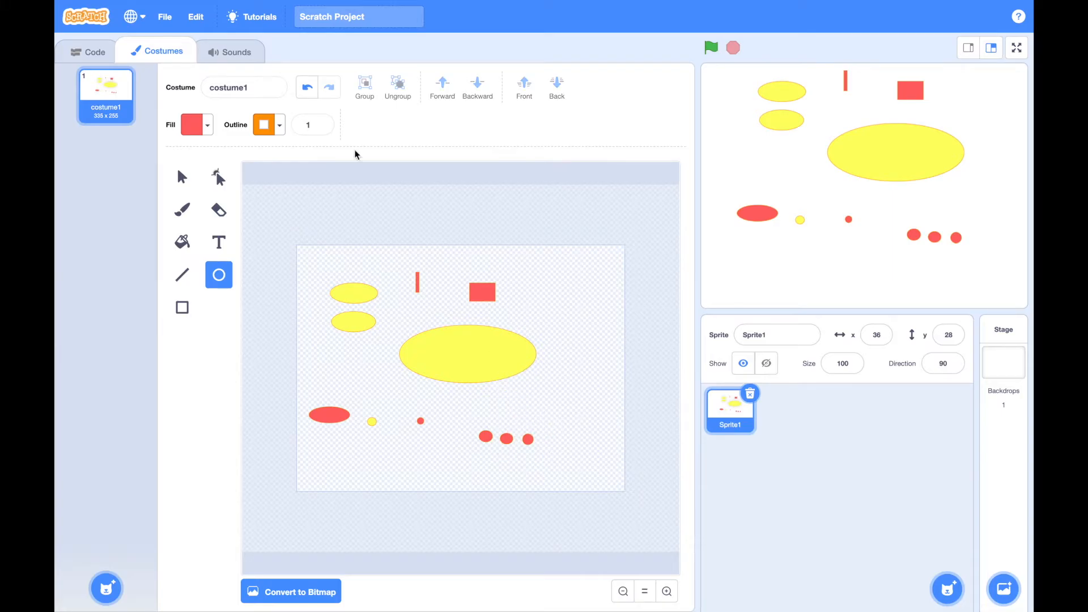
# Give the first of the three small red circles below the large ellipse a black outline of width 4, with brightness 0
pyautogui.click(219, 177)
pyautogui.click(486, 437)
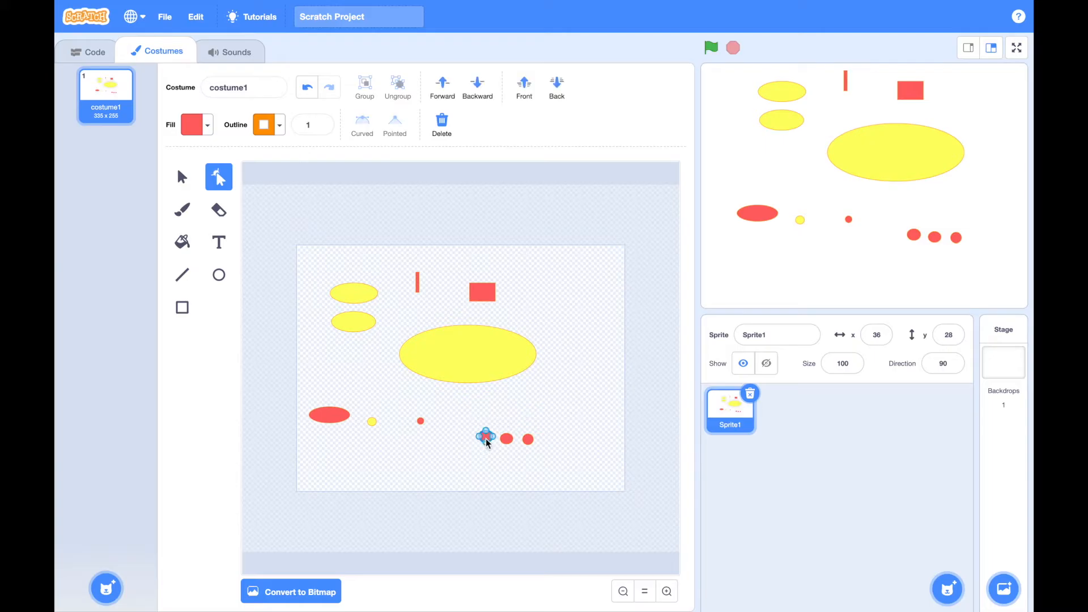
pyautogui.click(284, 127)
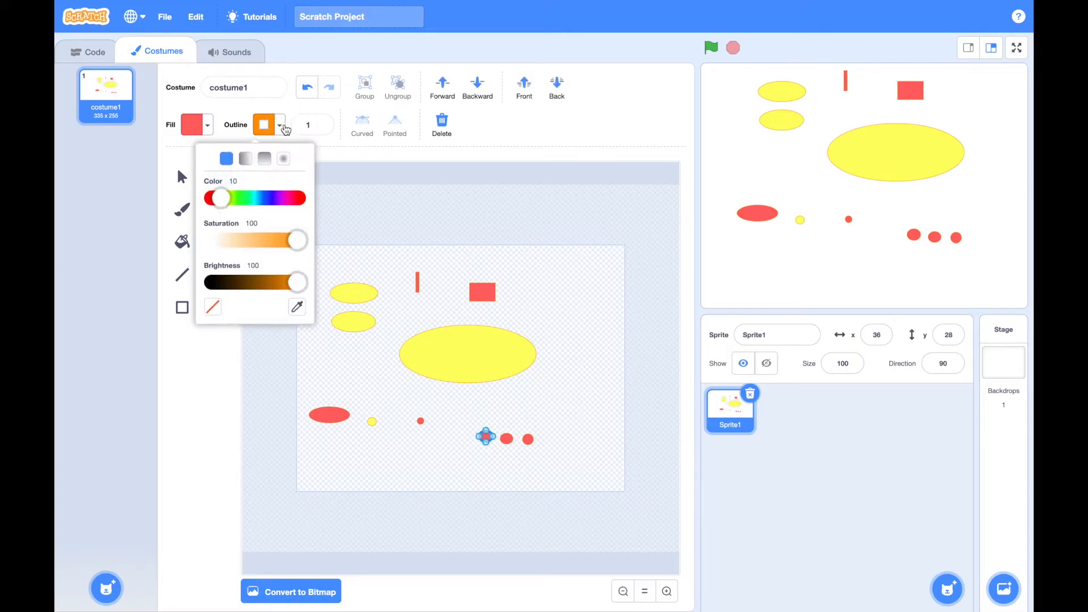
pyautogui.click(311, 126)
pyautogui.press('BackSpace')
pyautogui.write('4')
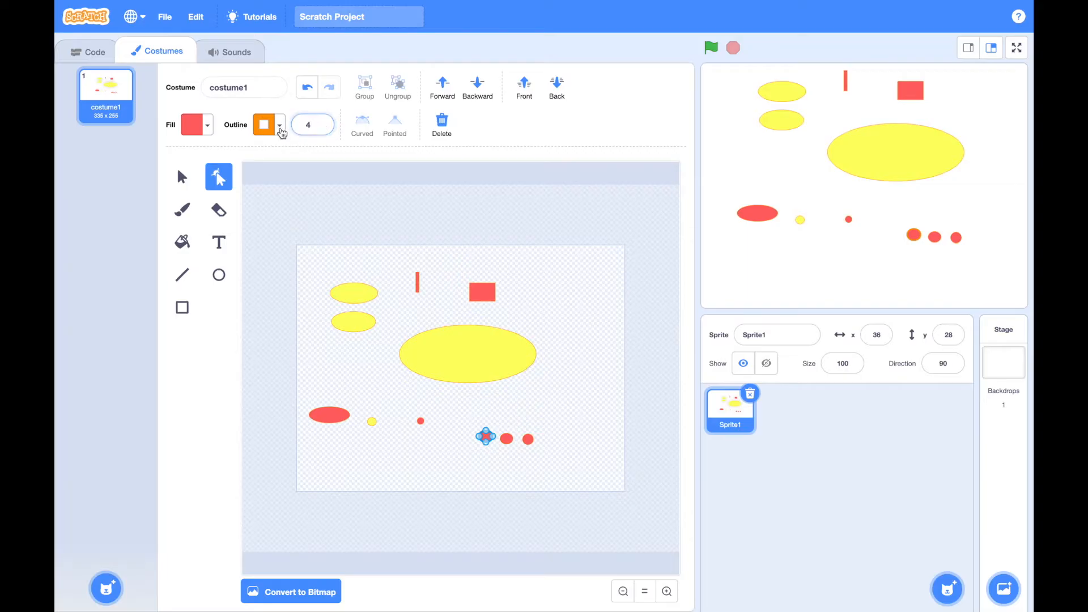
pyautogui.click(282, 128)
pyautogui.click(211, 283)
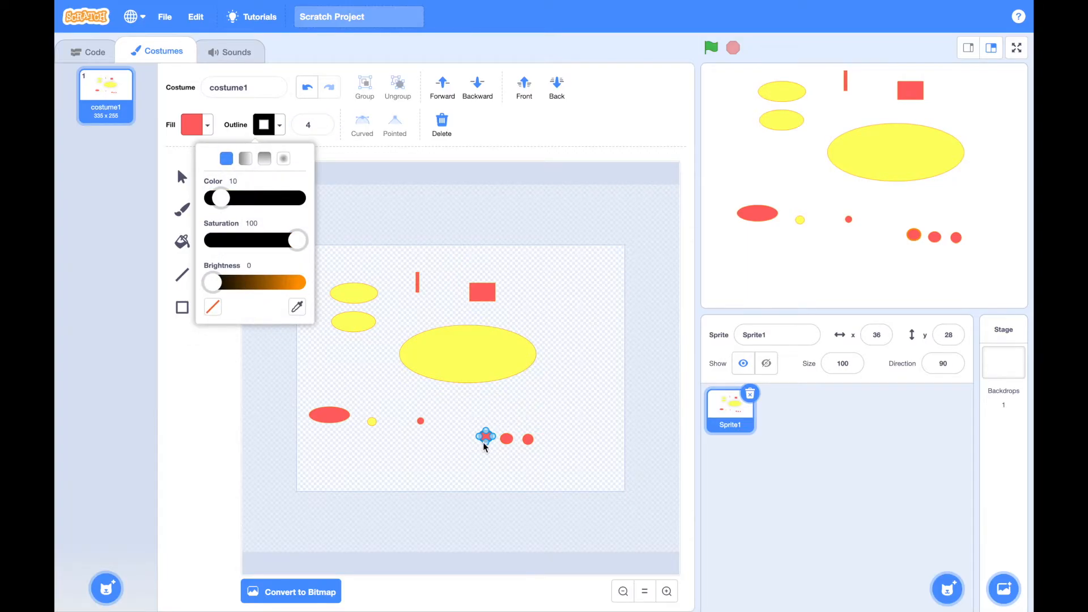
pyautogui.click(485, 456)
# Apply a black outline with brightness 0 and width 4 to the other two small red circles in the row
pyautogui.click(507, 440)
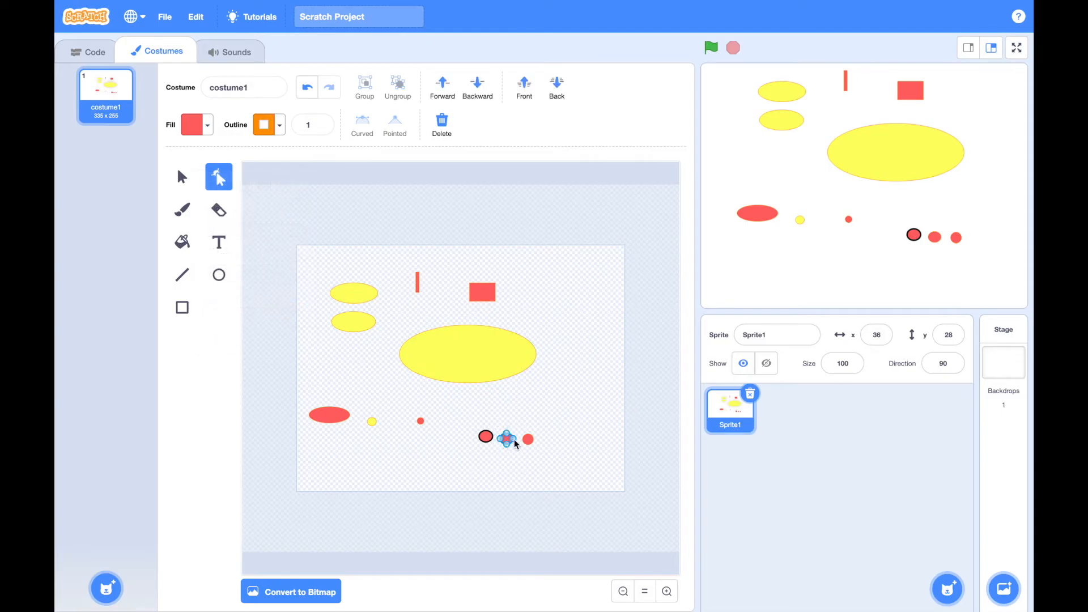
pyautogui.keyDown('shift'); pyautogui.click(528, 439); pyautogui.keyUp('shift')
pyautogui.click(280, 125)
pyautogui.click(208, 282)
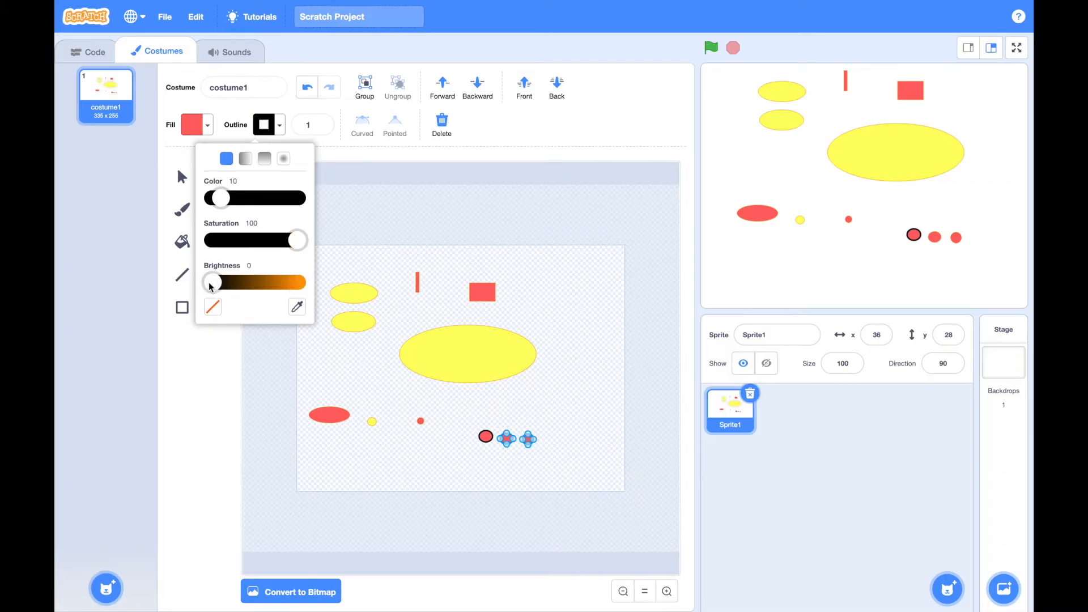
pyautogui.click(322, 122)
pyautogui.click(321, 123)
pyautogui.click(321, 123)
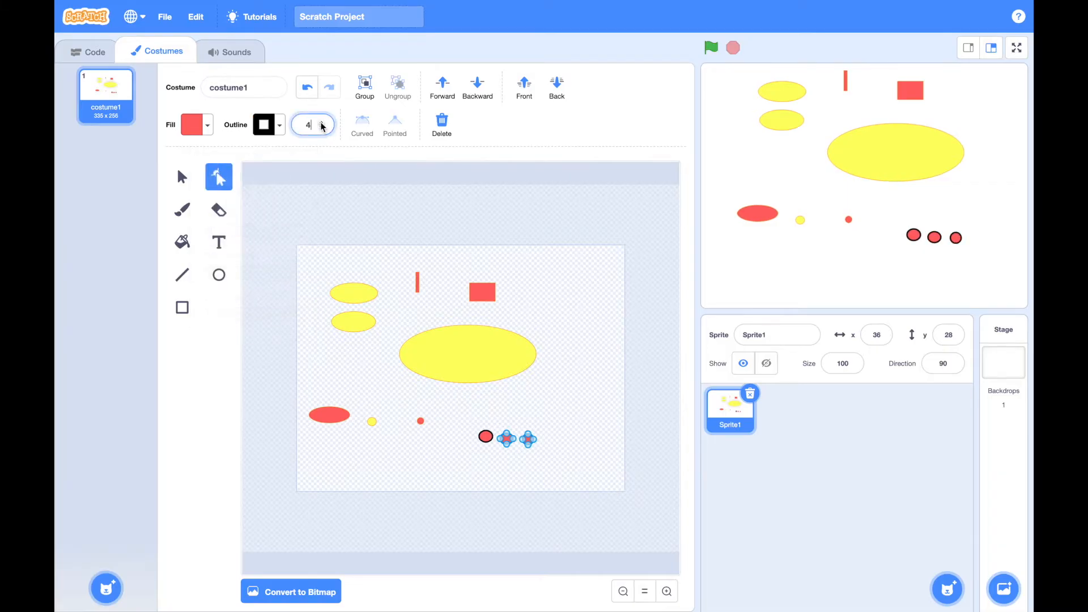
pyautogui.click(433, 456)
# Select all three black-outlined circles for reshaping and set their fill to blue with color 65
pyautogui.click(486, 437)
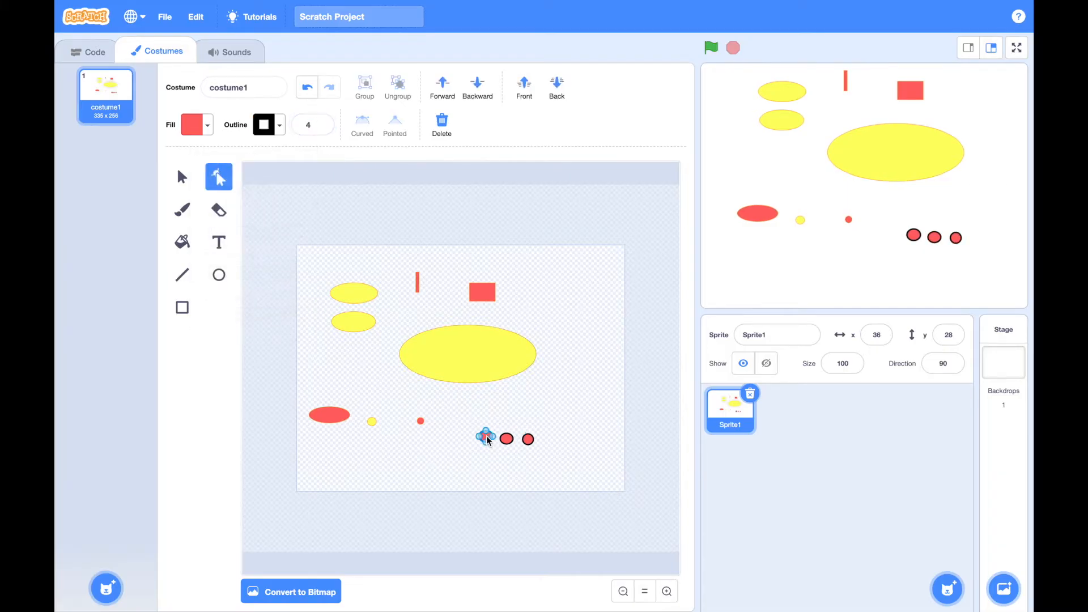
pyautogui.keyDown('shift'); pyautogui.click(505, 440); pyautogui.keyUp('shift')
pyautogui.keyDown('shift'); pyautogui.click(527, 439); pyautogui.keyUp('shift')
pyautogui.click(209, 125)
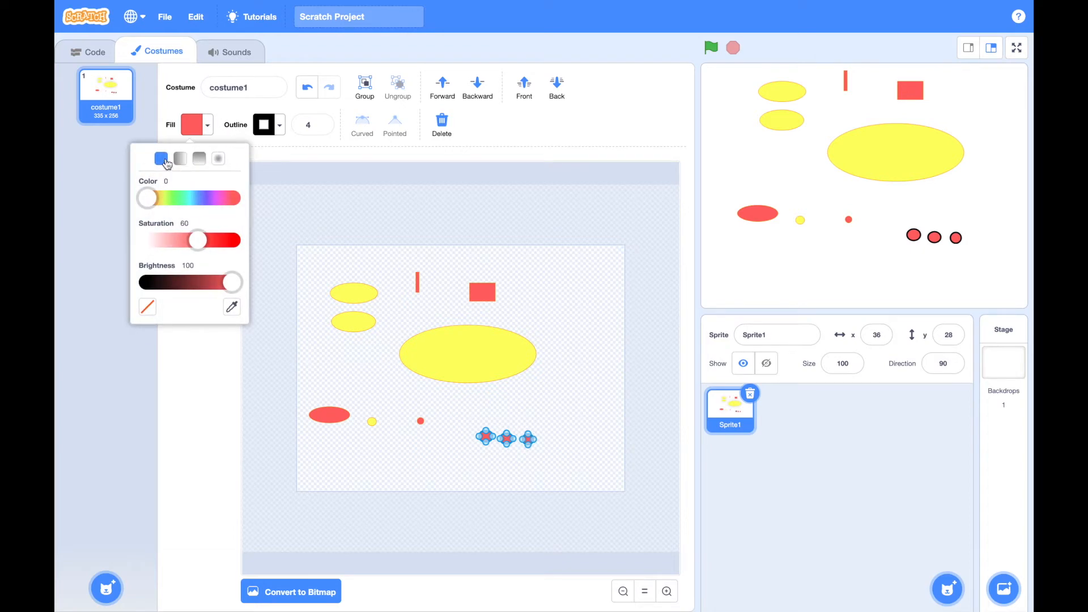
pyautogui.click(203, 199)
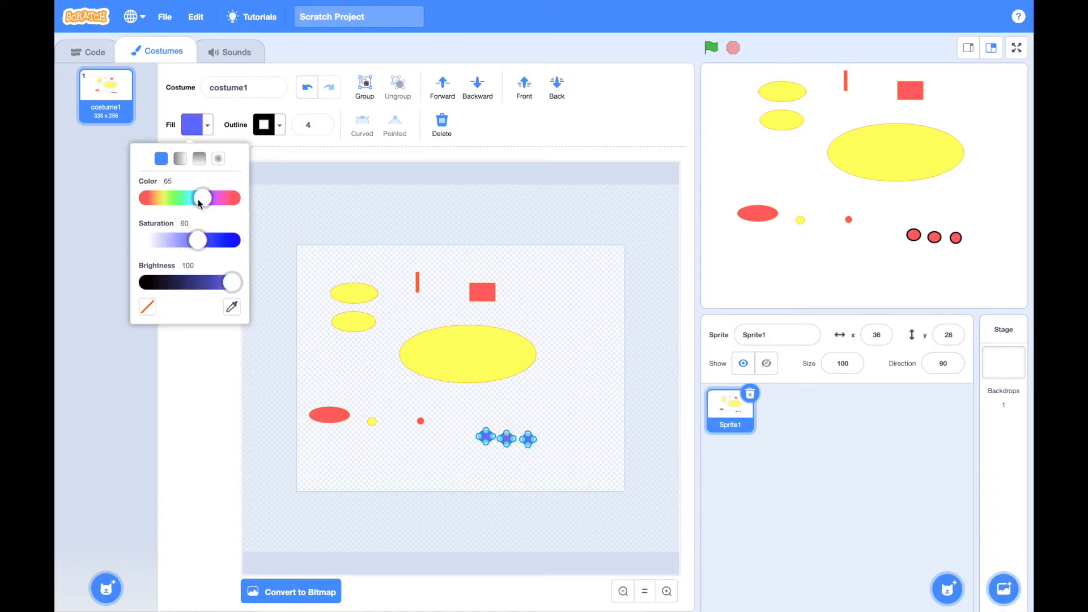
pyautogui.click(520, 413)
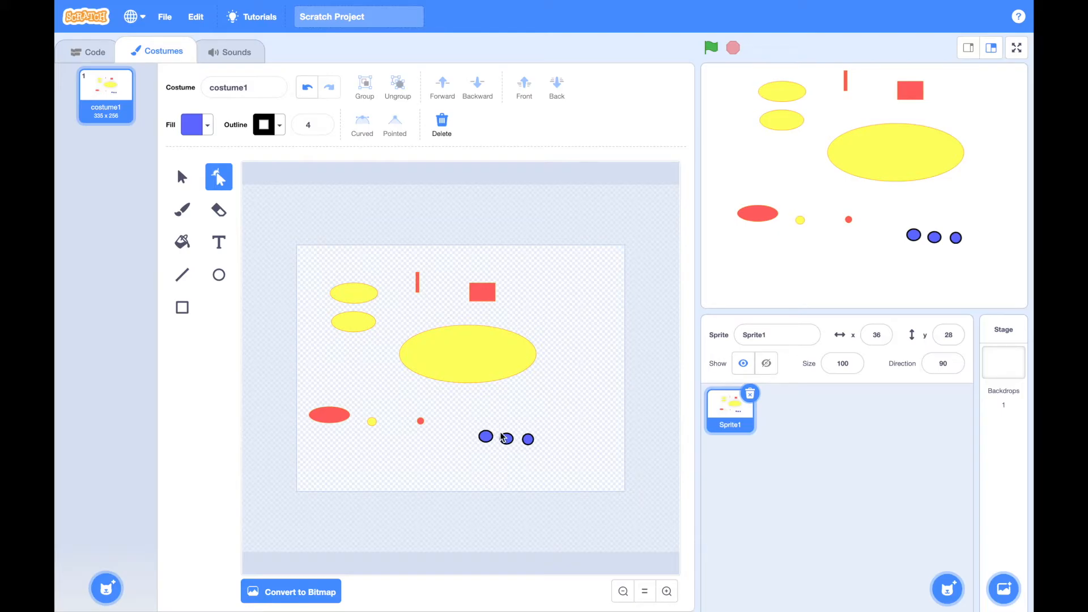
# Delete the separate red ellipse beside the tiny yellow circle
pyautogui.click(329, 417)
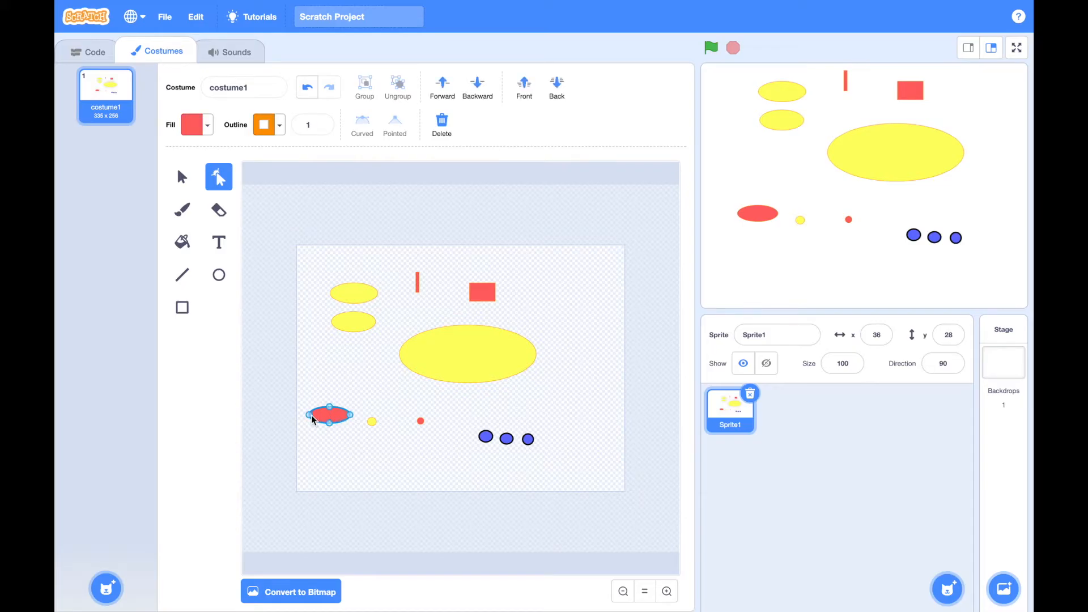
pyautogui.moveTo(309, 416)
pyautogui.mouseDown()
pyautogui.moveTo(312, 406)
pyautogui.moveTo(310, 416)
pyautogui.mouseUp()
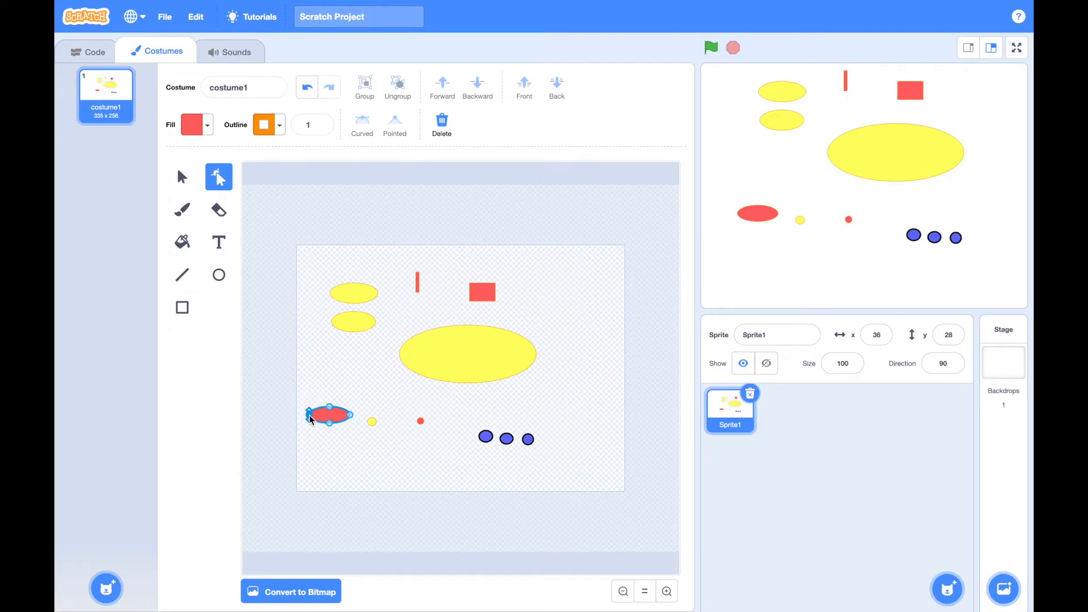
pyautogui.click(347, 417)
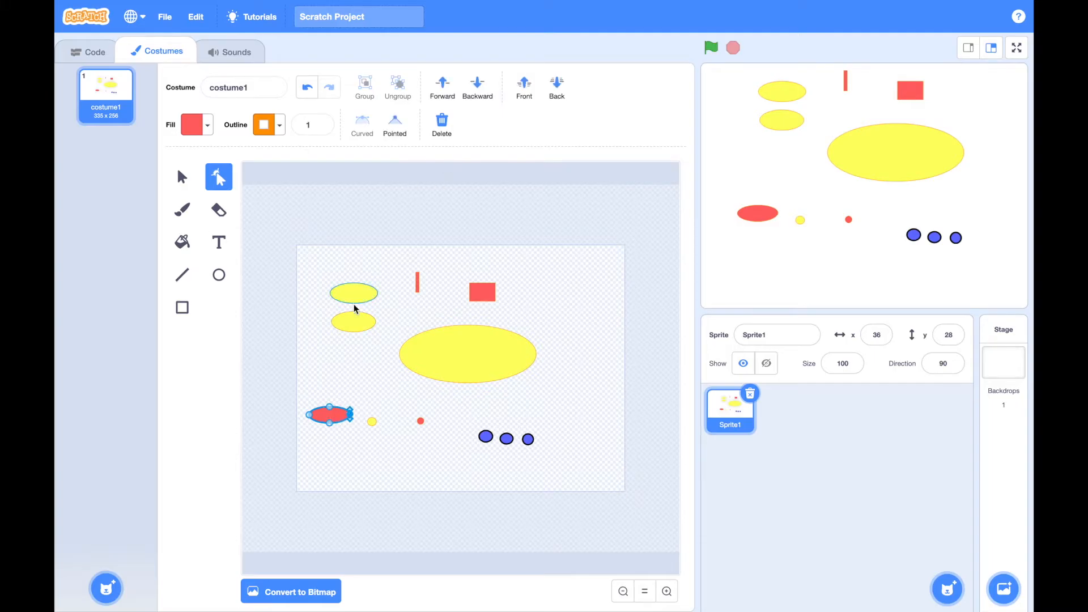
pyautogui.press('Delete')
pyautogui.press('Delete')
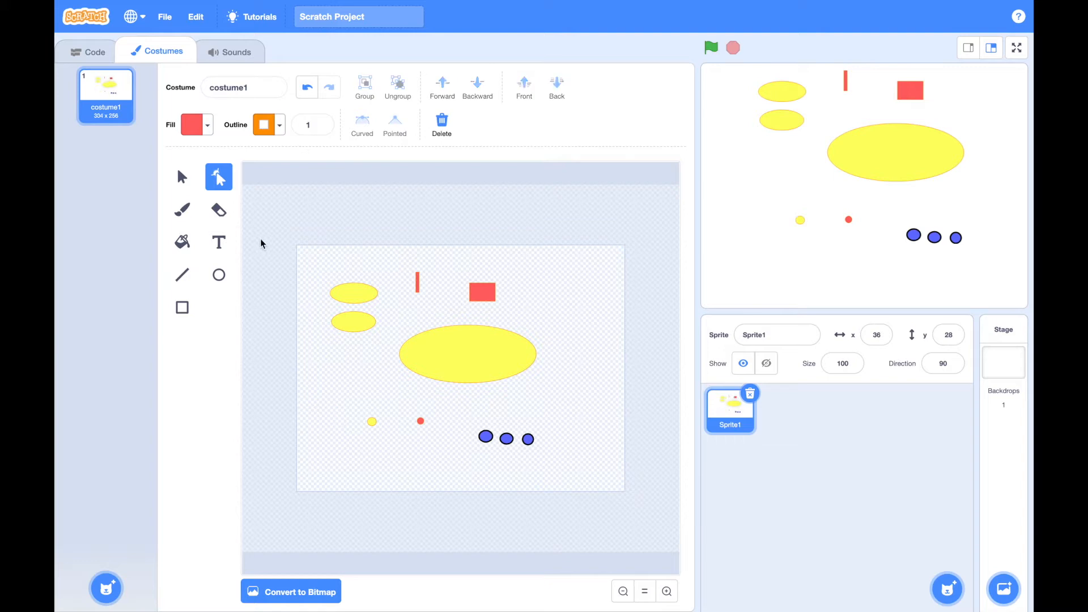
# Draw a narrow upright red ellipse over the right-hand tip of the large yellow ellipse
pyautogui.click(219, 275)
pyautogui.moveTo(325, 369)
pyautogui.mouseDown()
pyautogui.moveTo(363, 382)
pyautogui.moveTo(340, 396)
pyautogui.moveTo(325, 386)
pyautogui.moveTo(344, 360)
pyautogui.moveTo(348, 381)
pyautogui.moveTo(376, 381)
pyautogui.moveTo(530, 356)
pyautogui.mouseUp()
pyautogui.click(577, 377)
pyautogui.click(536, 357)
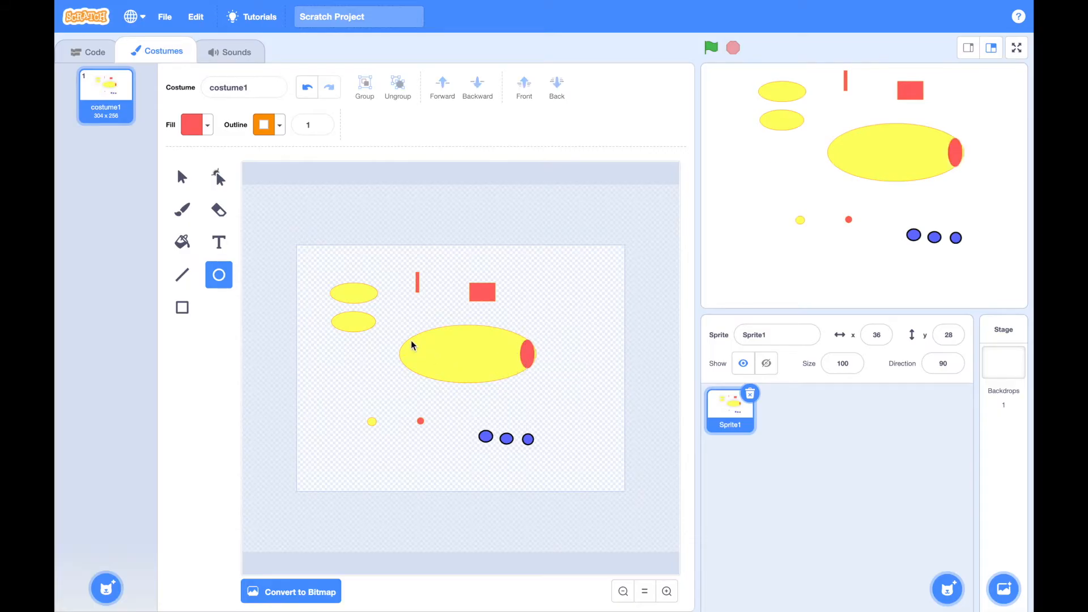
# Reshape the red ellipse by moving its outer, upper and lower points so it follows the large yellow ellipse's curved tip
pyautogui.click(219, 176)
pyautogui.click(446, 362)
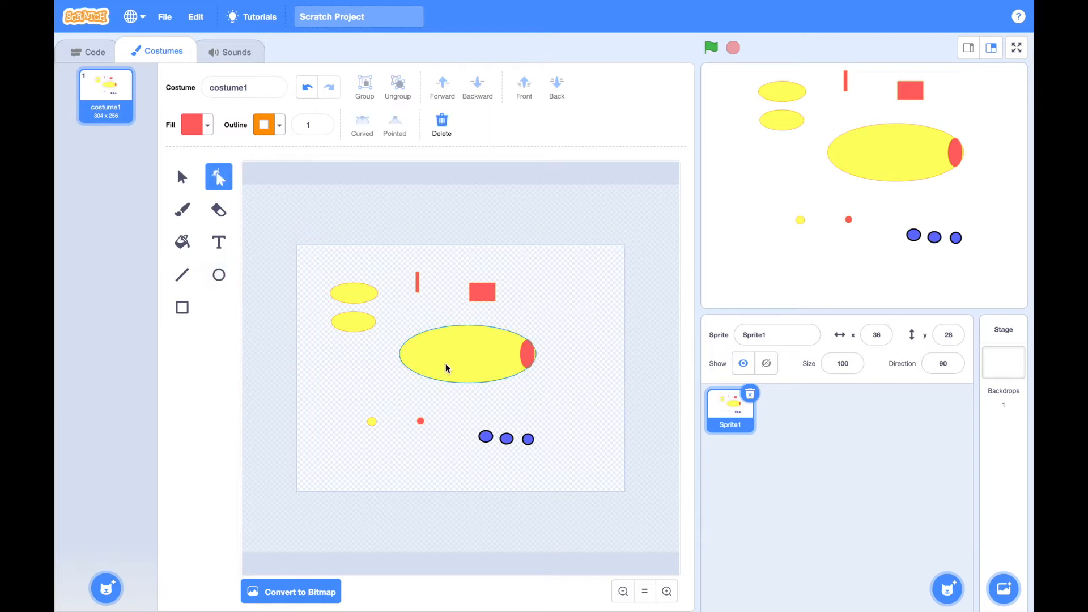
pyautogui.click(536, 355)
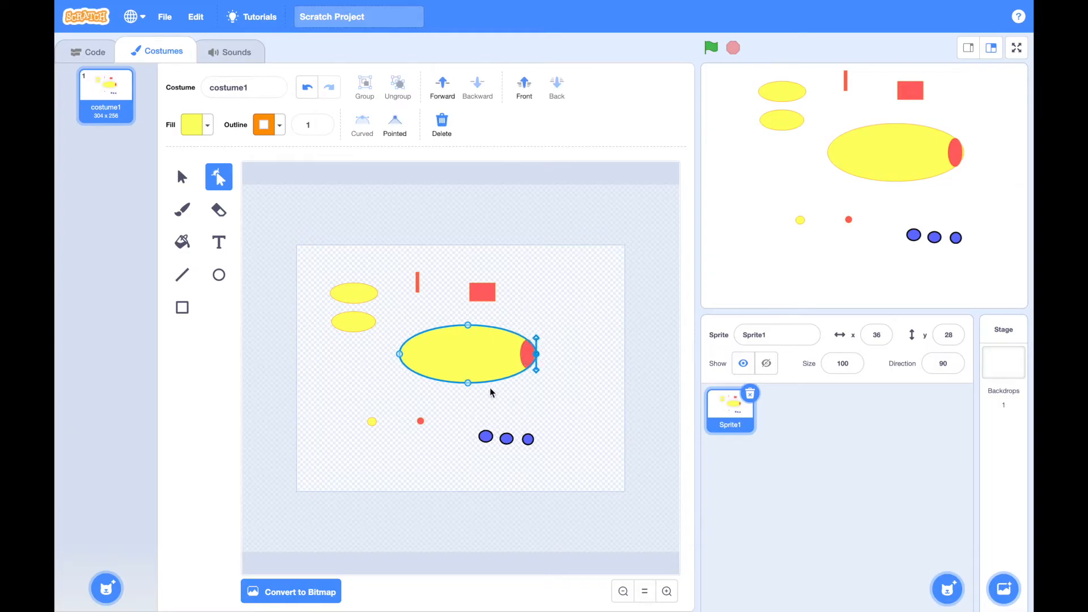
pyautogui.click(468, 383)
pyautogui.click(667, 591)
pyautogui.click(667, 591)
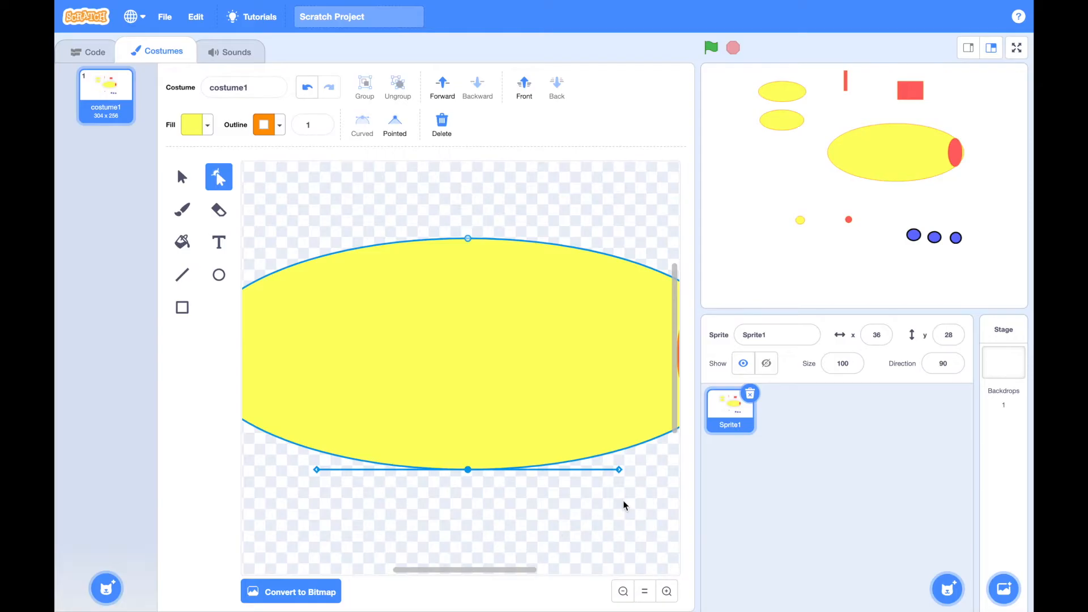
pyautogui.hscroll(5, 623, 505)
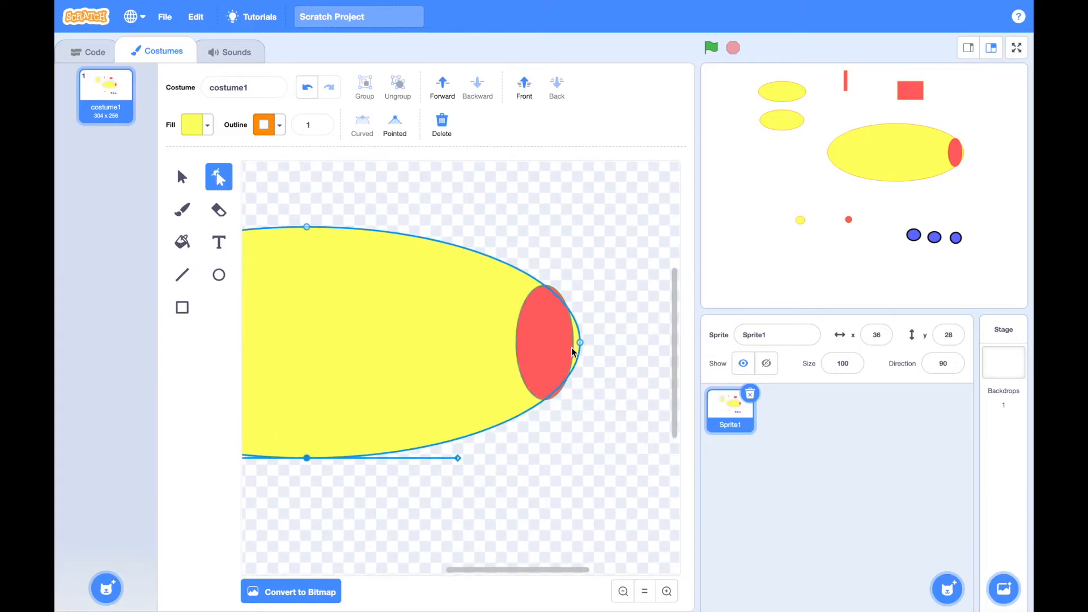
pyautogui.click(572, 351)
pyautogui.click(579, 343)
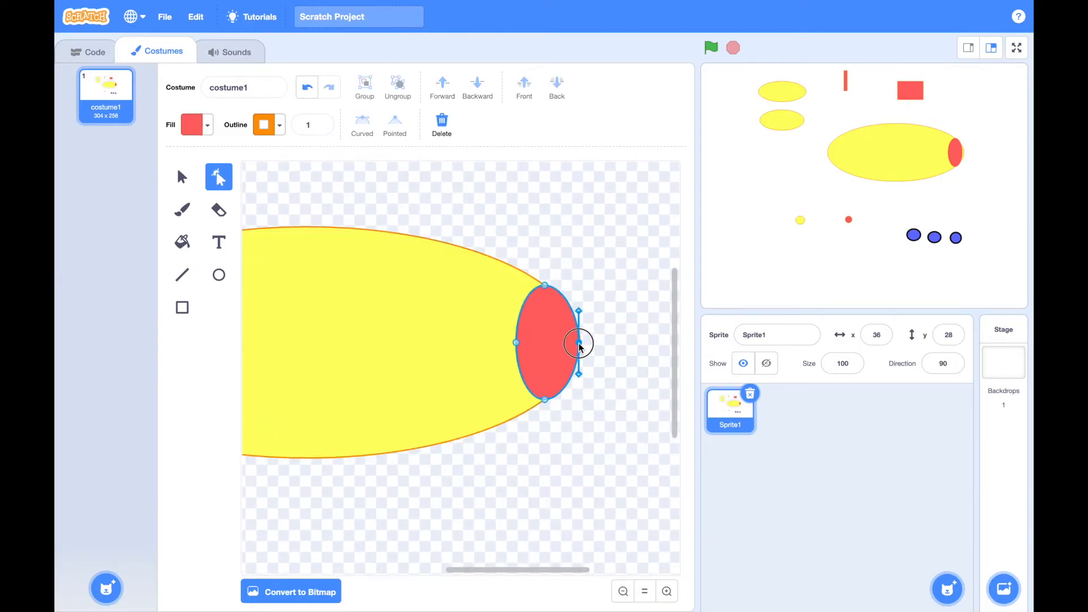
pyautogui.moveTo(546, 287); pyautogui.dragTo(535, 285)
pyautogui.moveTo(544, 399); pyautogui.dragTo(541, 404)
pyautogui.click(581, 453)
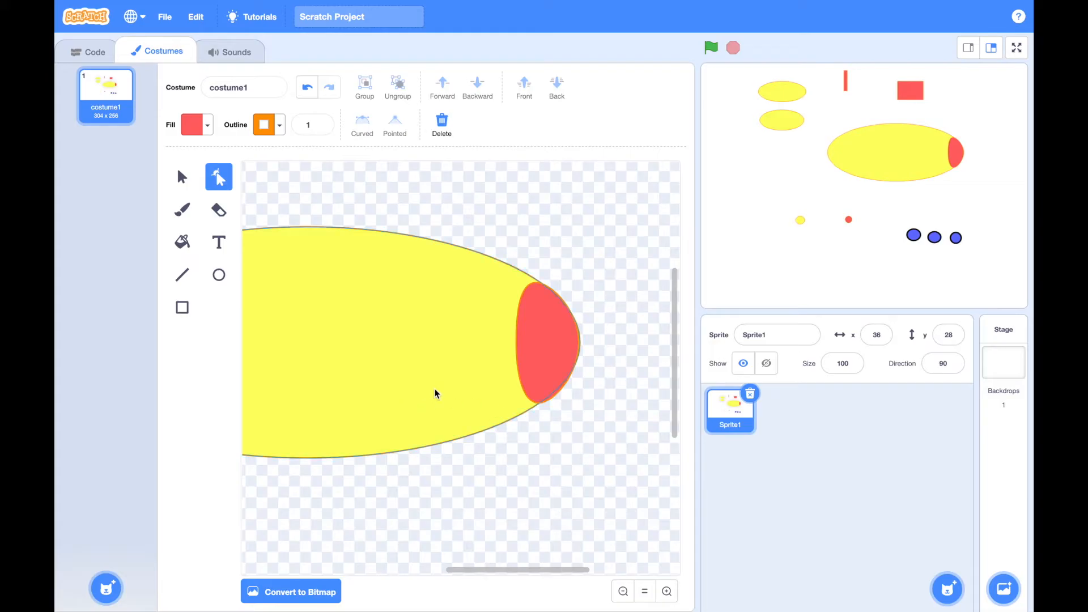
pyautogui.click(623, 591)
pyautogui.click(623, 591)
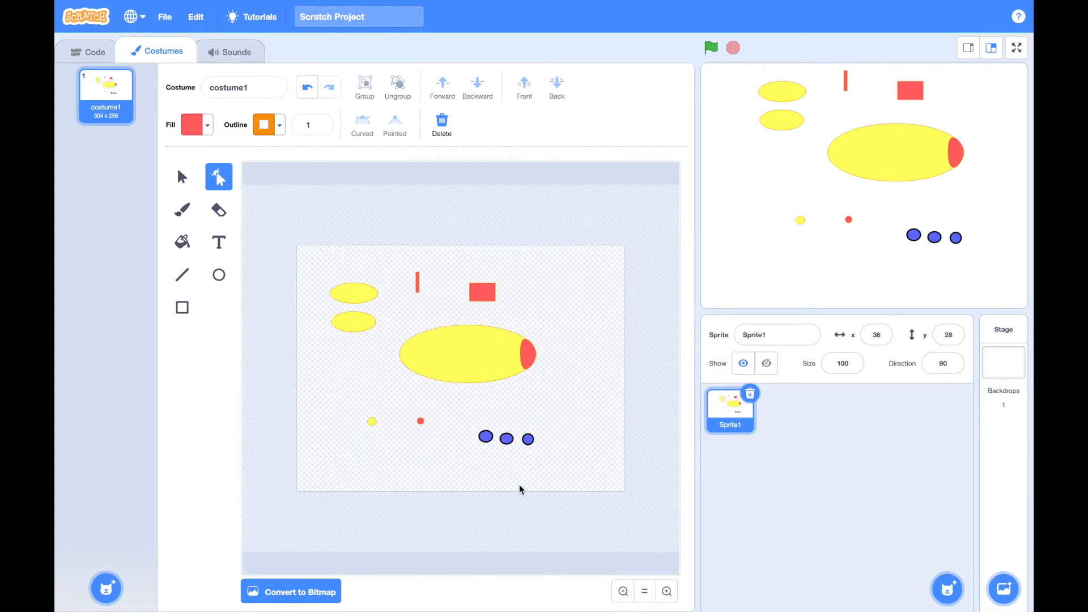
# Move the three blue circles onto the large yellow ellipse as an evenly spaced horizontal row of windows
pyautogui.moveTo(483, 438); pyautogui.dragTo(437, 357)
pyautogui.moveTo(506, 440); pyautogui.dragTo(493, 357)
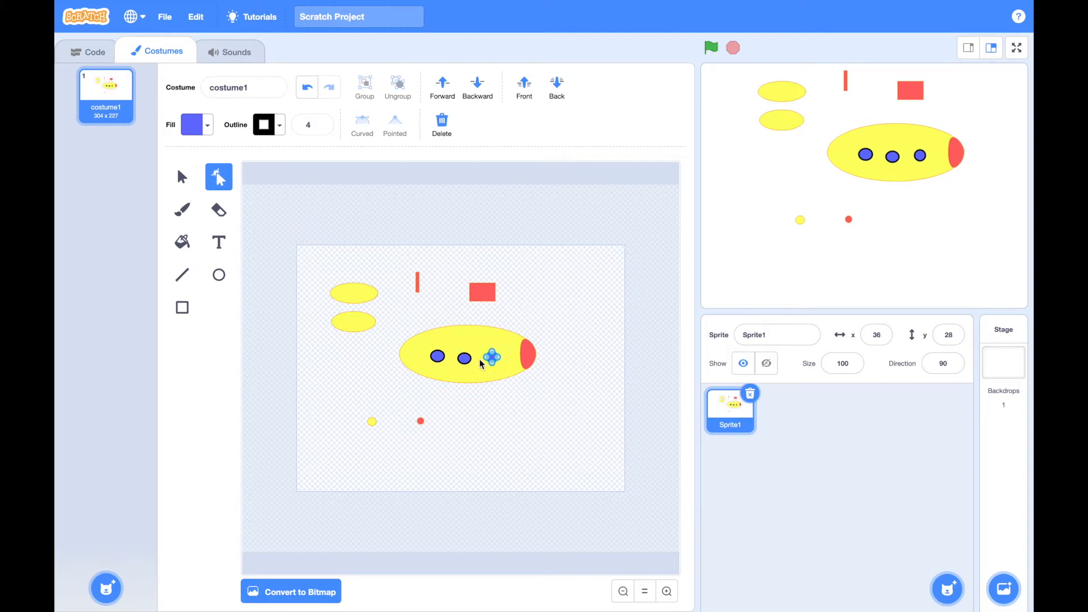
pyautogui.click(480, 377)
pyautogui.click(464, 359)
pyautogui.click(494, 463)
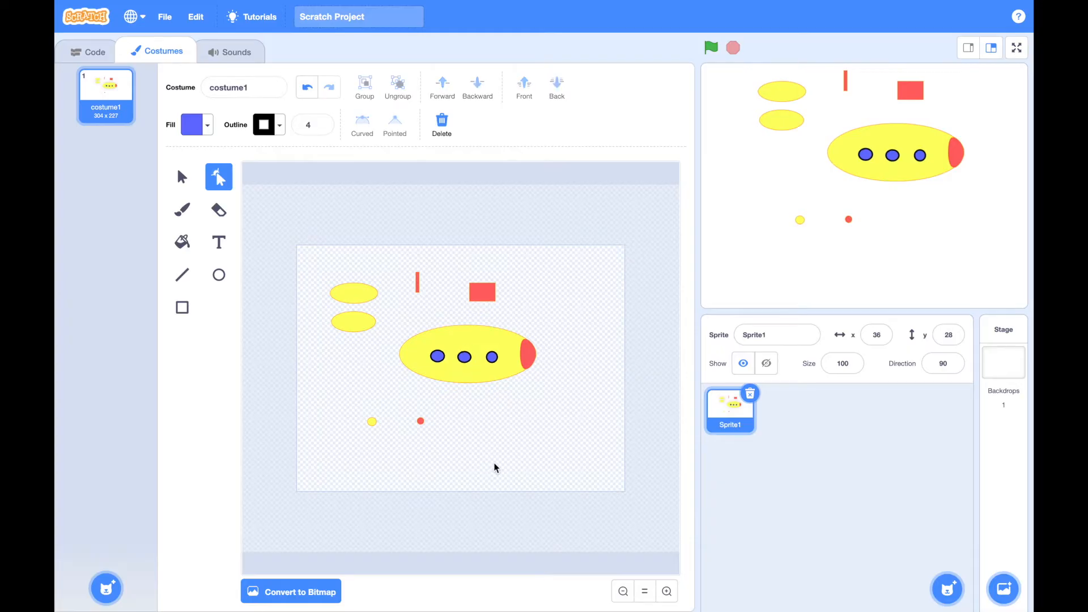
# Move the small red rectangle onto the large ellipse's upper edge and send it to the back
pyautogui.moveTo(477, 302); pyautogui.dragTo(478, 335)
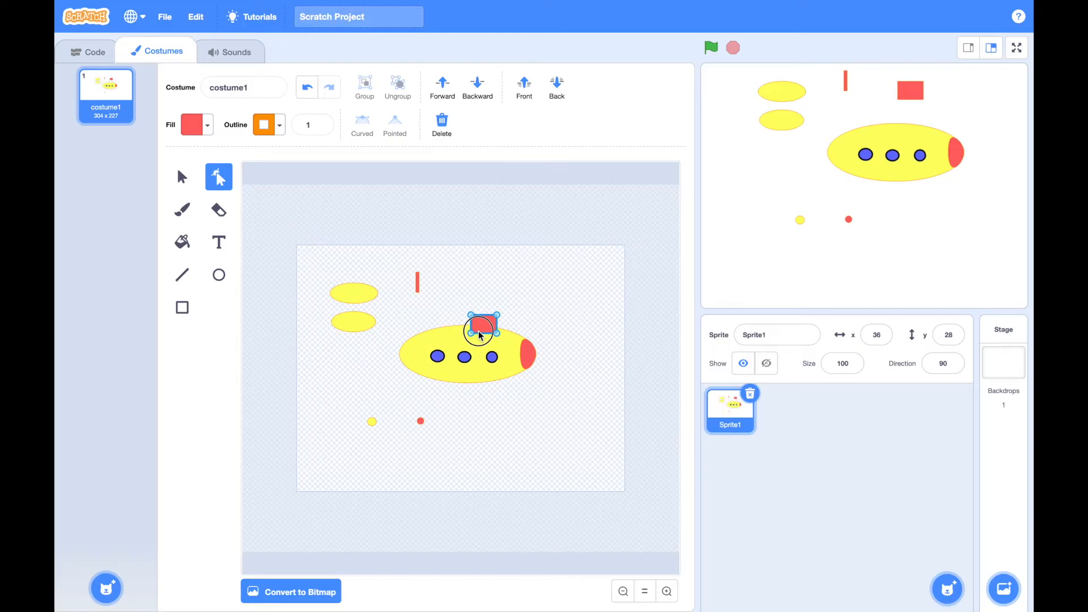
pyautogui.click(557, 89)
pyautogui.click(535, 296)
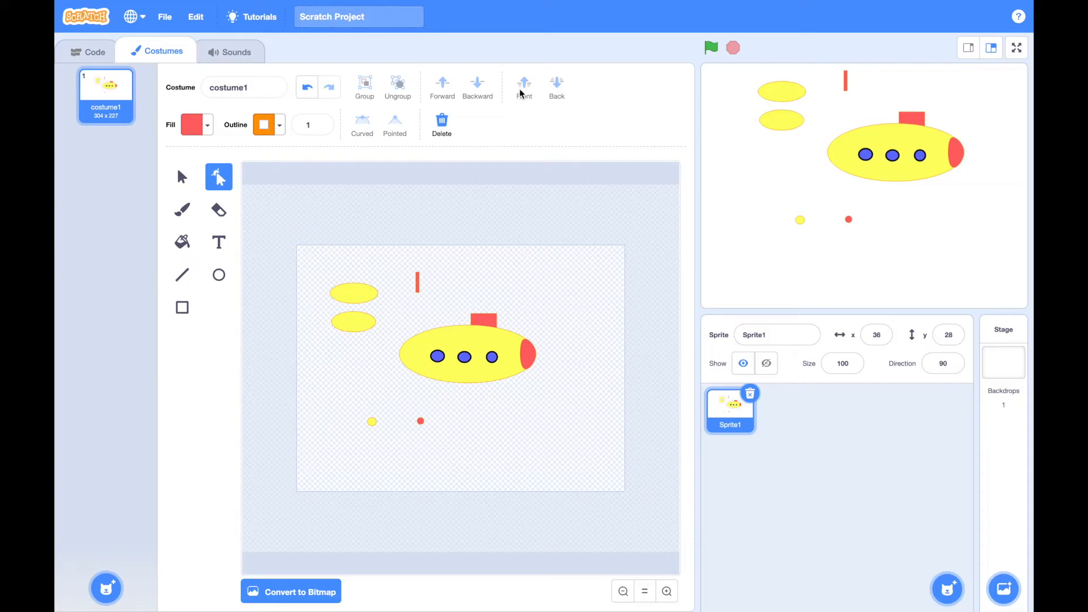
# Bring the red rectangle to the front of the stack and send it to the back again
pyautogui.click(495, 321)
pyautogui.click(525, 88)
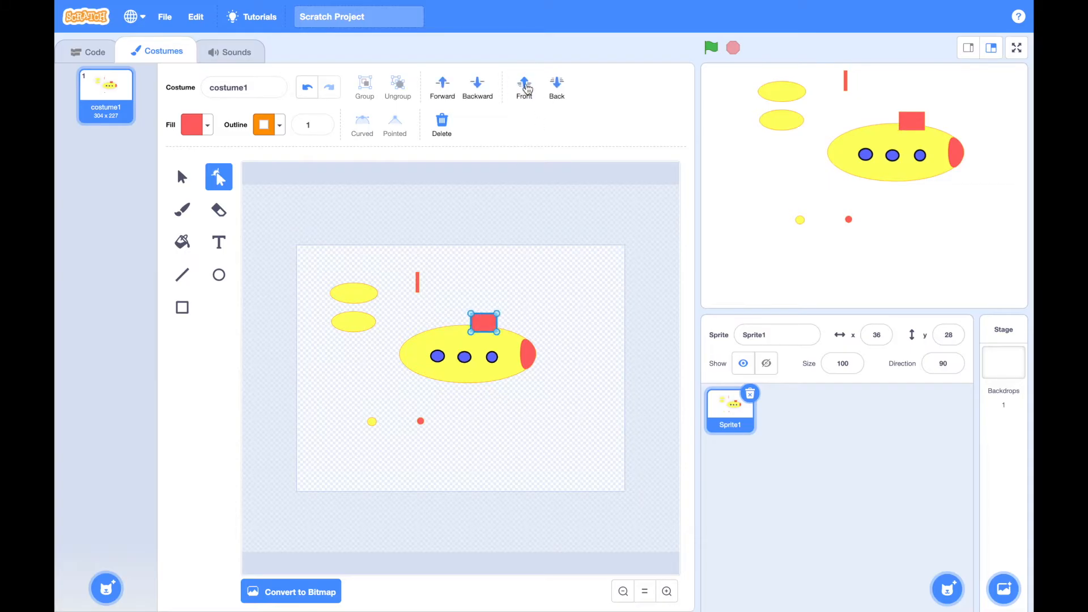
pyautogui.click(558, 88)
pyautogui.click(549, 282)
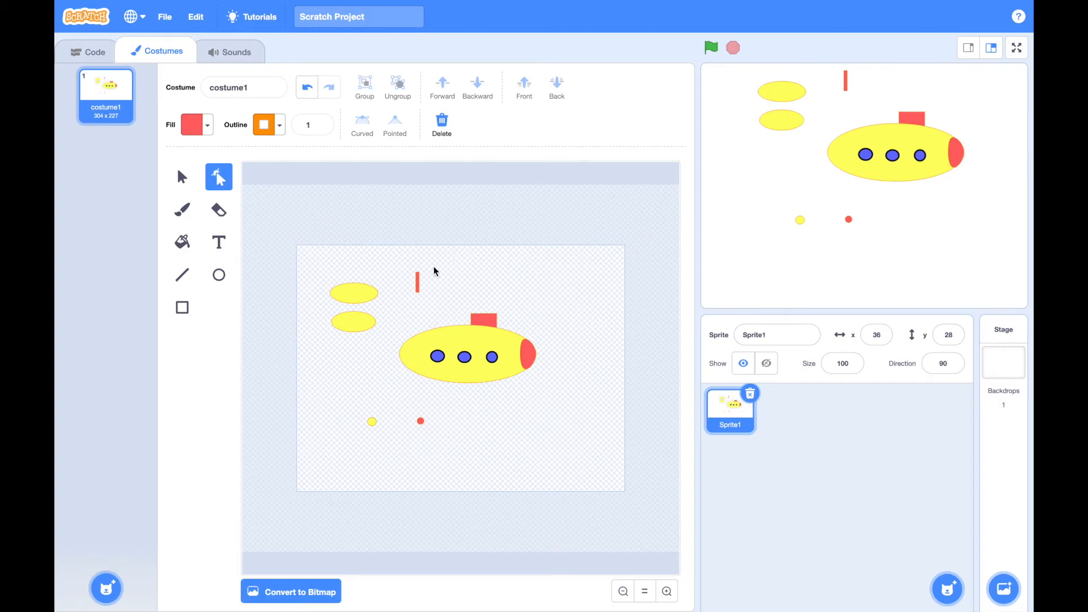
# Stand the thin red rectangle on top of the red tower and centre the tiny red circle on its upper end
pyautogui.moveTo(419, 287); pyautogui.dragTo(489, 311)
pyautogui.click(542, 325)
pyautogui.moveTo(420, 420)
pyautogui.mouseDown()
pyautogui.moveTo(469, 316)
pyautogui.moveTo(487, 302)
pyautogui.mouseUp()
pyautogui.click(666, 591)
pyautogui.click(666, 591)
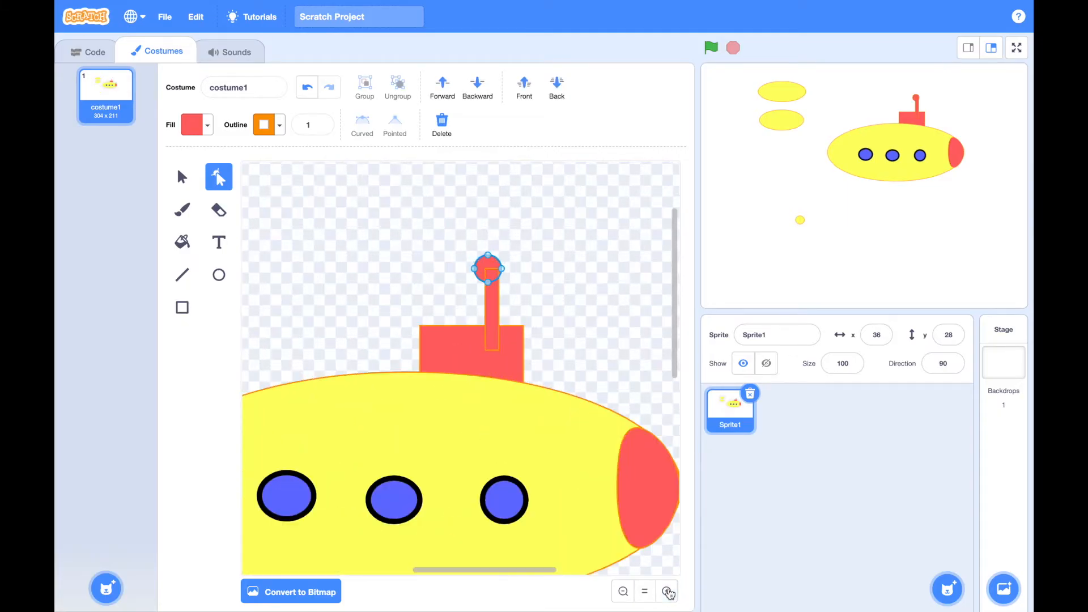
pyautogui.moveTo(491, 267); pyautogui.dragTo(496, 261)
pyautogui.click(580, 288)
# Send the thin red rectangle below the tiny red circle to the back
pyautogui.click(494, 293)
pyautogui.click(560, 89)
pyautogui.click(613, 226)
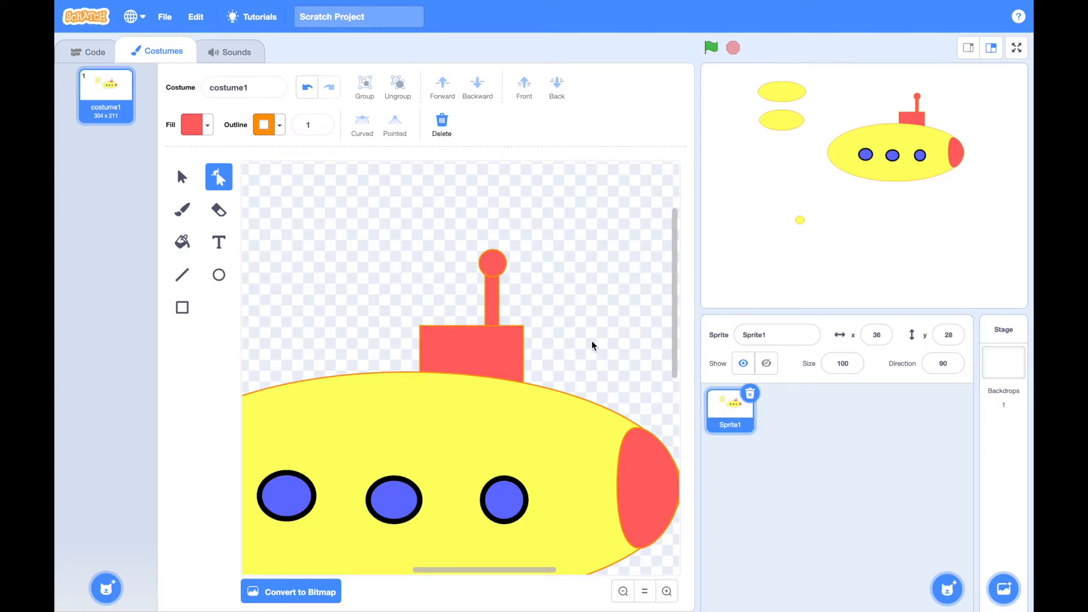
# Set the outline of the red tower, thin rectangle and tiny circle to red with color 0
pyautogui.click(476, 344)
pyautogui.keyDown('shift'); pyautogui.click(495, 292); pyautogui.keyUp('shift')
pyautogui.keyDown('shift'); pyautogui.click(493, 262); pyautogui.keyUp('shift')
pyautogui.click(281, 126)
pyautogui.click(210, 202)
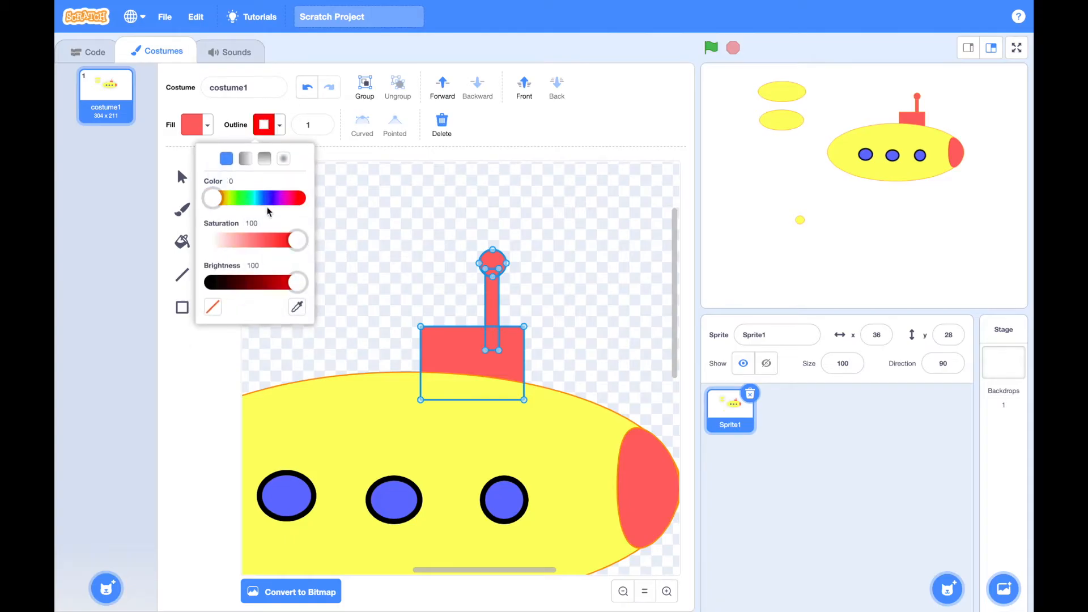
pyautogui.click(543, 224)
# Move the upper of the two small yellow ellipses against the rear end of the large yellow ellipse
pyautogui.scroll(-3, 598, 314)
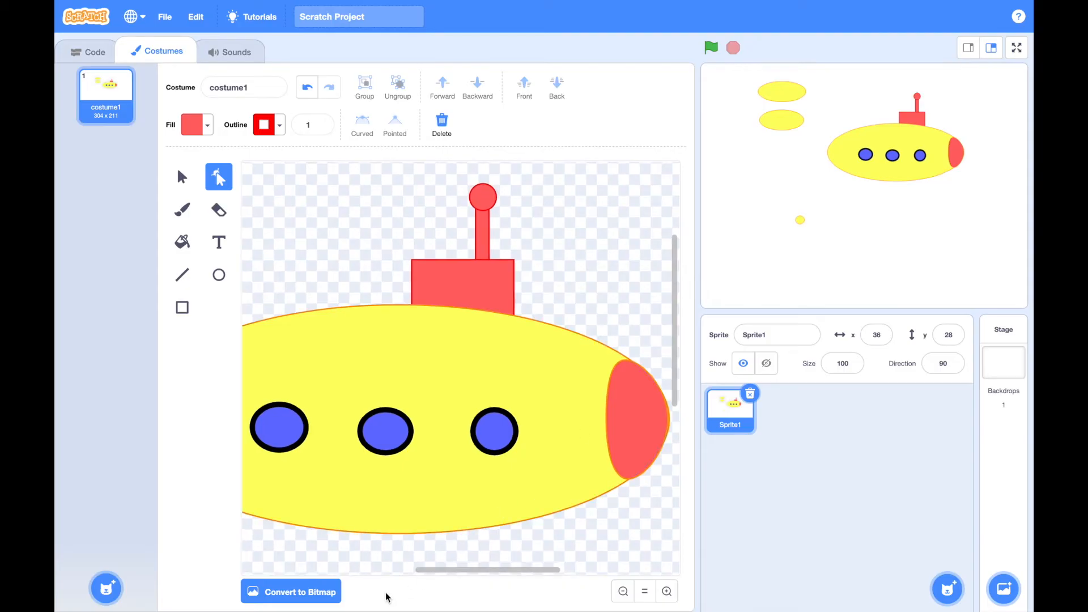
pyautogui.click(622, 592)
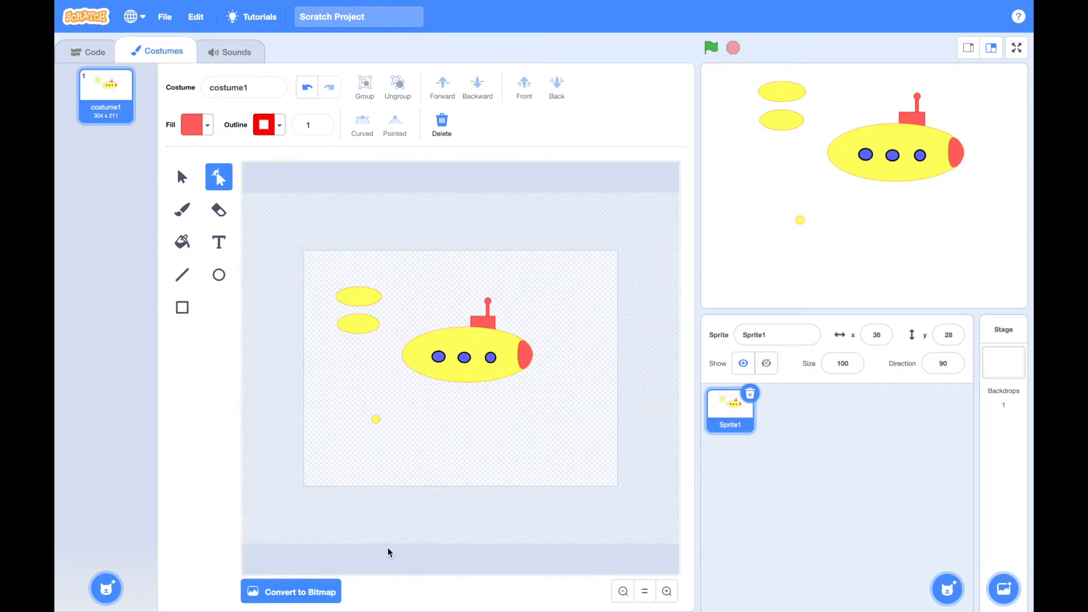
pyautogui.click(377, 299)
pyautogui.moveTo(362, 297)
pyautogui.mouseDown()
pyautogui.moveTo(392, 325)
pyautogui.moveTo(391, 366)
pyautogui.mouseUp()
pyautogui.click(667, 591)
pyautogui.click(667, 591)
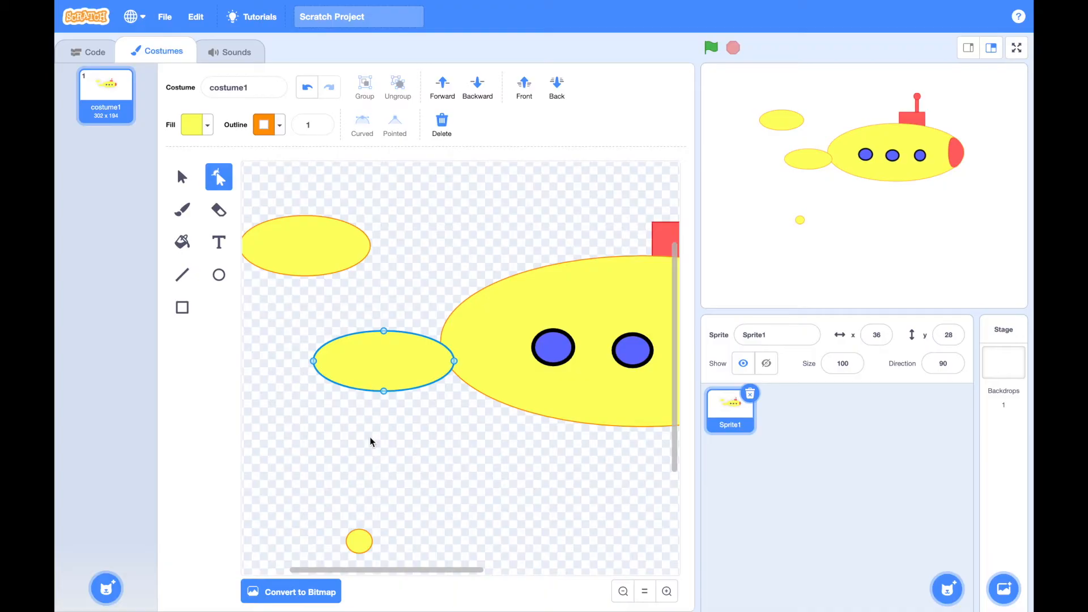
# Try to flatten the small yellow ellipse at the hull's rear by adjusting and removing its lowest point
pyautogui.click(384, 390)
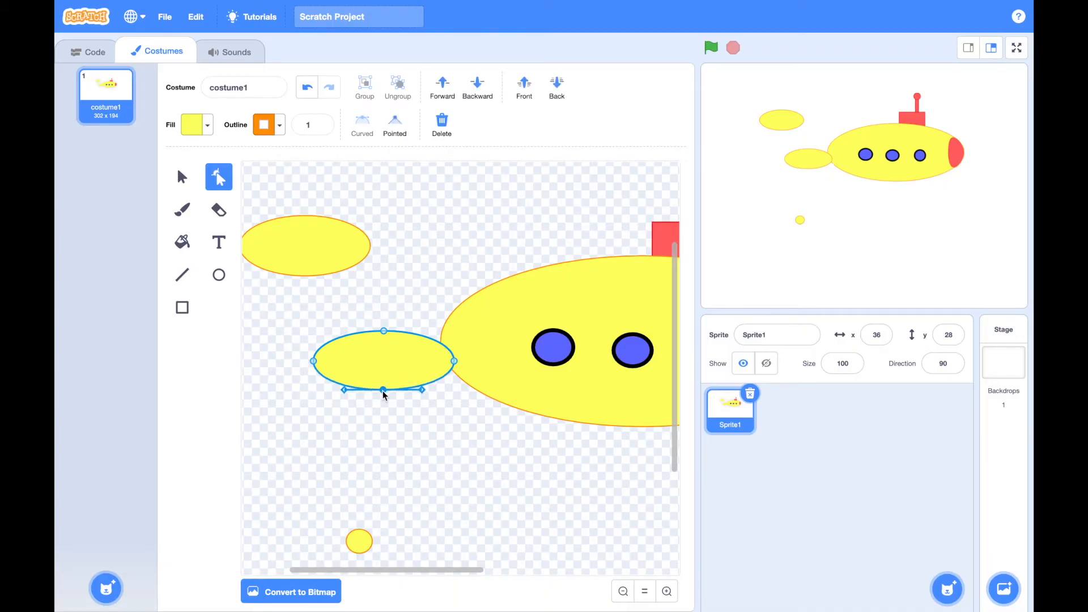
pyautogui.moveTo(344, 390)
pyautogui.mouseDown()
pyautogui.moveTo(344, 378)
pyautogui.moveTo(344, 392)
pyautogui.mouseUp()
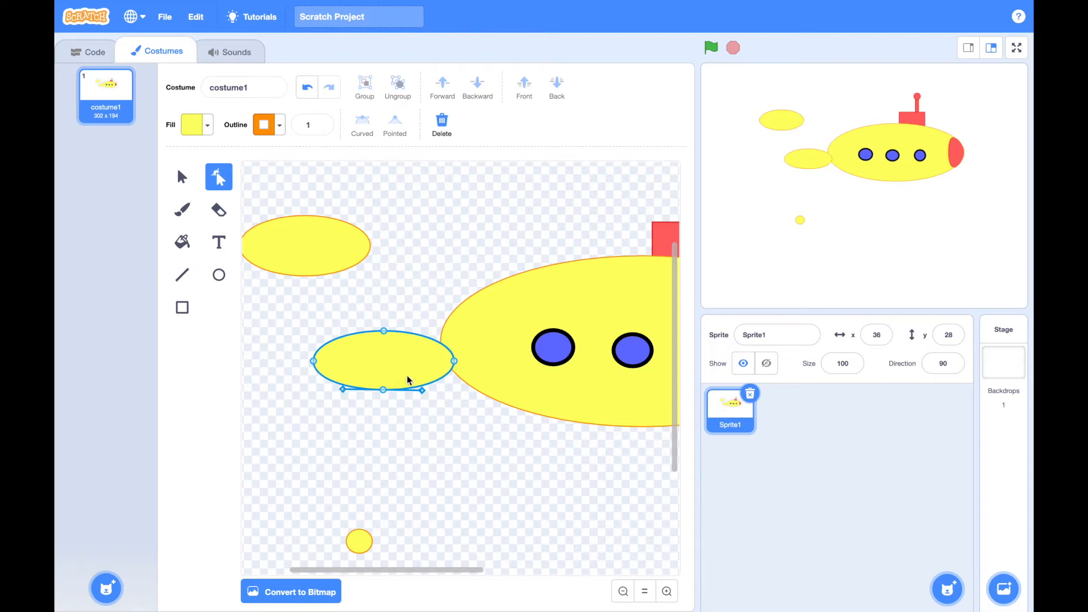
pyautogui.press('Delete')
# Delete both small yellow ellipses behind the hull, keeping the tiny yellow circle
pyautogui.click(334, 263)
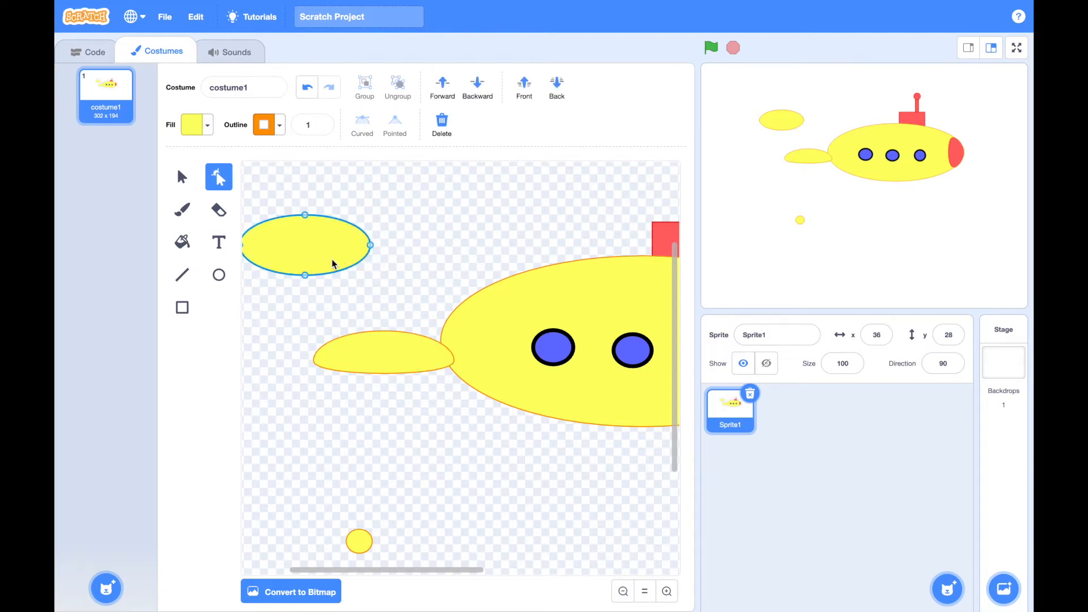
pyautogui.press('Delete')
pyautogui.click(395, 356)
pyautogui.press('Delete')
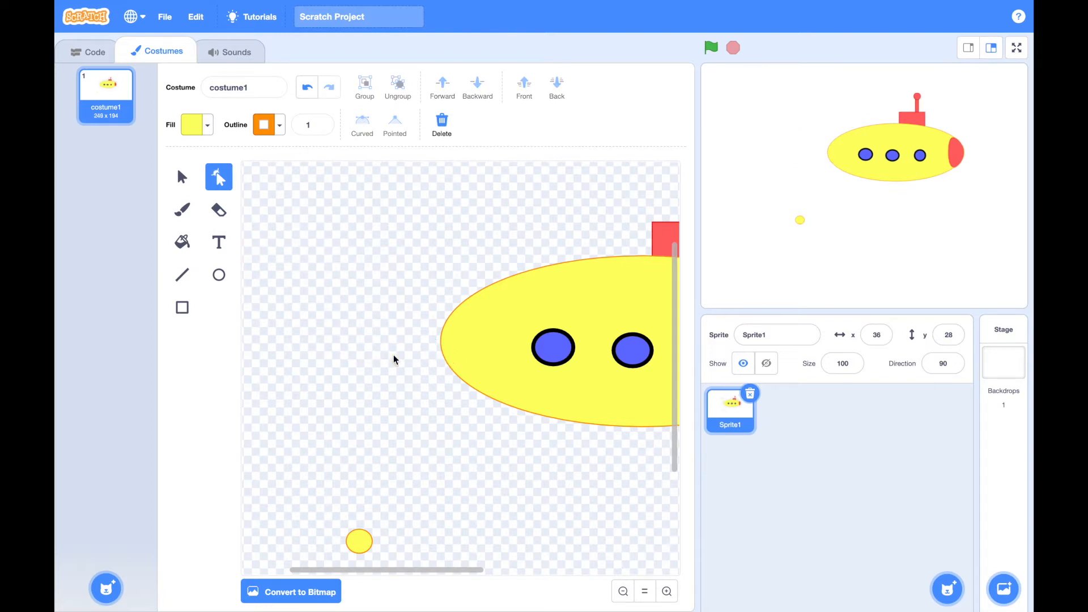
# Draw a small yellow ellipse and tilt it as an upper tail fin overlapping the hull's rear end
pyautogui.click(219, 275)
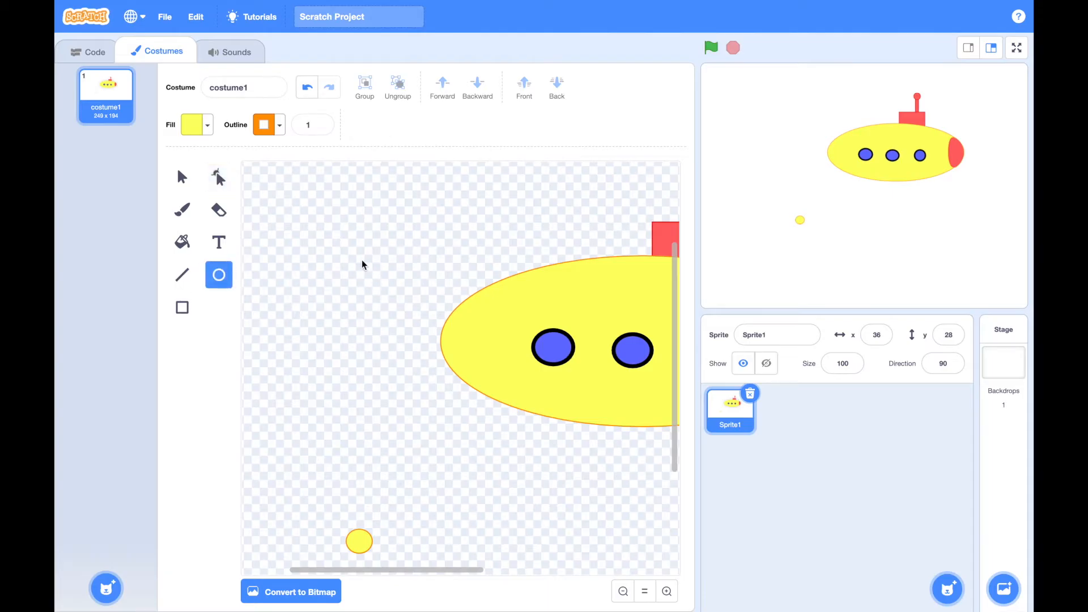
pyautogui.moveTo(358, 267); pyautogui.dragTo(433, 287)
pyautogui.moveTo(479, 258); pyautogui.dragTo(497, 248)
pyautogui.click(399, 398)
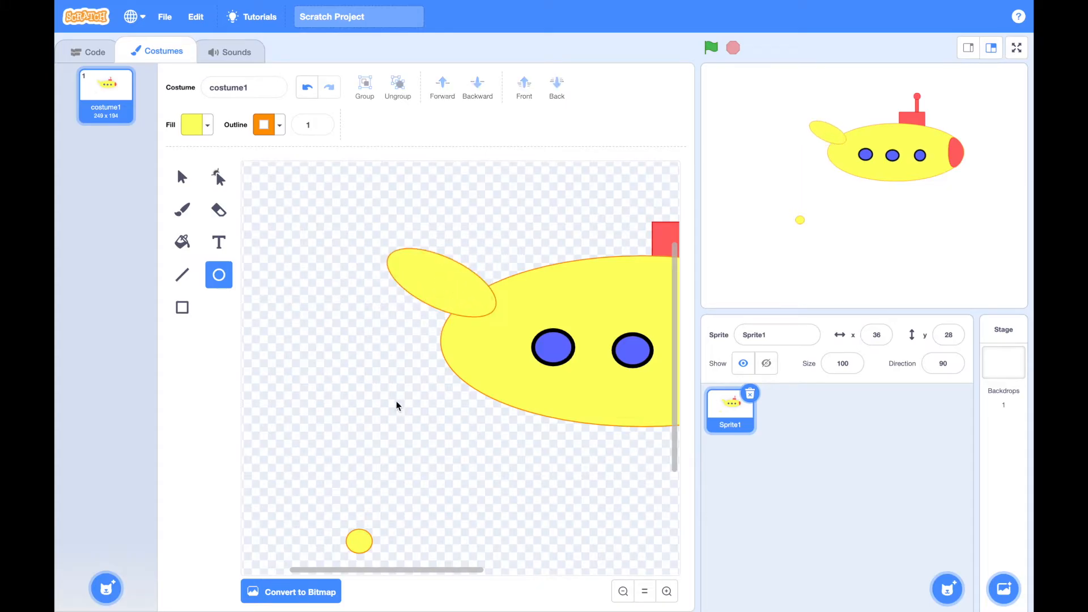
# Draw a second small yellow ellipse, tilt it as the lower tail fin at the hull's rear, and send it to the back
pyautogui.moveTo(302, 383); pyautogui.dragTo(424, 438)
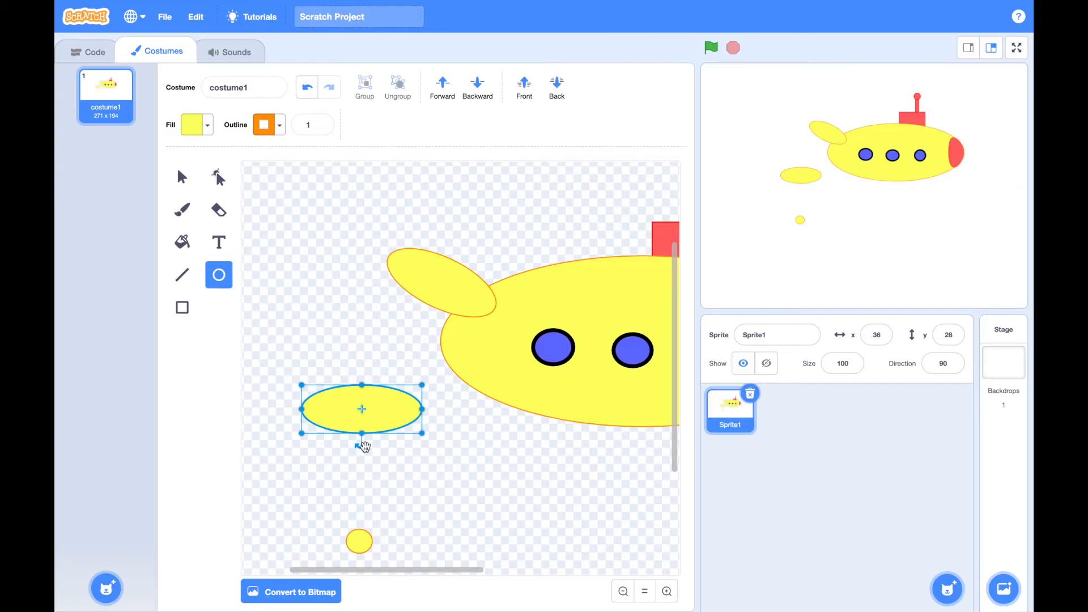
pyautogui.moveTo(364, 447); pyautogui.dragTo(436, 374)
pyautogui.click(557, 86)
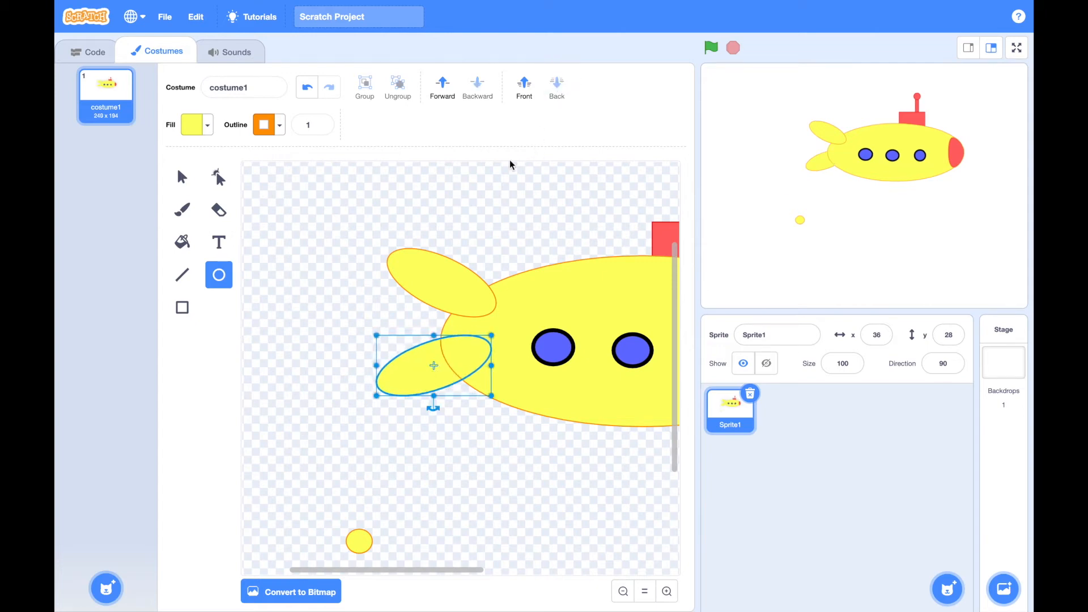
pyautogui.click(443, 281)
pyautogui.click(557, 85)
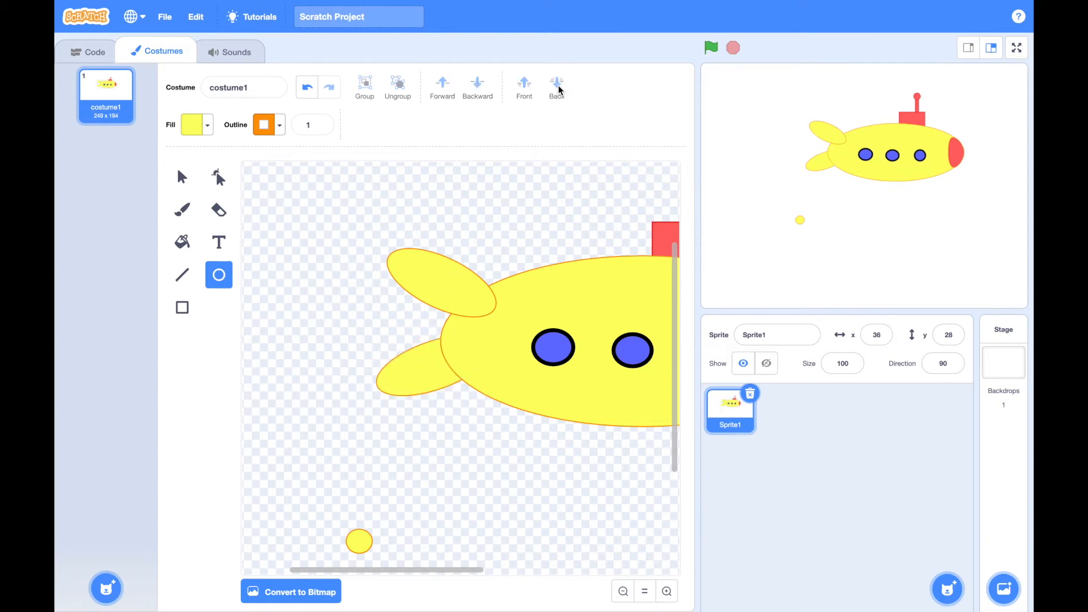
pyautogui.moveTo(409, 256); pyautogui.dragTo(419, 265)
pyautogui.click(407, 332)
pyautogui.click(307, 87)
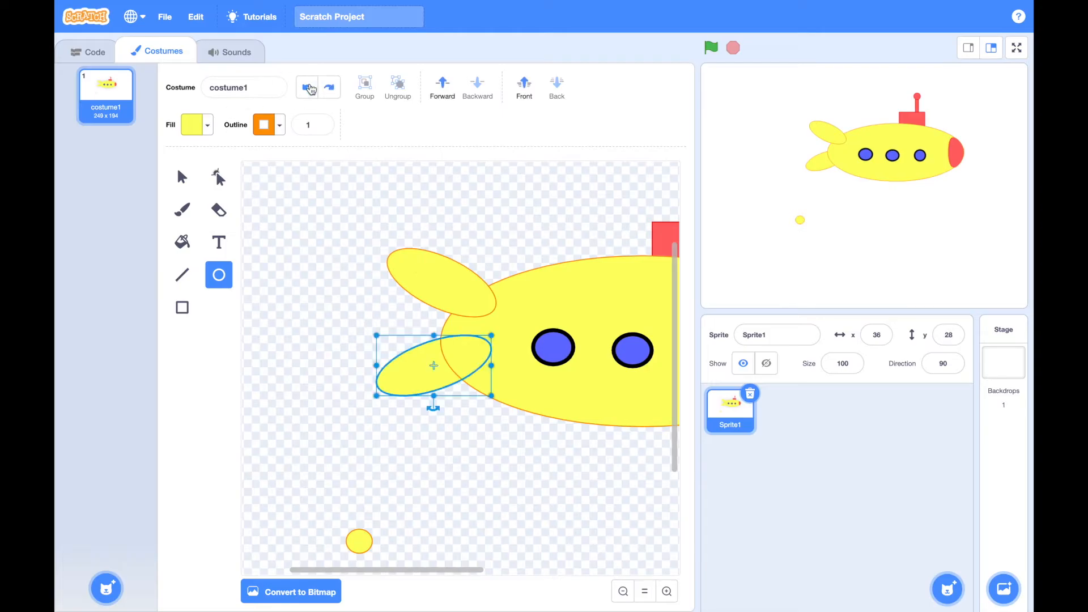
# Send the upper tail fin behind the hull and shift it so it lines up with the lower fin
pyautogui.click(218, 177)
pyautogui.click(418, 263)
pyautogui.click(556, 85)
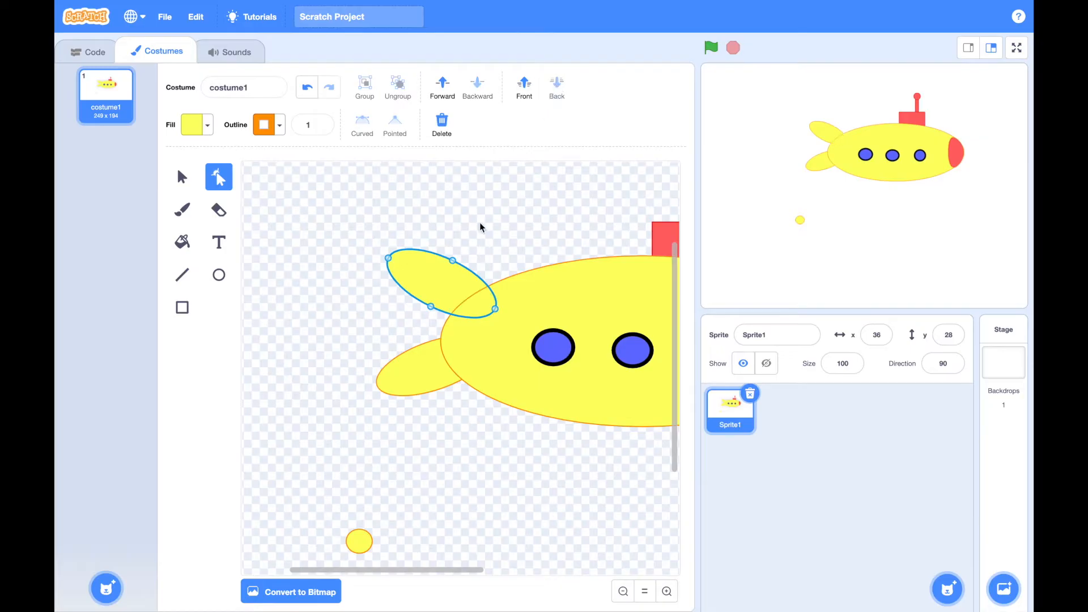
pyautogui.click(505, 214)
pyautogui.moveTo(431, 281); pyautogui.dragTo(418, 291)
pyautogui.click(479, 264)
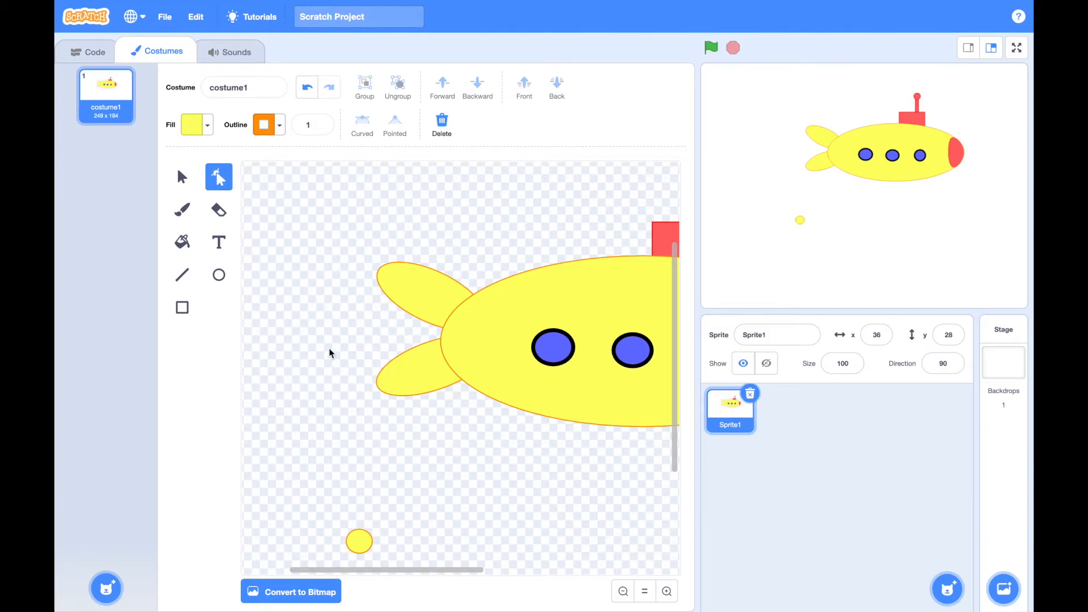
# Draw a long, thin horizontal yellow rectangle between the lower tail fin and the tiny yellow circle
pyautogui.scroll(-3, 329, 346)
pyautogui.scroll(-2, 329, 343)
pyautogui.hscroll(-4, 330, 343)
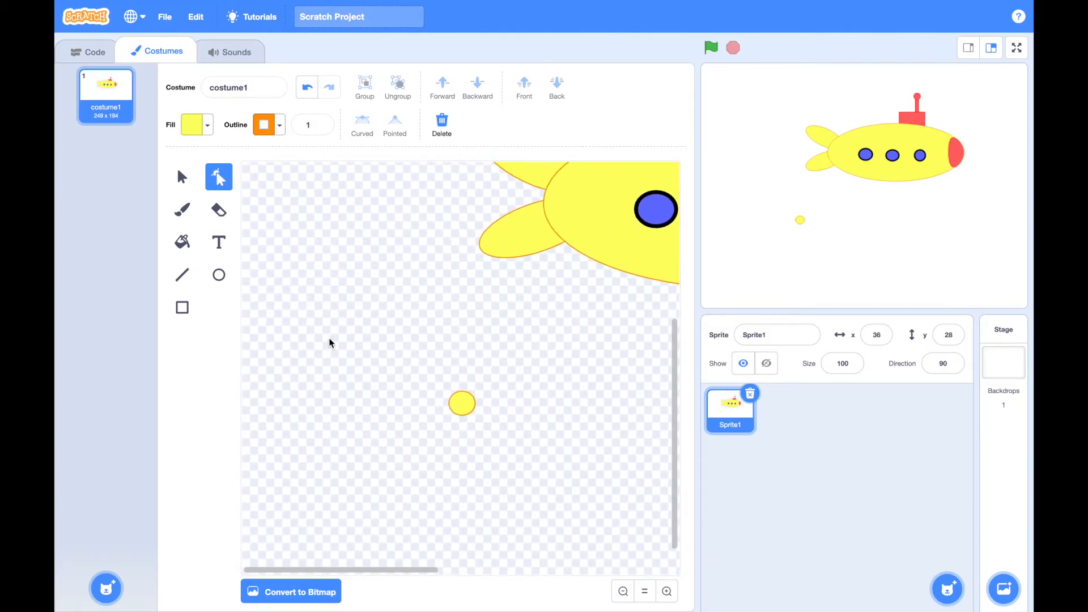
pyautogui.scroll(1, 329, 343)
pyautogui.scroll(-1, 329, 340)
pyautogui.click(623, 592)
pyautogui.click(622, 592)
pyautogui.click(623, 591)
pyautogui.click(623, 591)
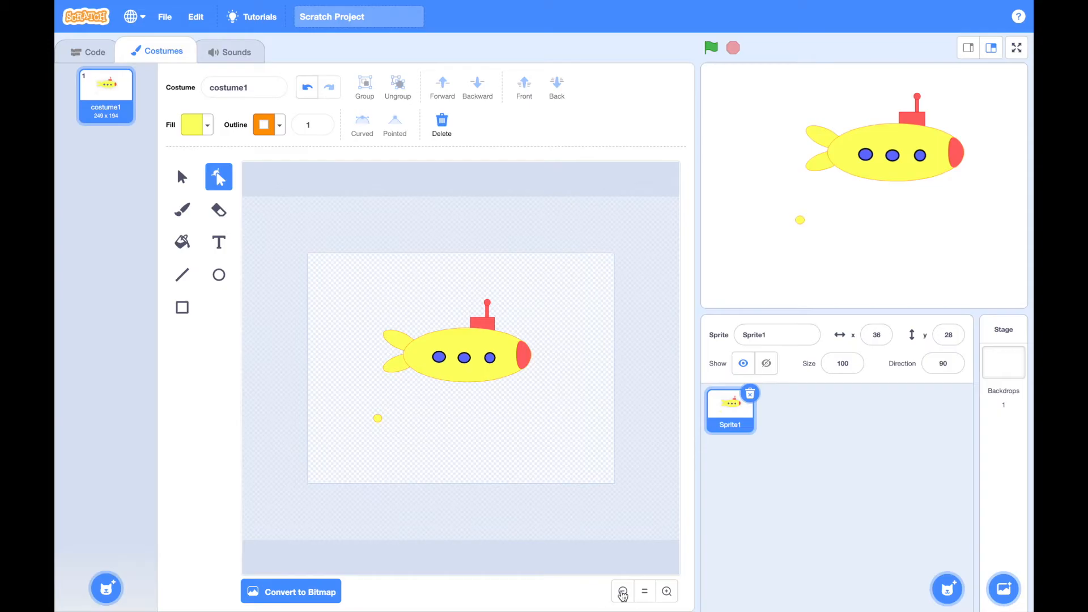
pyautogui.click(666, 592)
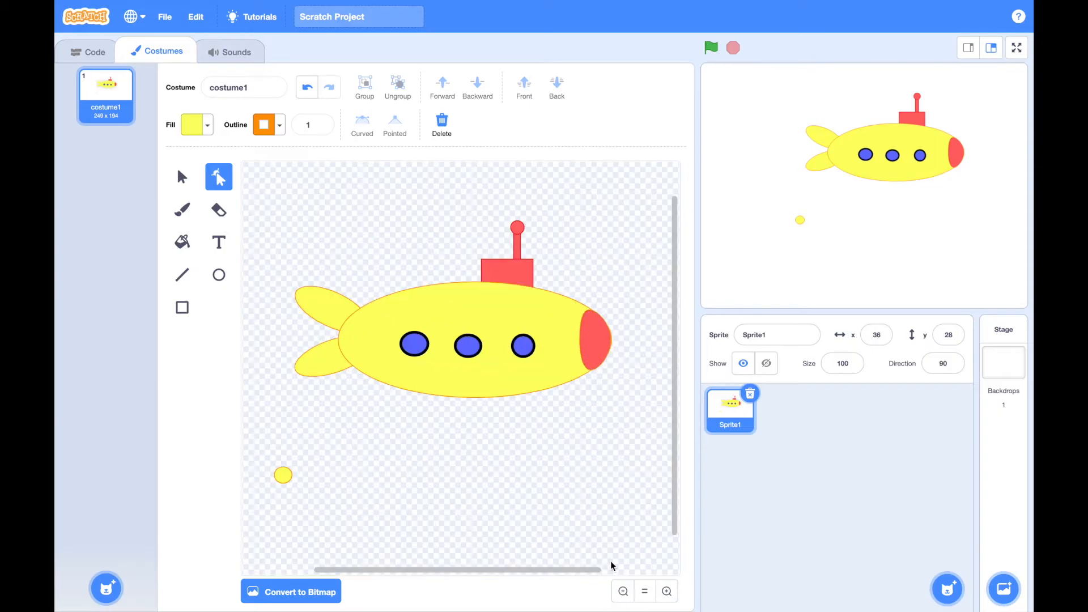
pyautogui.click(622, 594)
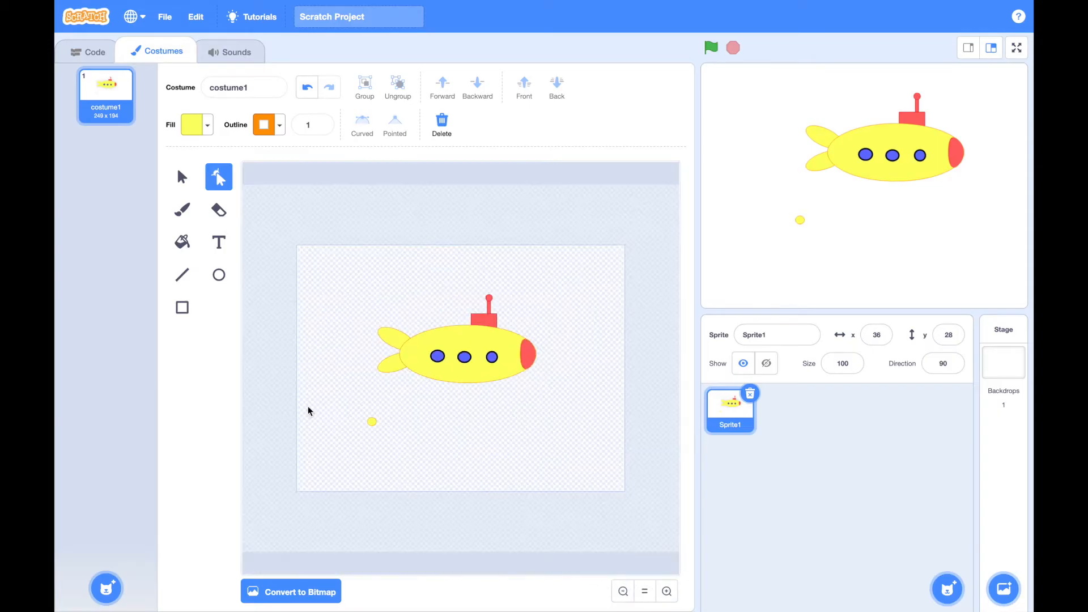
pyautogui.click(182, 307)
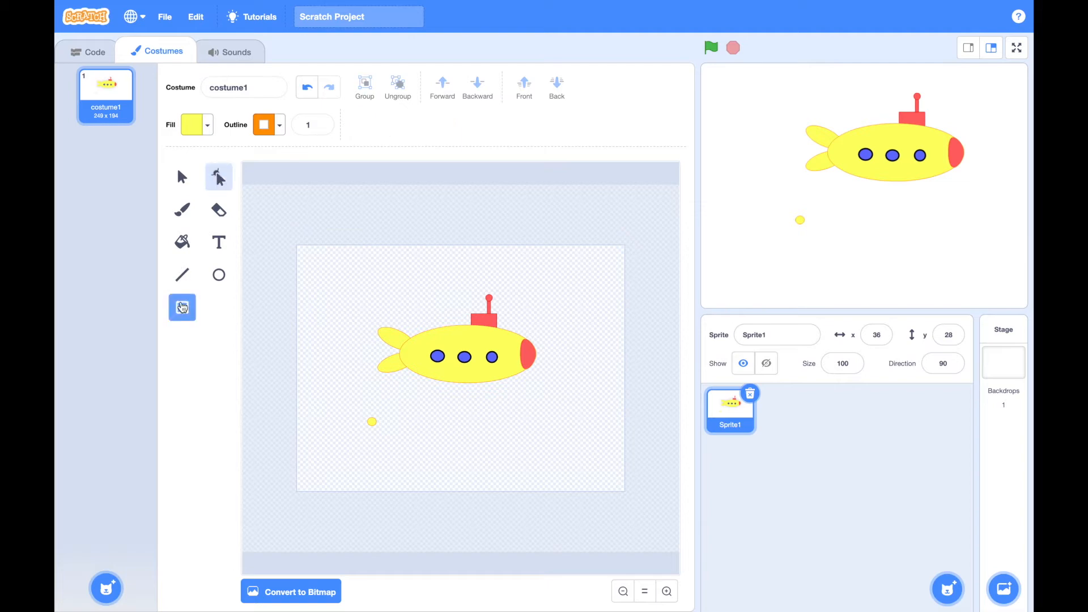
pyautogui.moveTo(354, 392); pyautogui.dragTo(382, 377)
pyautogui.click(398, 405)
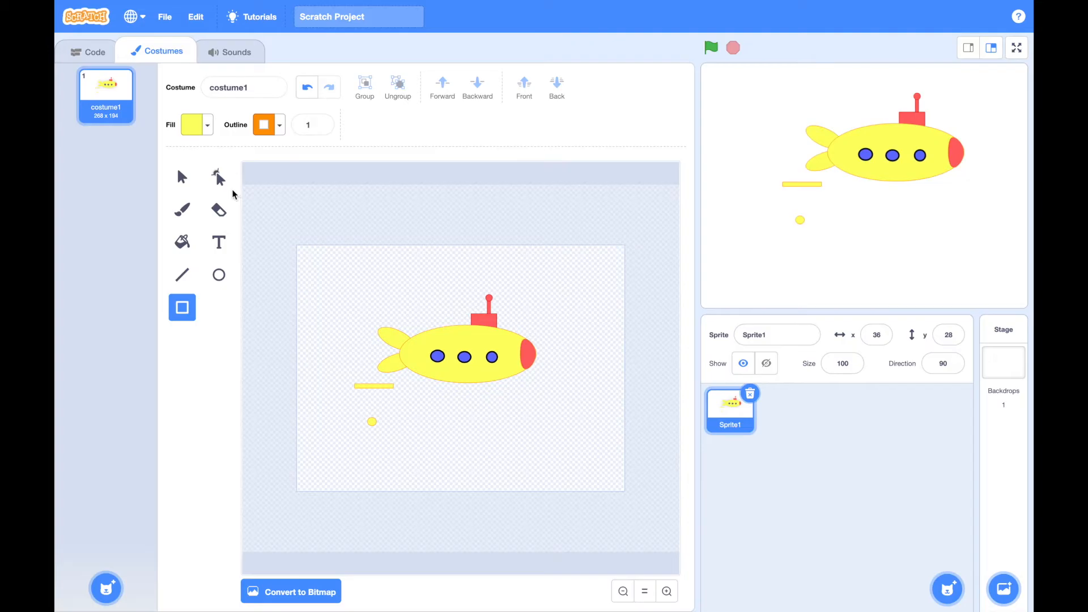
# Move the thin yellow rectangle between the two tail fins as a propeller shaft and send it to the back
pyautogui.click(220, 179)
pyautogui.moveTo(371, 391); pyautogui.dragTo(390, 355)
pyautogui.click(557, 85)
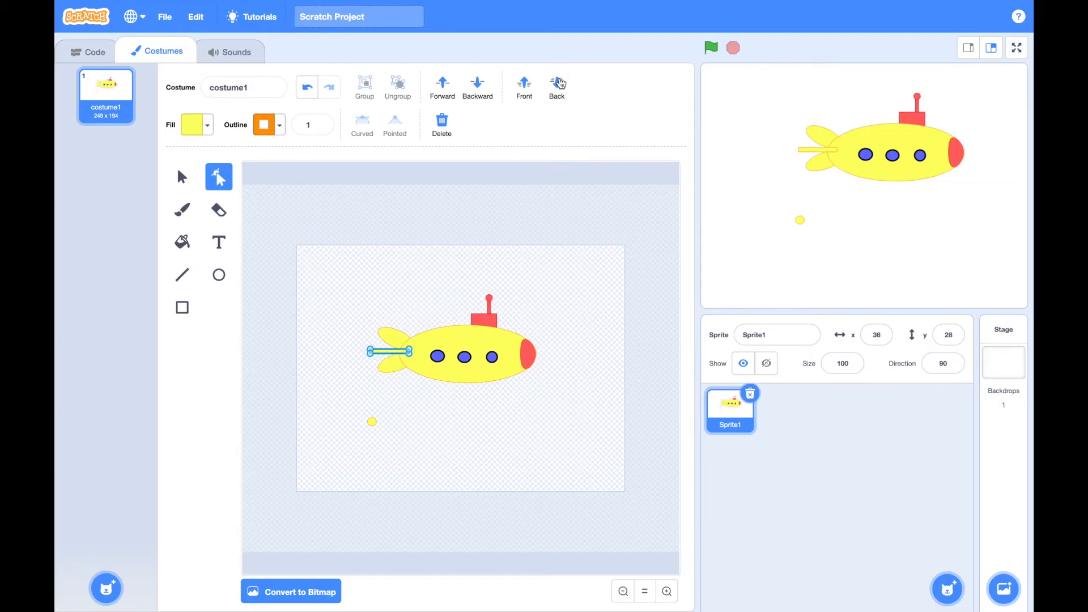
pyautogui.click(444, 429)
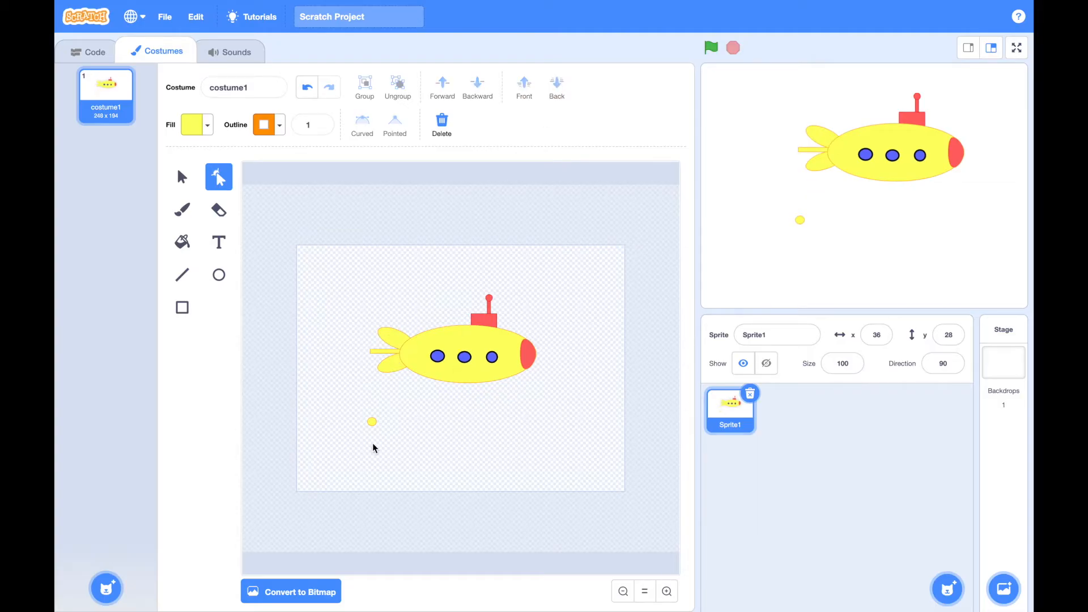
# Centre the tiny yellow circle on the outer end of the propeller shaft and bring it to the front
pyautogui.moveTo(372, 422); pyautogui.dragTo(368, 354)
pyautogui.click(367, 357)
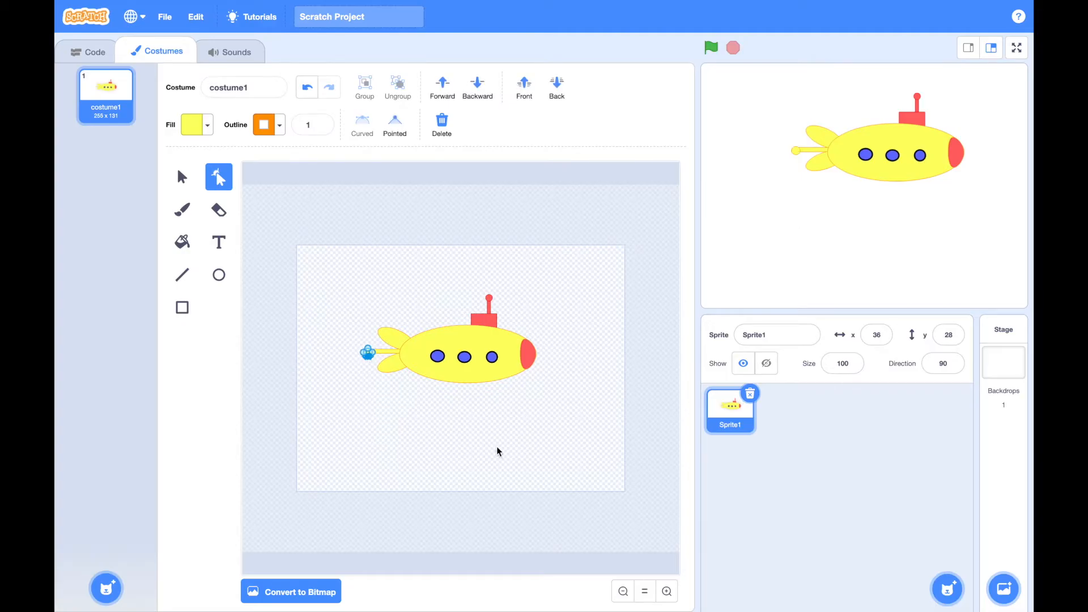
pyautogui.click(667, 590)
pyautogui.click(667, 590)
pyautogui.hscroll(-10, 525, 488)
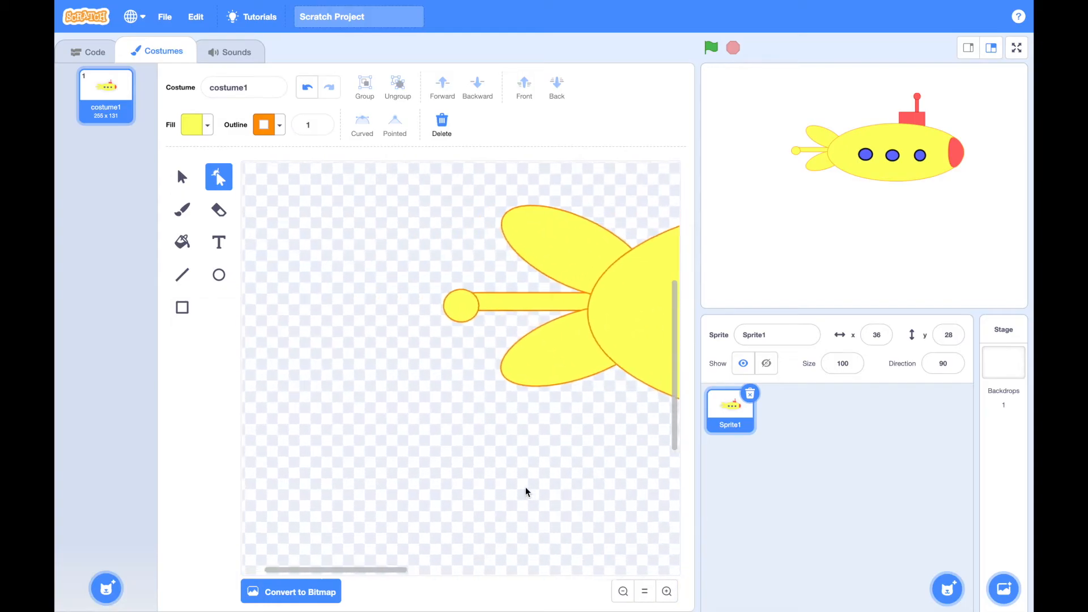
pyautogui.moveTo(483, 306); pyautogui.dragTo(483, 302)
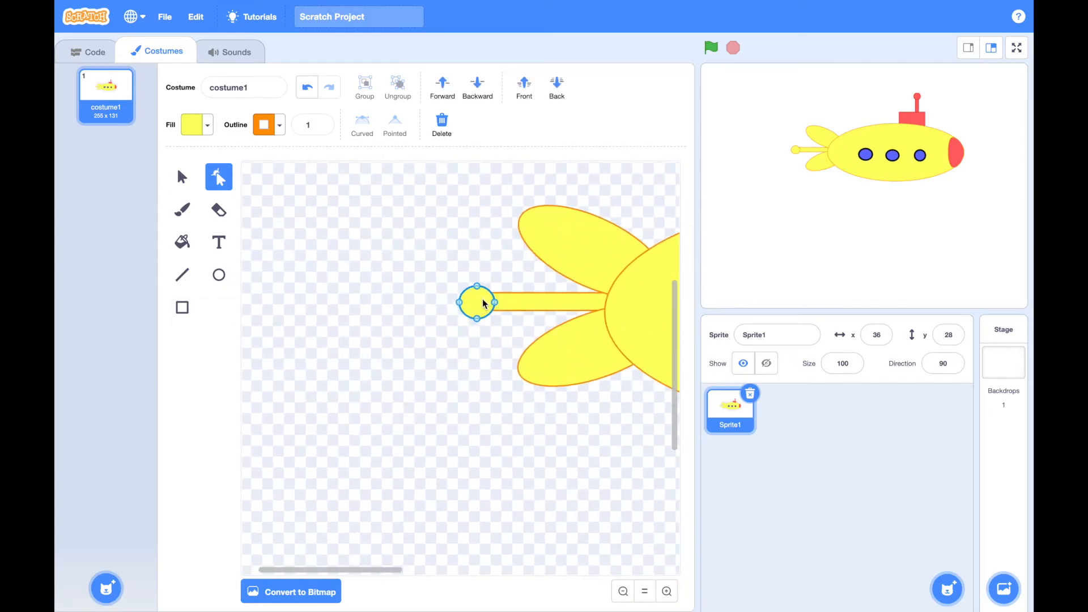
pyautogui.click(556, 85)
pyautogui.click(528, 84)
pyautogui.click(477, 215)
# Draw two narrow upright yellow ellipses as propeller blades, placing one at the lower edge of the tiny circle
pyautogui.click(219, 275)
pyautogui.moveTo(369, 238); pyautogui.dragTo(381, 275)
pyautogui.moveTo(375, 316); pyautogui.dragTo(477, 334)
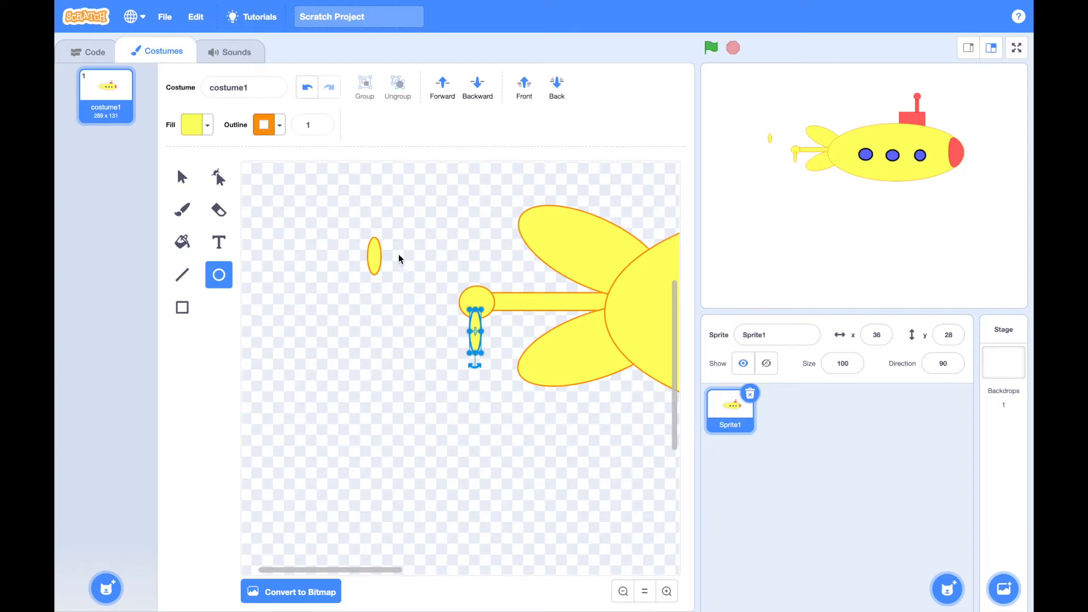
pyautogui.moveTo(373, 249); pyautogui.dragTo(422, 258)
pyautogui.press('Delete')
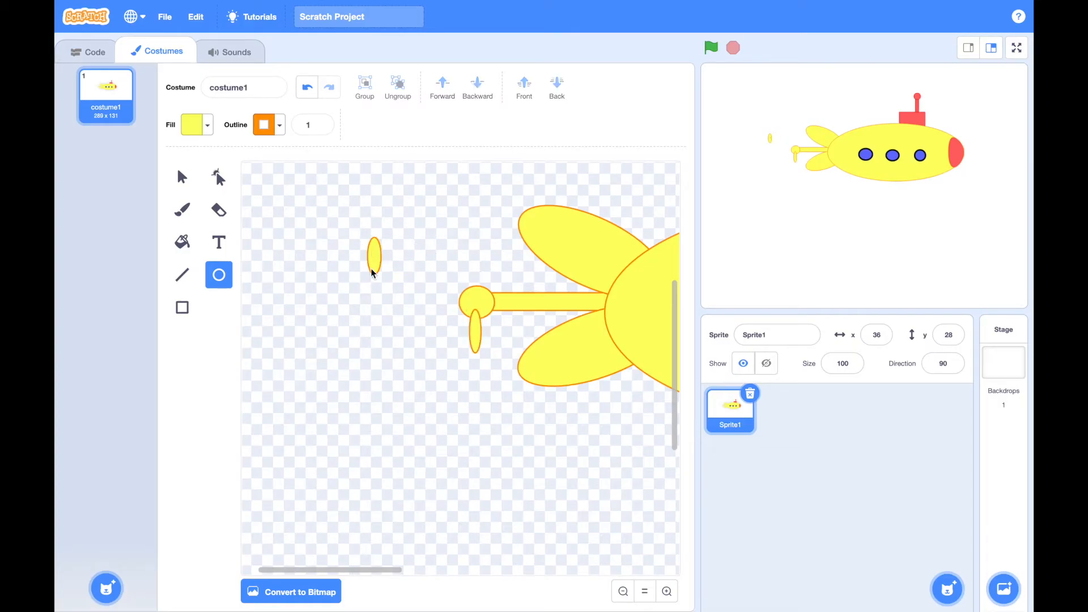
# Move the loose propeller blade above the tiny circle and send both blades to the back
pyautogui.click(219, 178)
pyautogui.moveTo(371, 273); pyautogui.dragTo(475, 283)
pyautogui.click(536, 84)
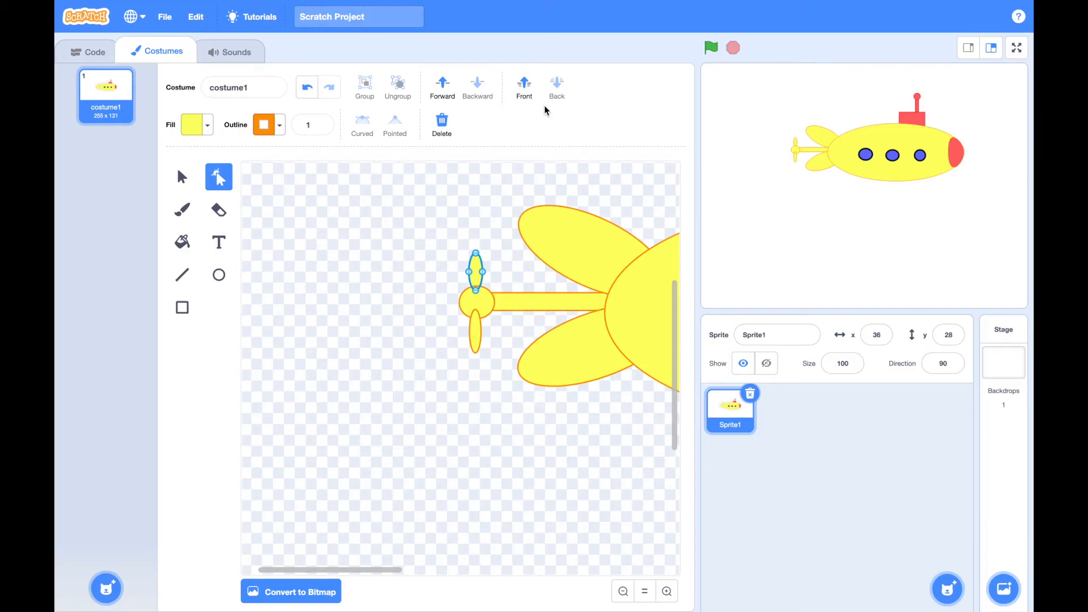
pyautogui.click(481, 331)
pyautogui.click(557, 85)
pyautogui.click(536, 417)
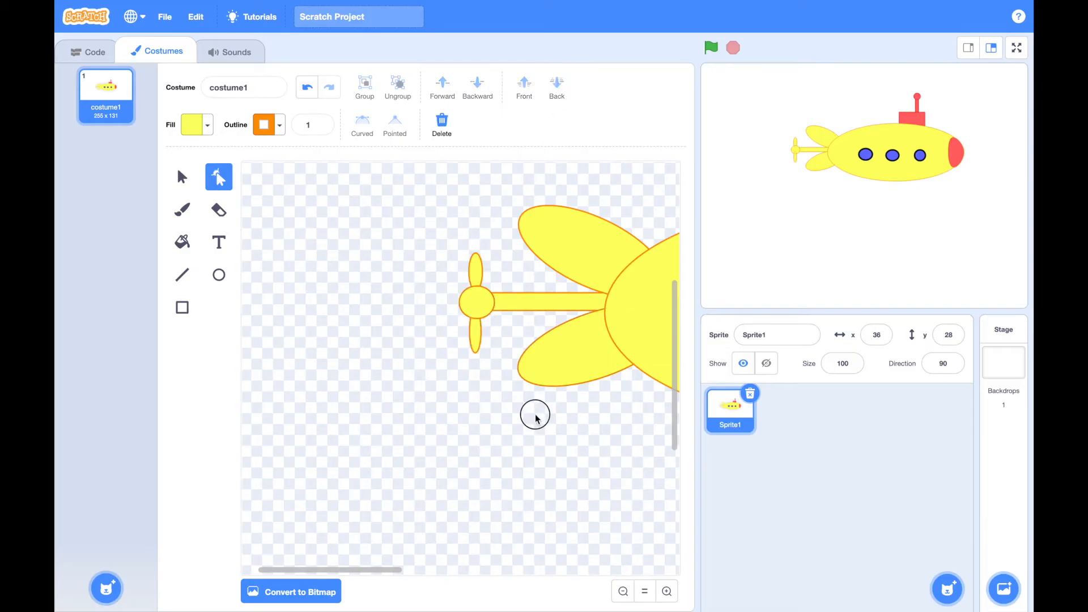
pyautogui.click(623, 591)
pyautogui.click(623, 591)
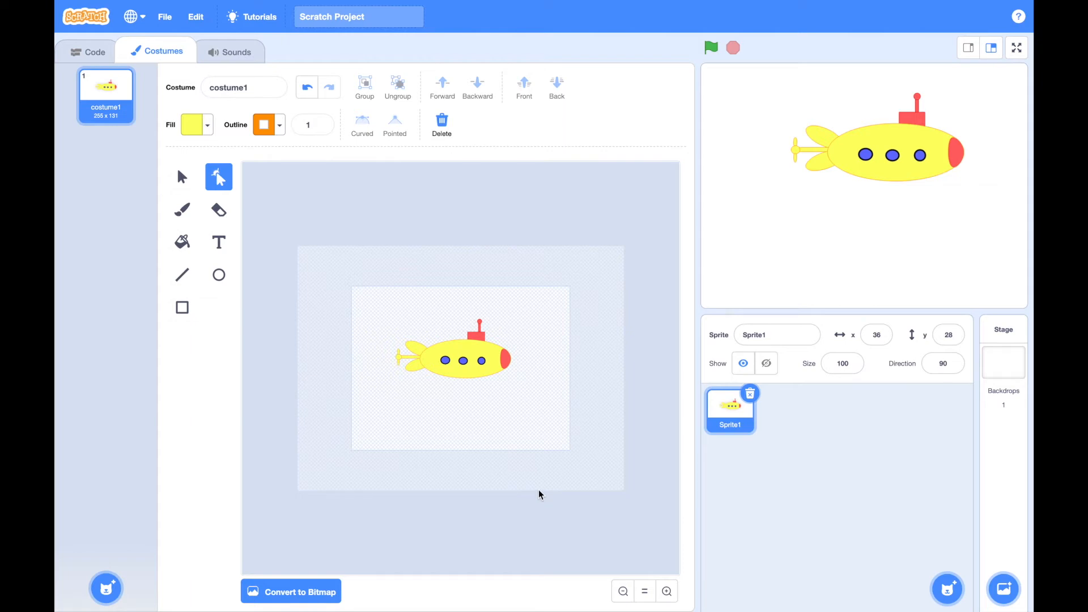
pyautogui.click(88, 52)
pyautogui.click(156, 52)
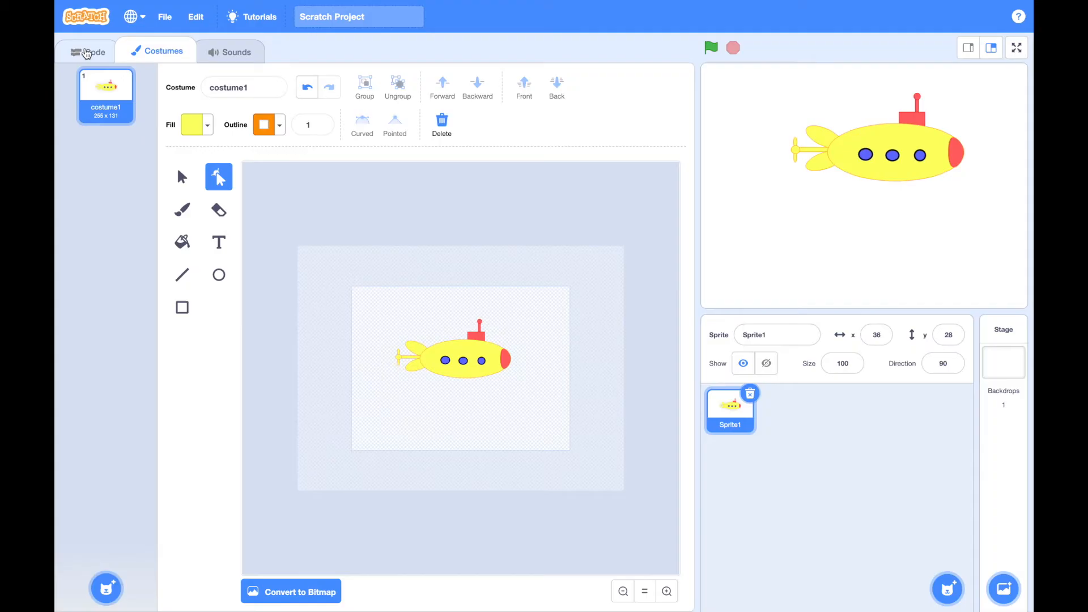
pyautogui.moveTo(947, 589)
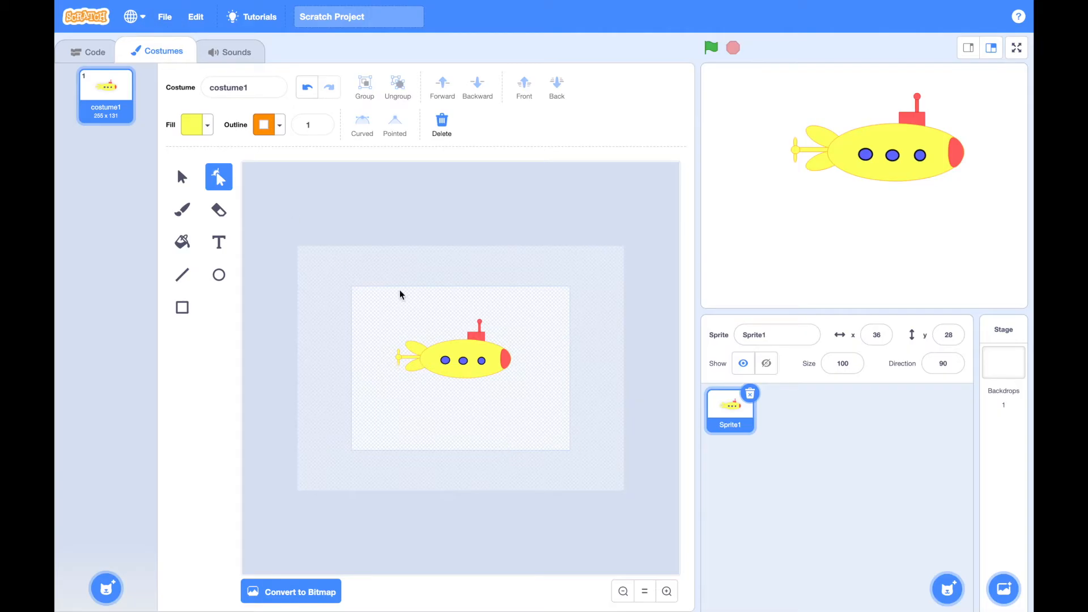
pyautogui.click(775, 333)
# Save the project to the computer as Submarine.sb3 in the Sprite Images folder
pyautogui.moveTo(107, 590)
pyautogui.click(165, 20)
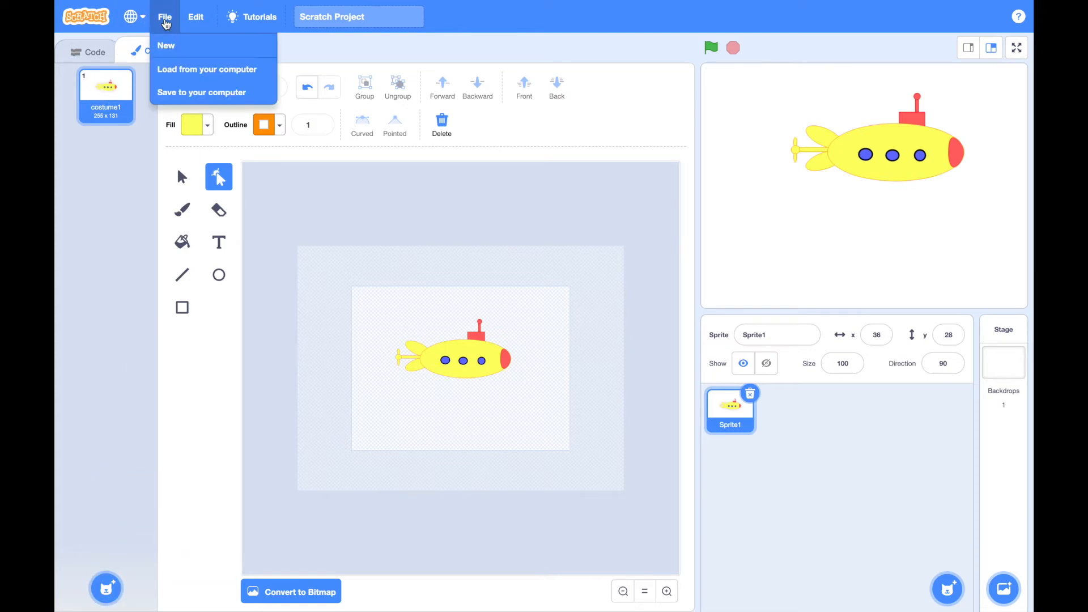
pyautogui.click(170, 91)
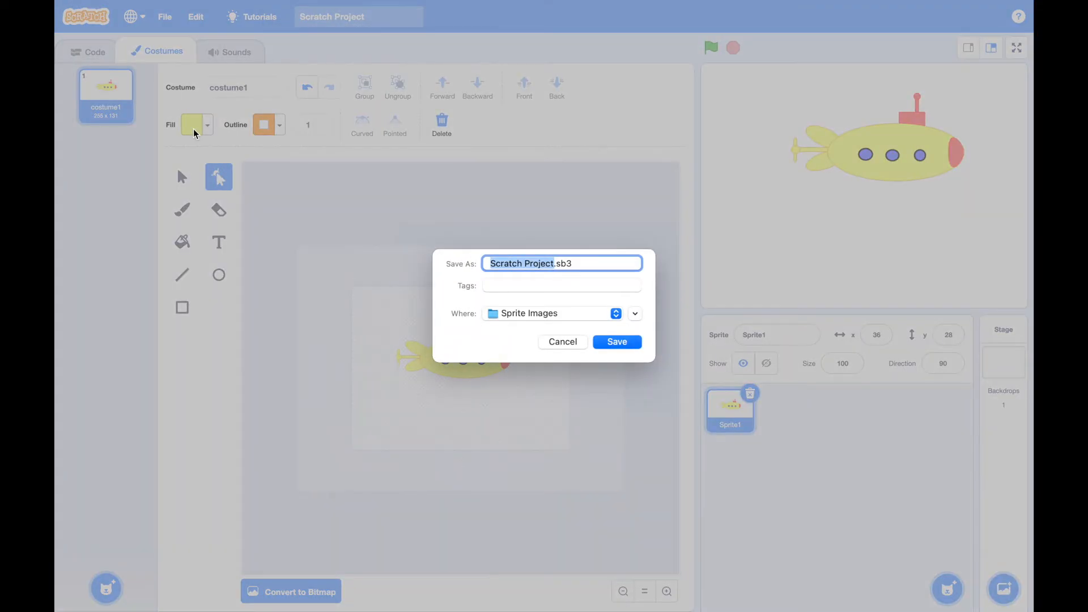
pyautogui.write('Spirt')
pyautogui.press('BackSpace')
pyautogui.press('BackSpace')
pyautogui.press('BackSpace')
pyautogui.press('BackSpace')
pyautogui.press('BackSpace')
pyautogui.write('Submarine')
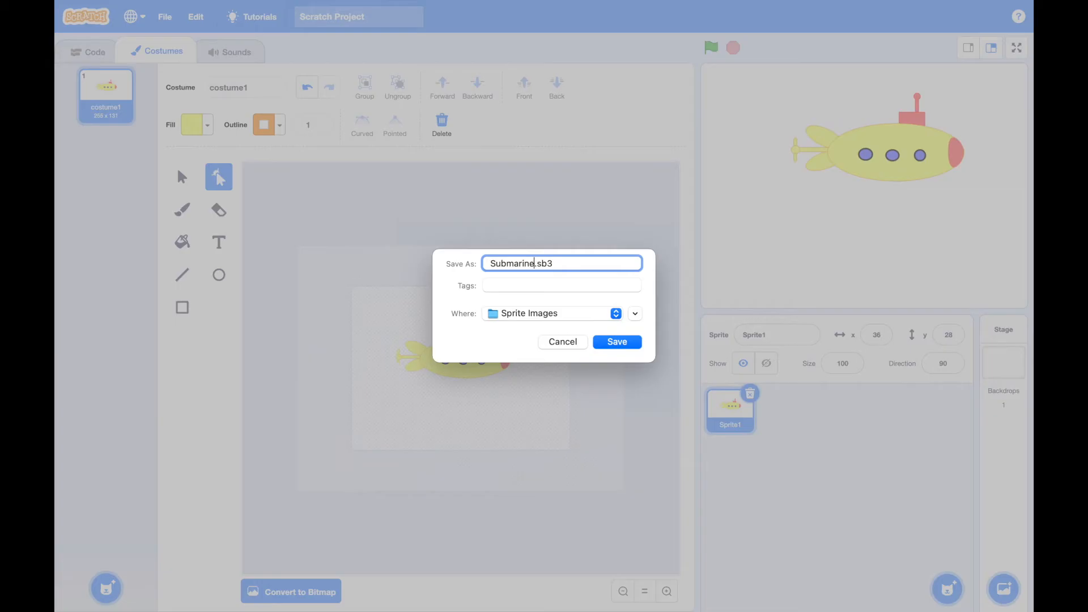
pyautogui.click(617, 342)
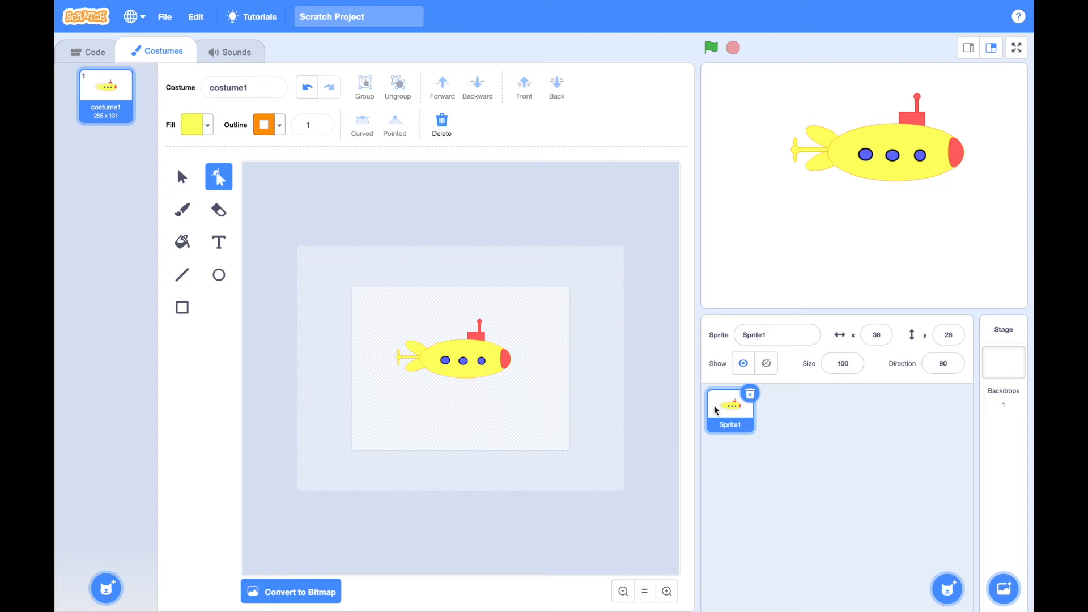
# Start a new project, replacing the contents of the current one
pyautogui.click(164, 17)
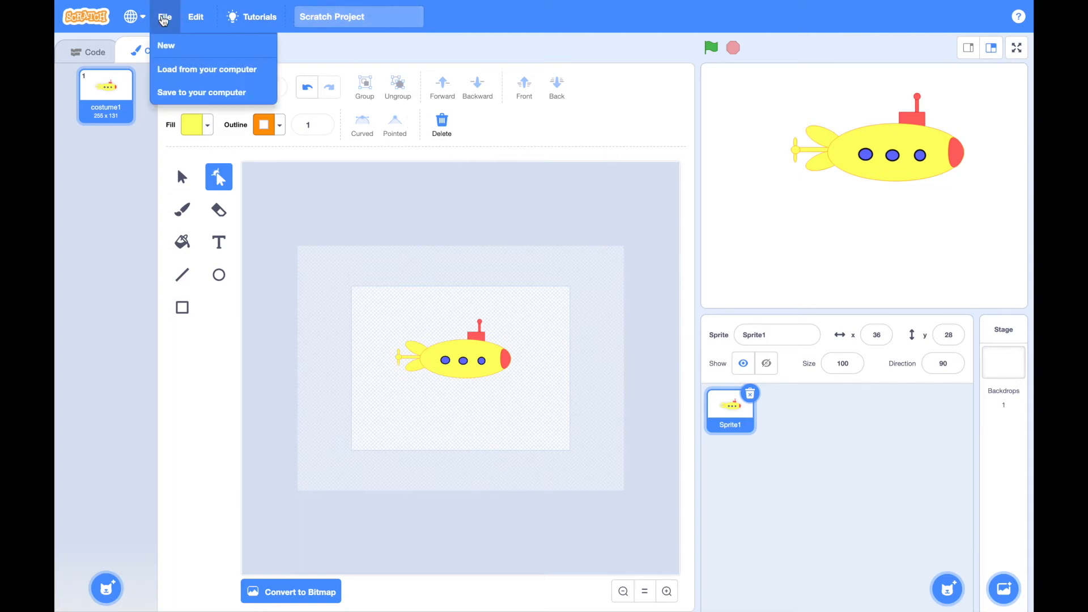
pyautogui.click(164, 45)
pyautogui.click(568, 357)
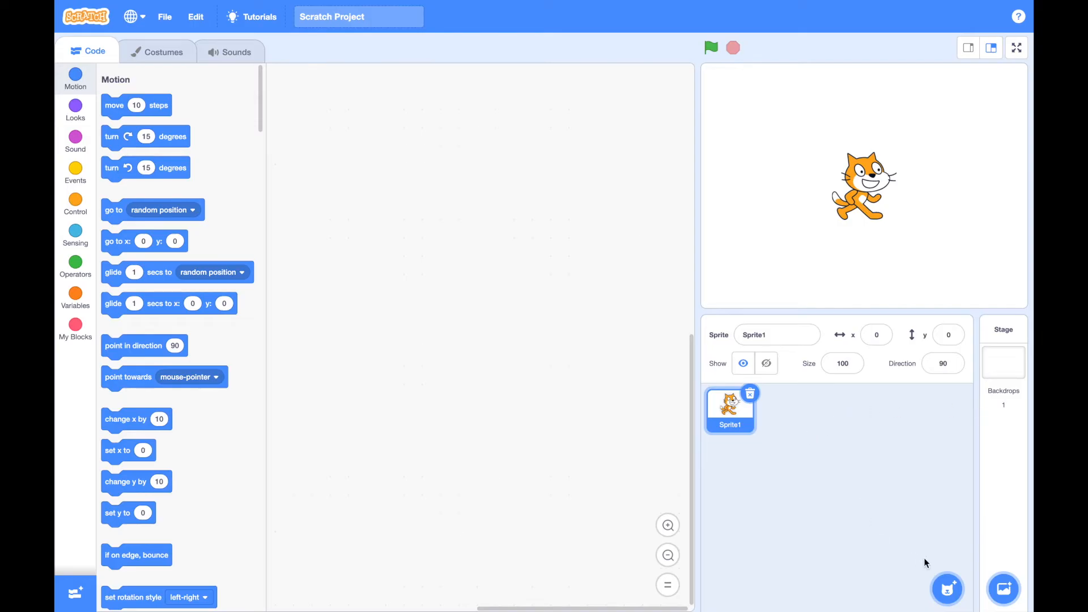
# Ungroup the whole default cat drawing in costume1 into separate parts
pyautogui.click(174, 52)
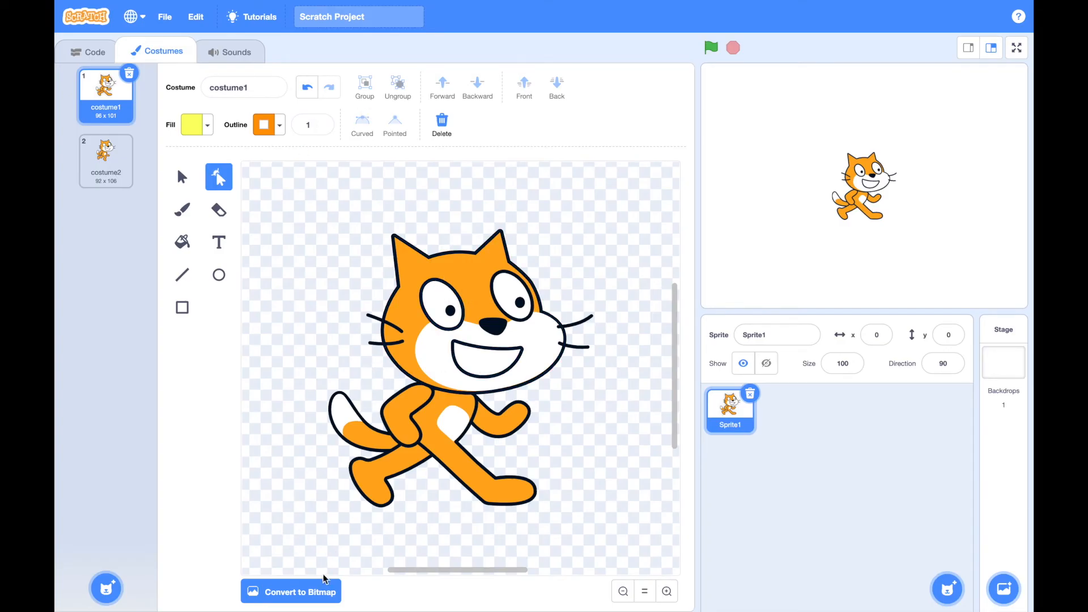
pyautogui.moveTo(325, 233); pyautogui.dragTo(569, 515)
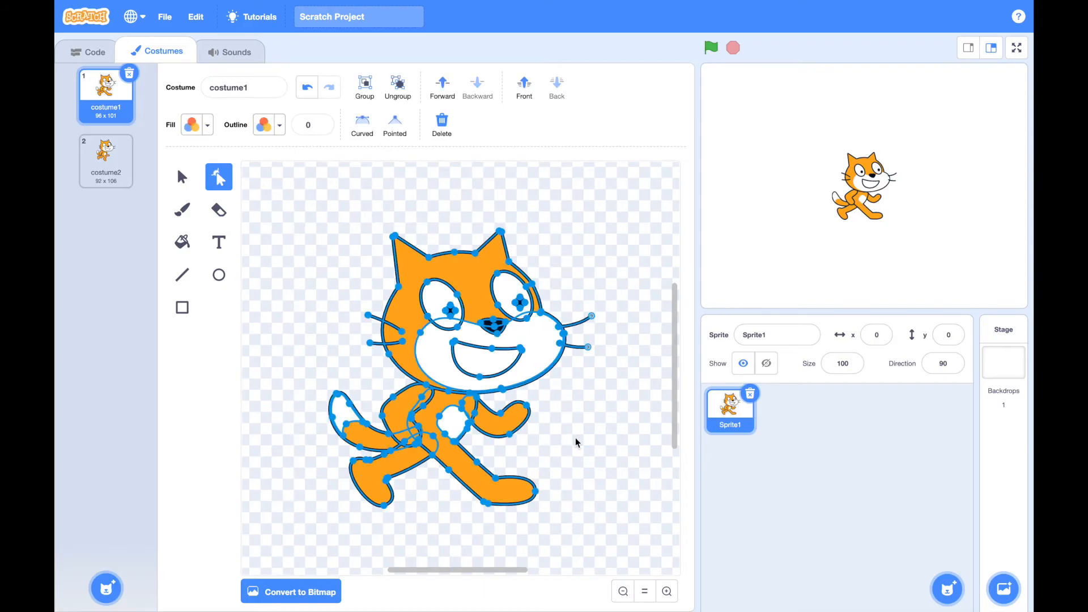
pyautogui.click(402, 96)
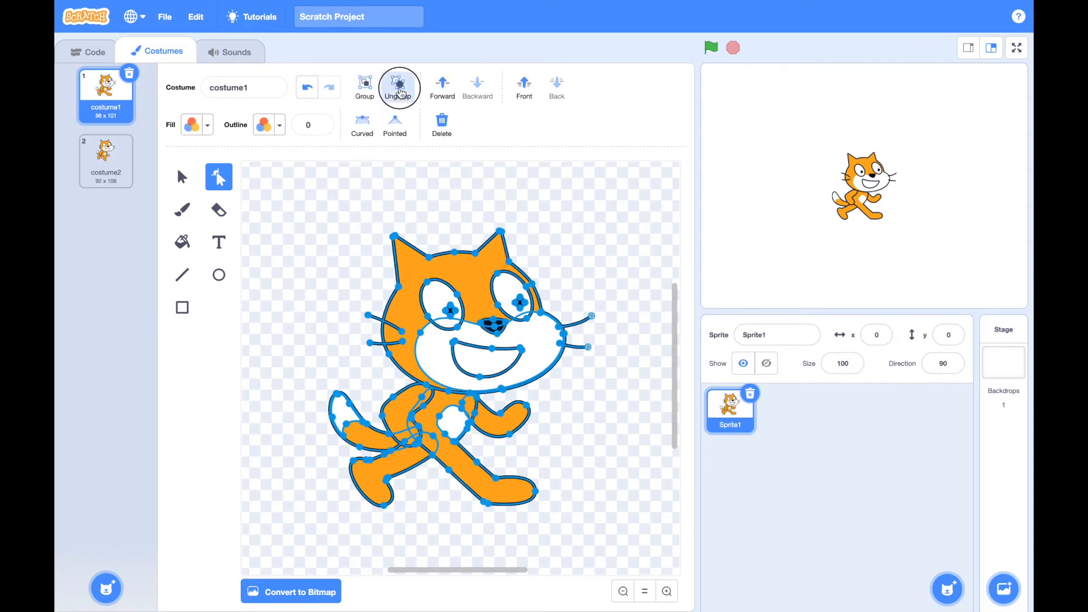
# Try to reshape the pupil of the cat's left eye with the Reshape tool and undo the distortion
pyautogui.moveTo(433, 303); pyautogui.dragTo(452, 278)
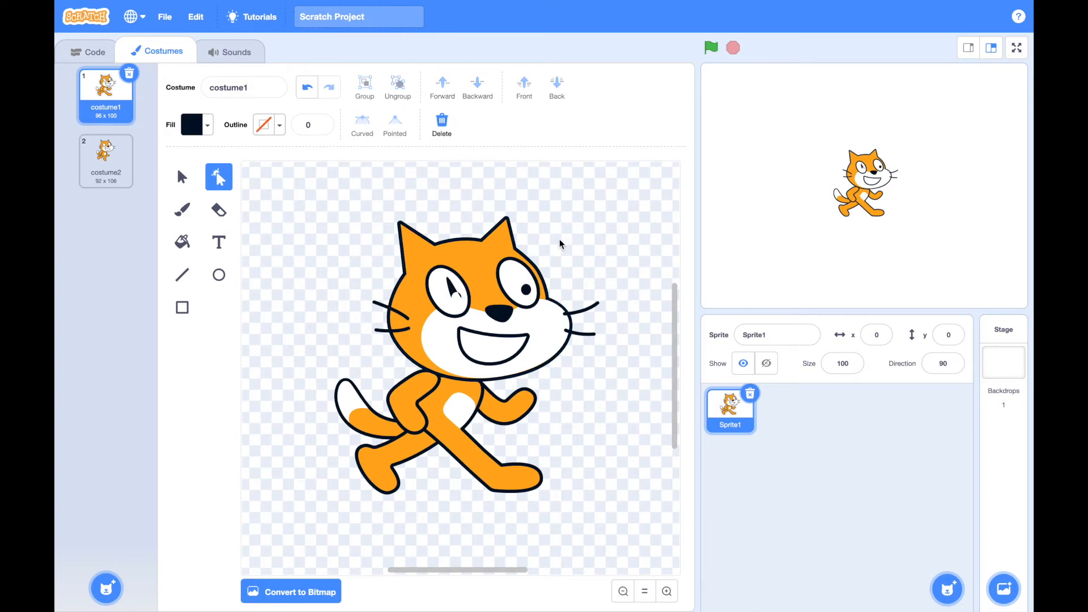
pyautogui.click(307, 87)
pyautogui.click(344, 293)
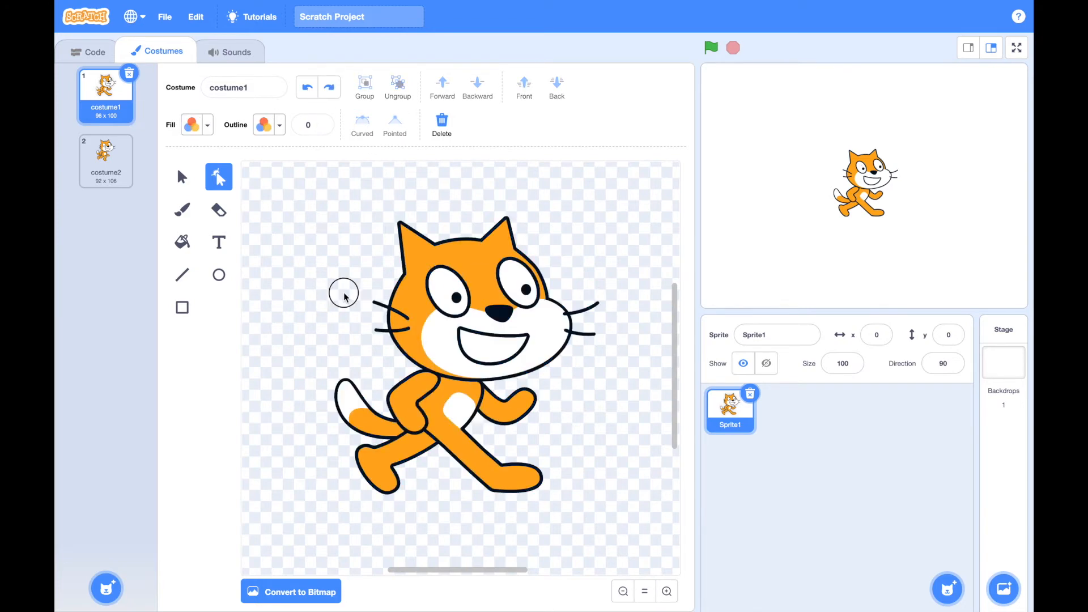
pyautogui.click(431, 302)
pyautogui.moveTo(437, 297)
pyautogui.mouseDown()
pyautogui.moveTo(316, 297)
pyautogui.moveTo(453, 309)
pyautogui.moveTo(439, 309)
pyautogui.mouseUp()
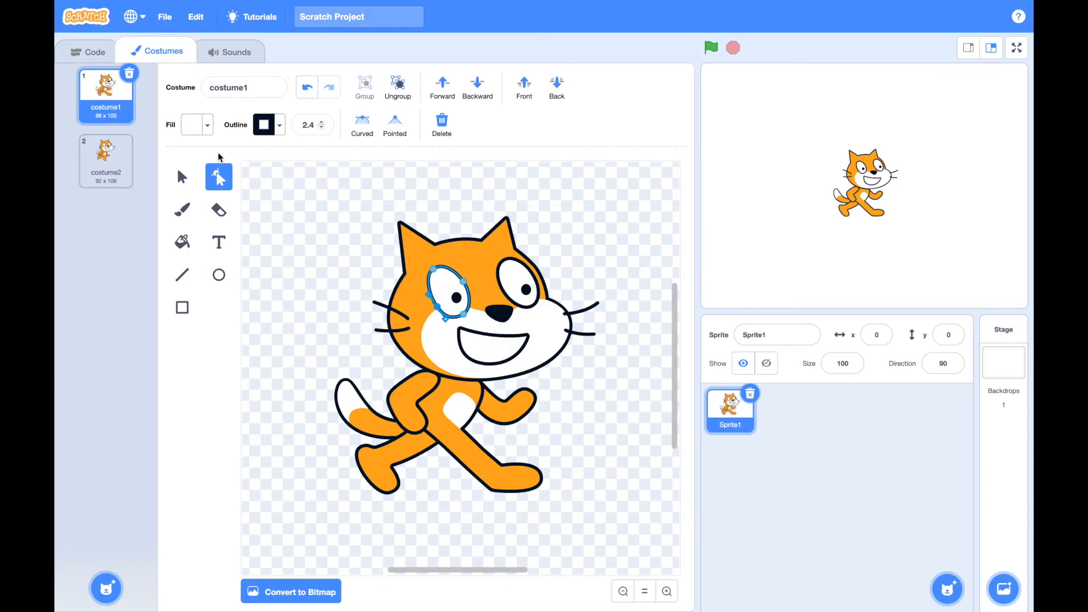
# Move the left eye with its pupil onto blank canvas beside the head, ungrouping and regrouping its two parts
pyautogui.click(182, 177)
pyautogui.moveTo(448, 291); pyautogui.dragTo(284, 288)
pyautogui.click(397, 87)
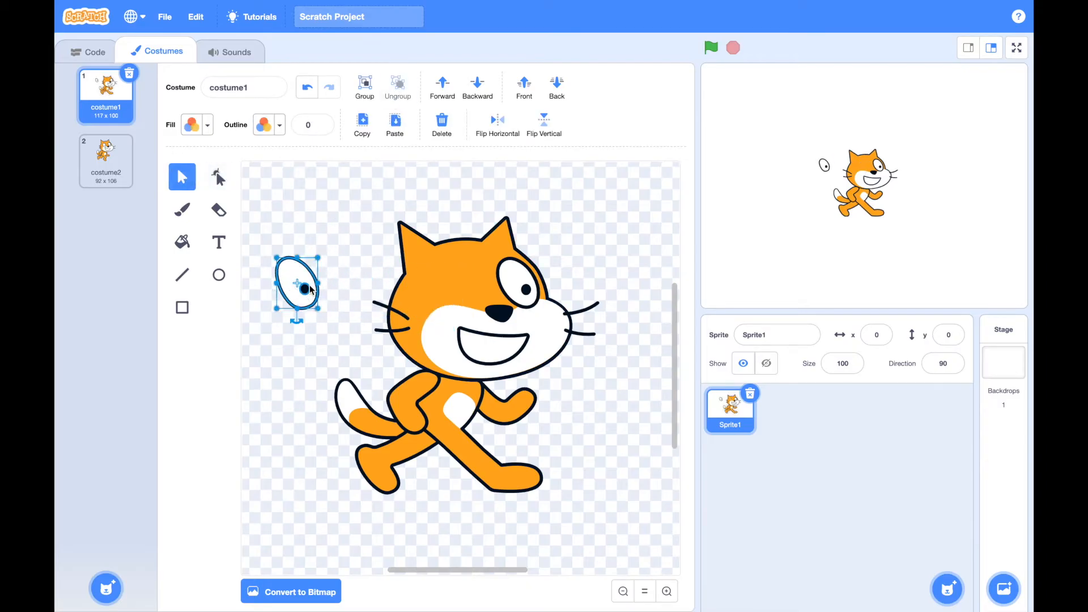
pyautogui.moveTo(310, 289); pyautogui.dragTo(311, 257)
pyautogui.click(365, 88)
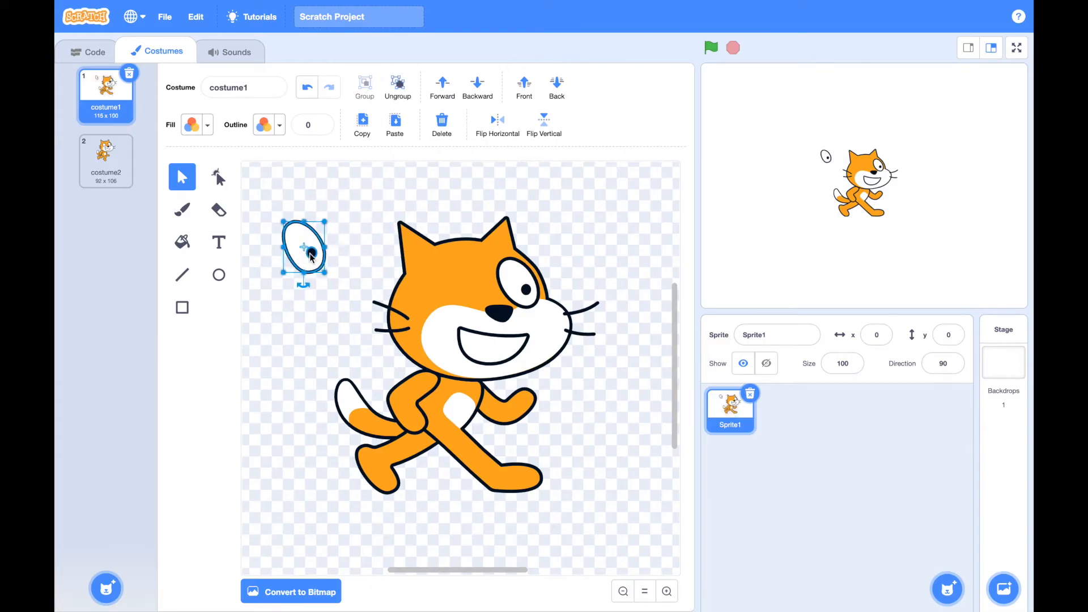
# Ungroup the loose eye, try moving and stretching its pupil into a tall narrow ellipse, and undo the pupil changes
pyautogui.click(397, 88)
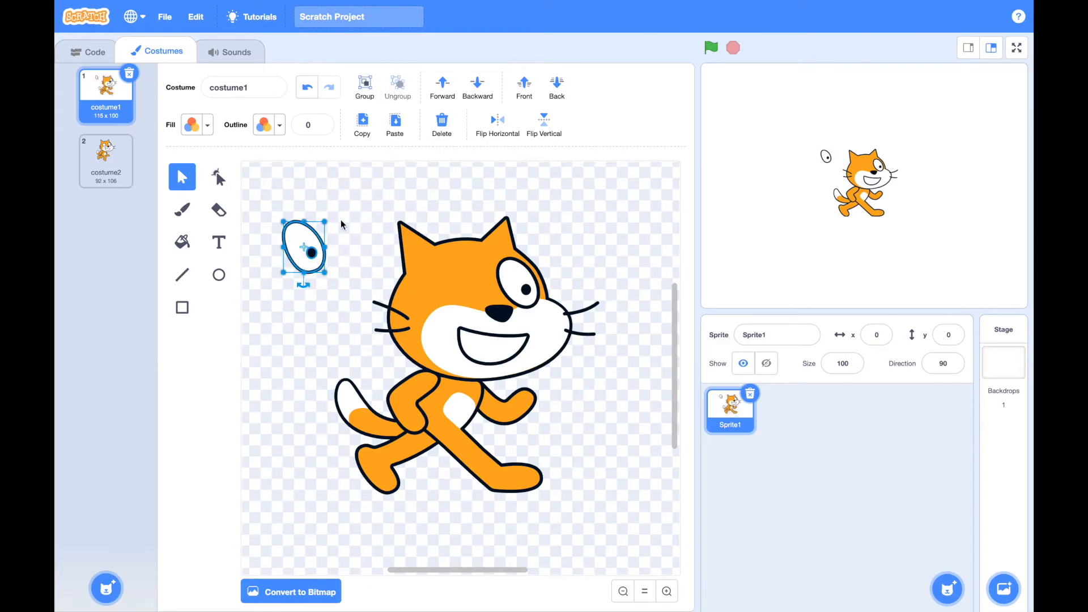
pyautogui.click(315, 254)
pyautogui.moveTo(321, 253); pyautogui.dragTo(357, 200)
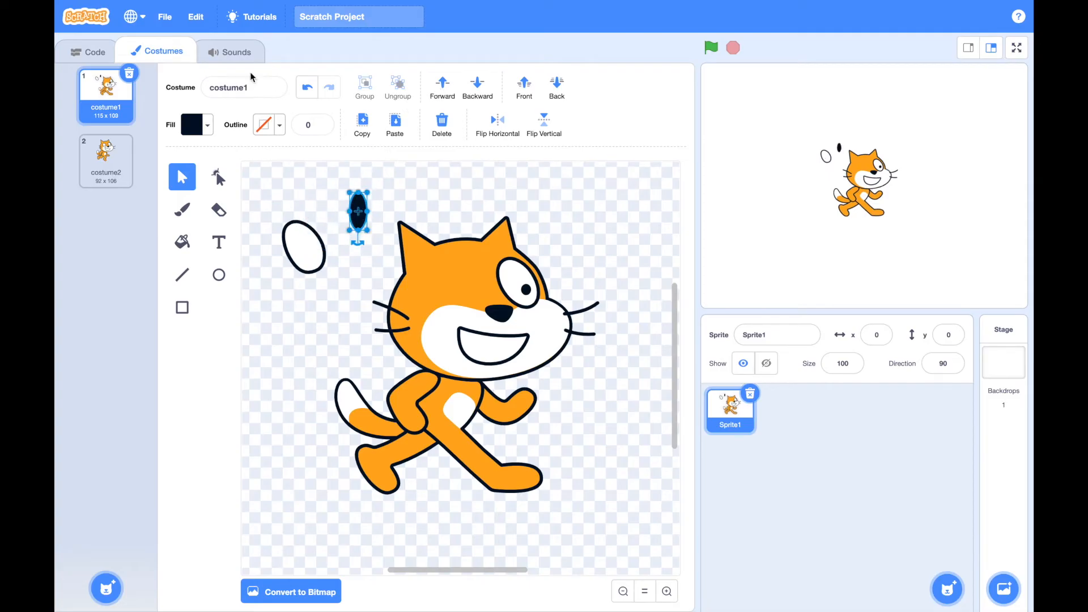
pyautogui.click(305, 88)
pyautogui.click(306, 88)
pyautogui.click(305, 88)
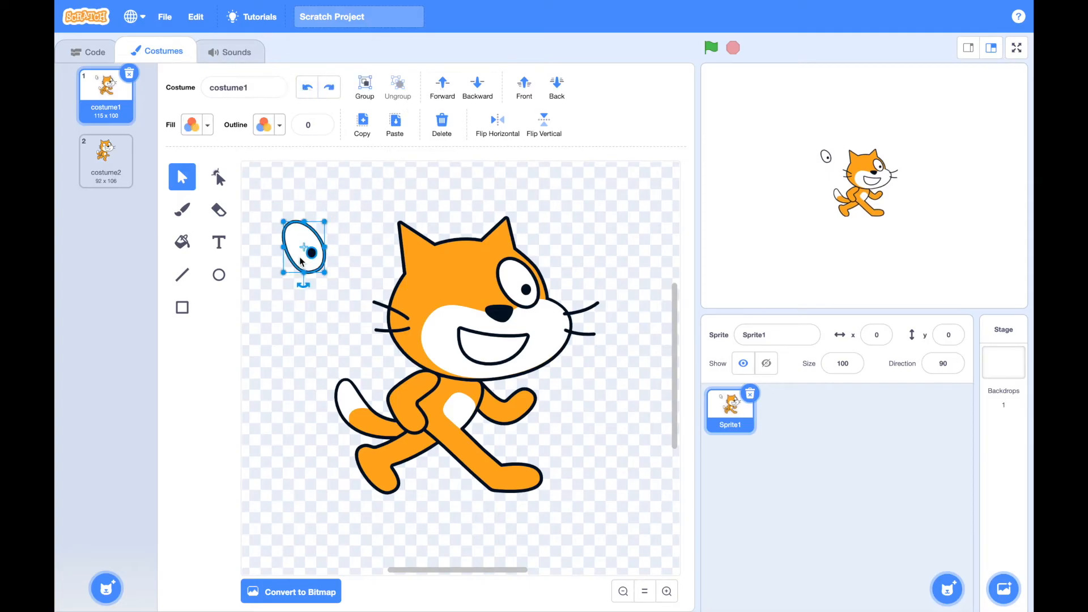
# Put the loose eye back on the cat's face and rotate it so it tilts opposite to the other eye
pyautogui.moveTo(308, 242); pyautogui.dragTo(465, 282)
pyautogui.moveTo(460, 325)
pyautogui.mouseDown()
pyautogui.moveTo(443, 323)
pyautogui.moveTo(456, 312)
pyautogui.mouseUp()
pyautogui.click(576, 224)
# Rotate the cat's mouth half a turn so the smile becomes a frown
pyautogui.click(499, 351)
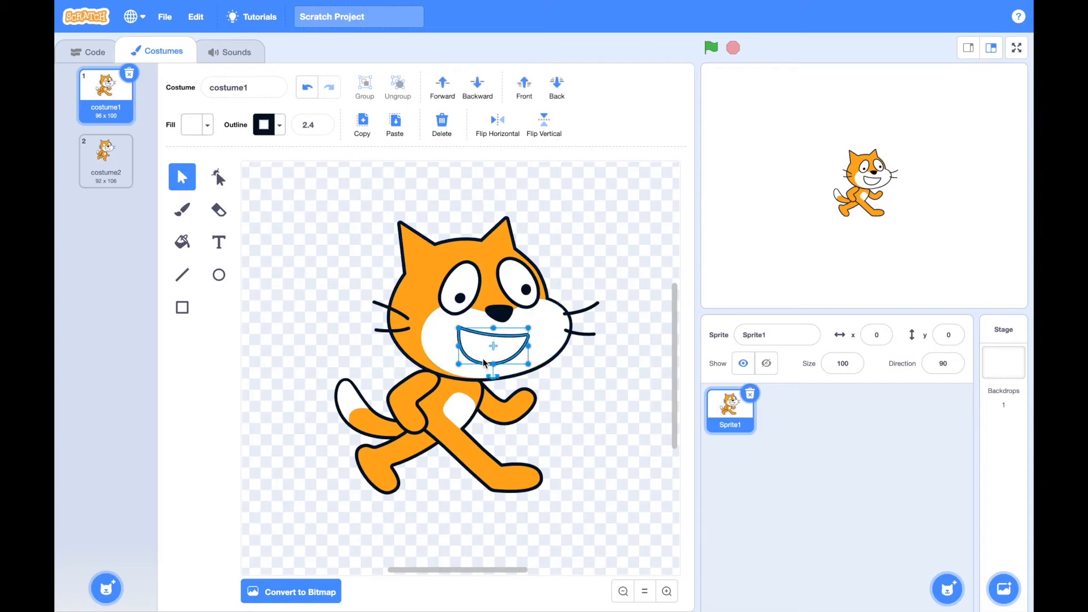
pyautogui.moveTo(491, 379); pyautogui.dragTo(494, 311)
pyautogui.click(583, 278)
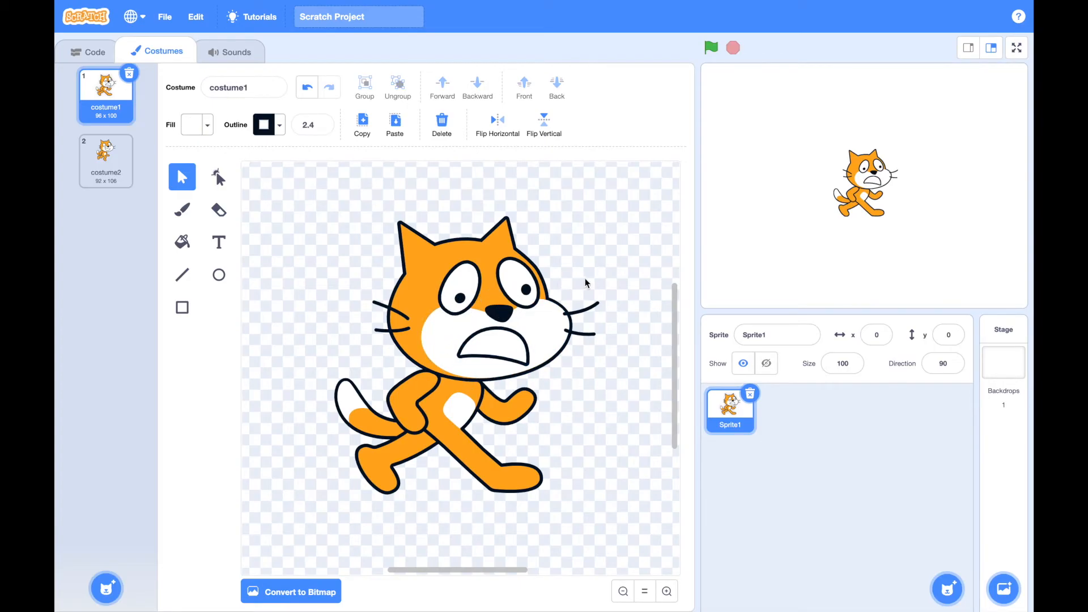
# Convert costume1 to bitmap and fill the cat's mouth with solid red
pyautogui.click(492, 352)
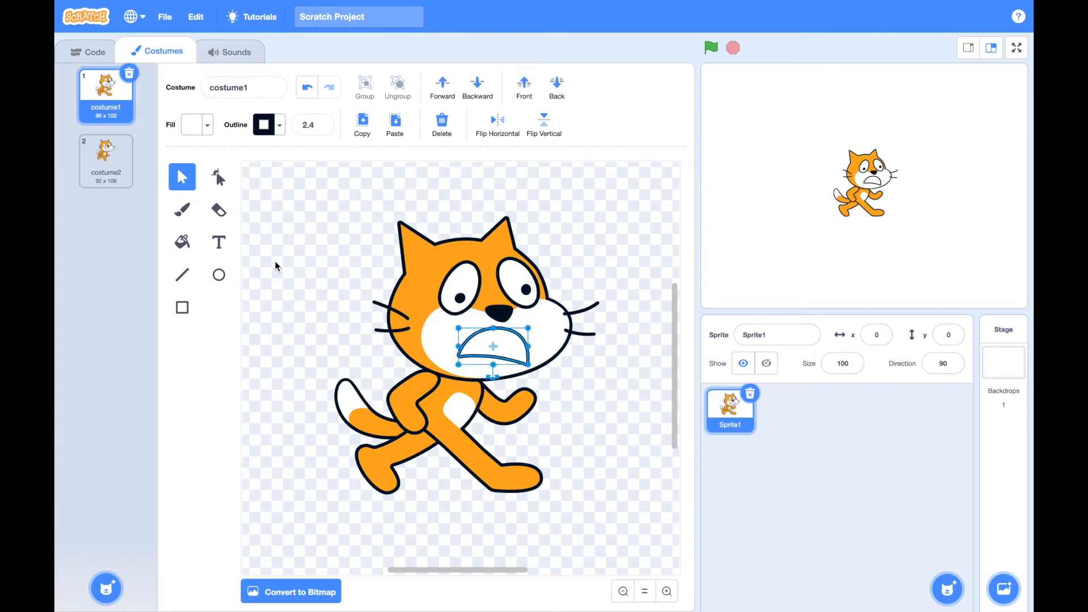
pyautogui.click(183, 242)
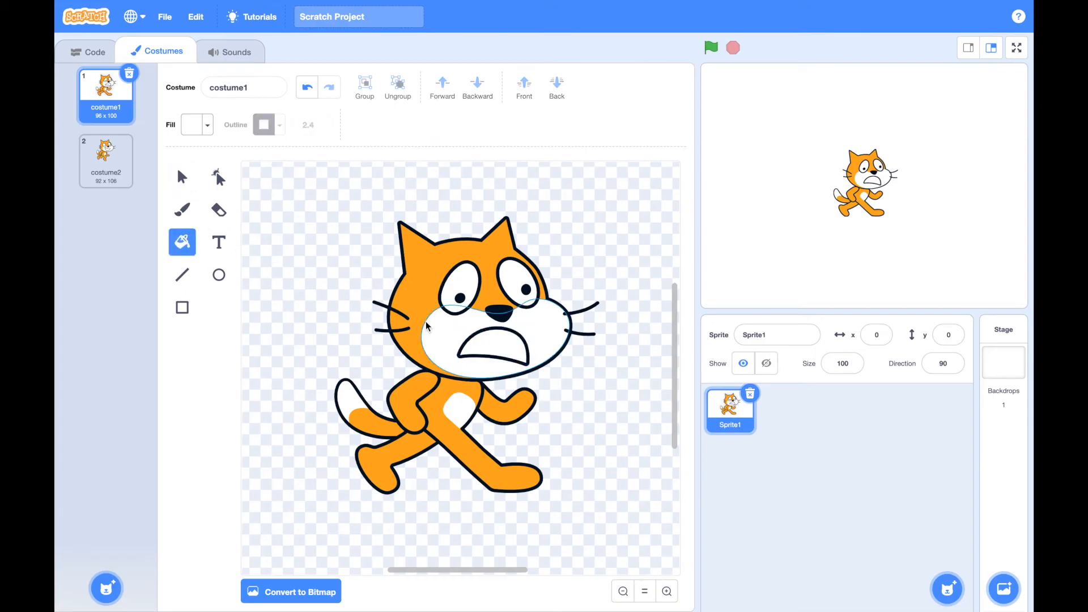
pyautogui.click(283, 599)
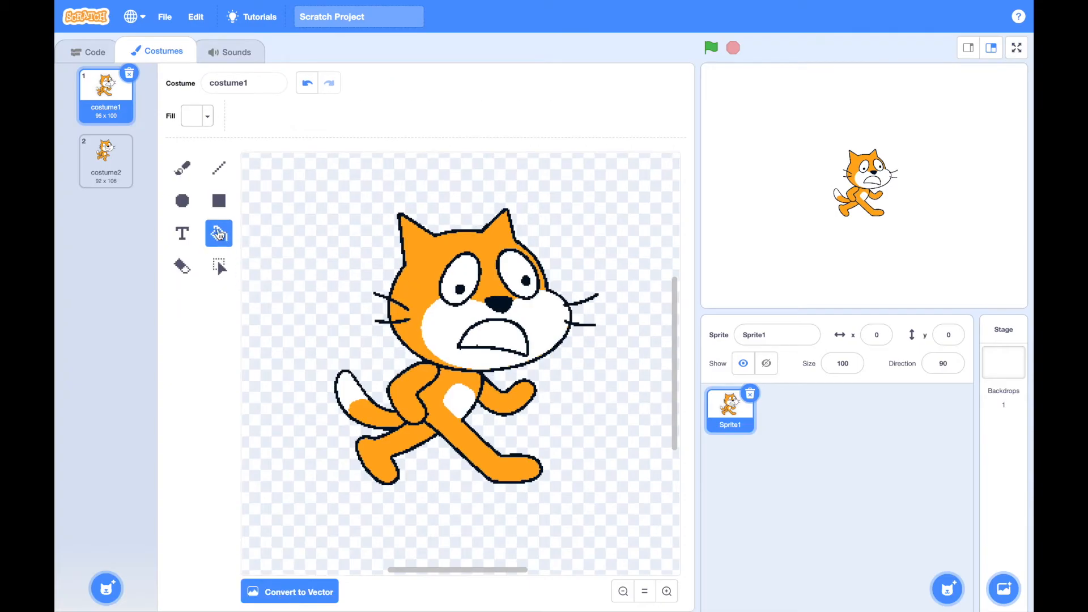
pyautogui.click(203, 117)
pyautogui.click(230, 235)
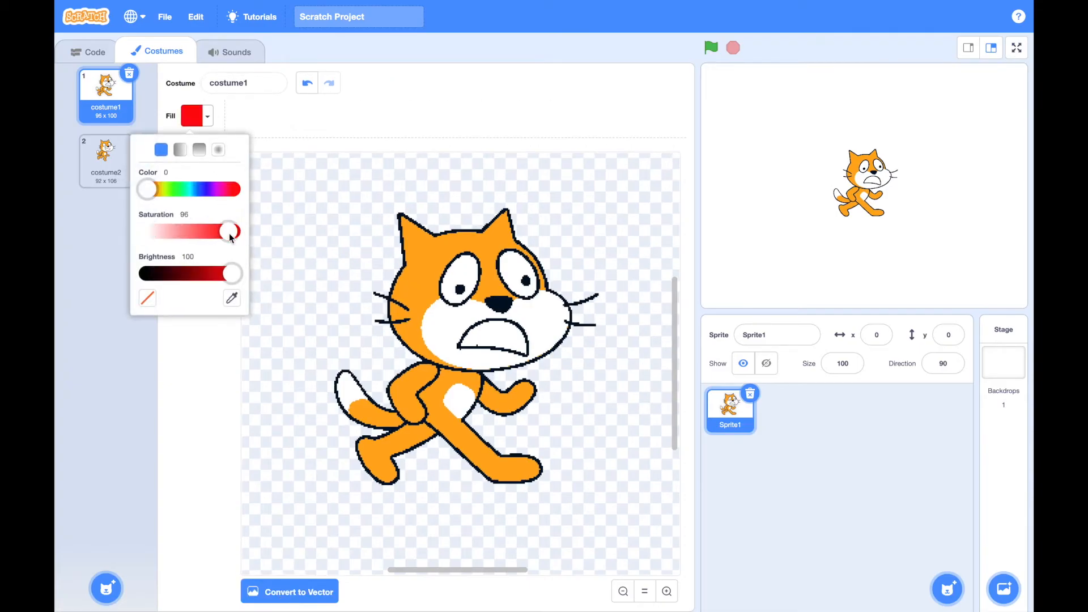
pyautogui.click(492, 333)
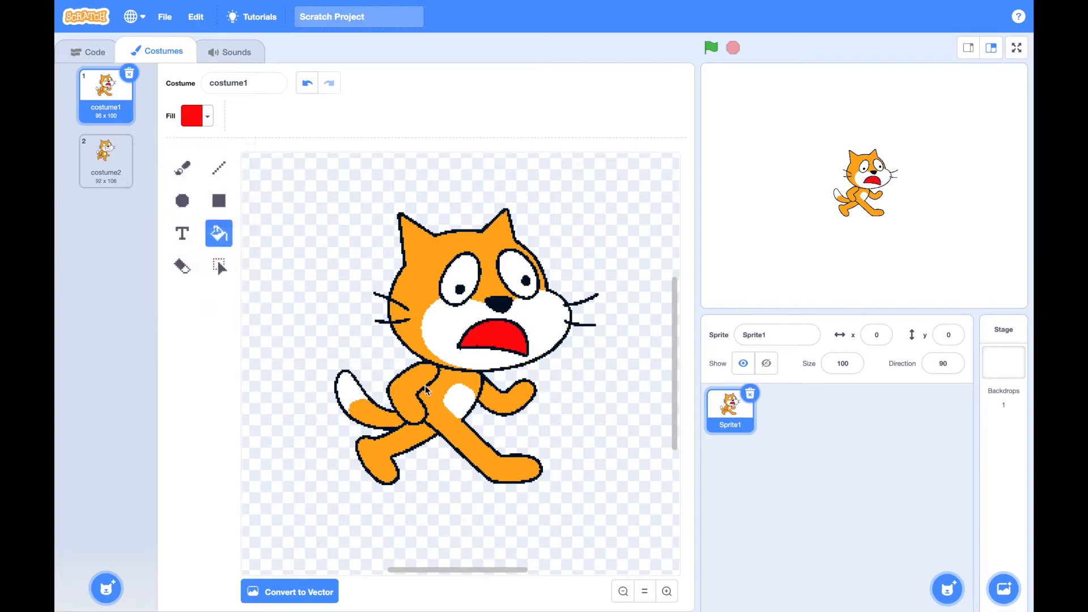
# Switch the costume to vector and back to bitmap, and undo back to the original vector cat with an unfilled mouth
pyautogui.click(290, 601)
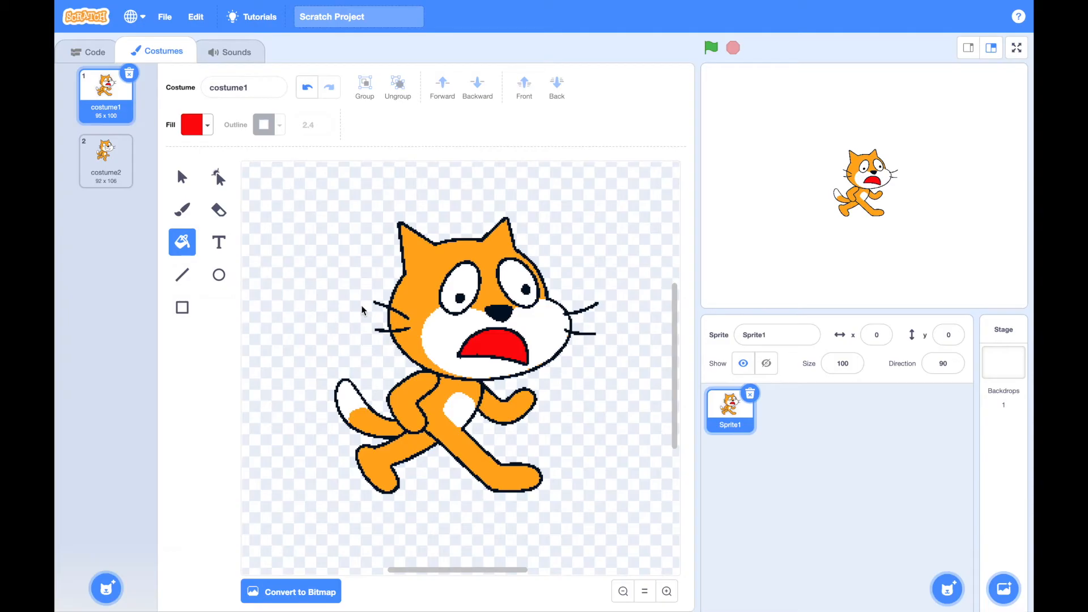
pyautogui.click(305, 585)
pyautogui.click(181, 233)
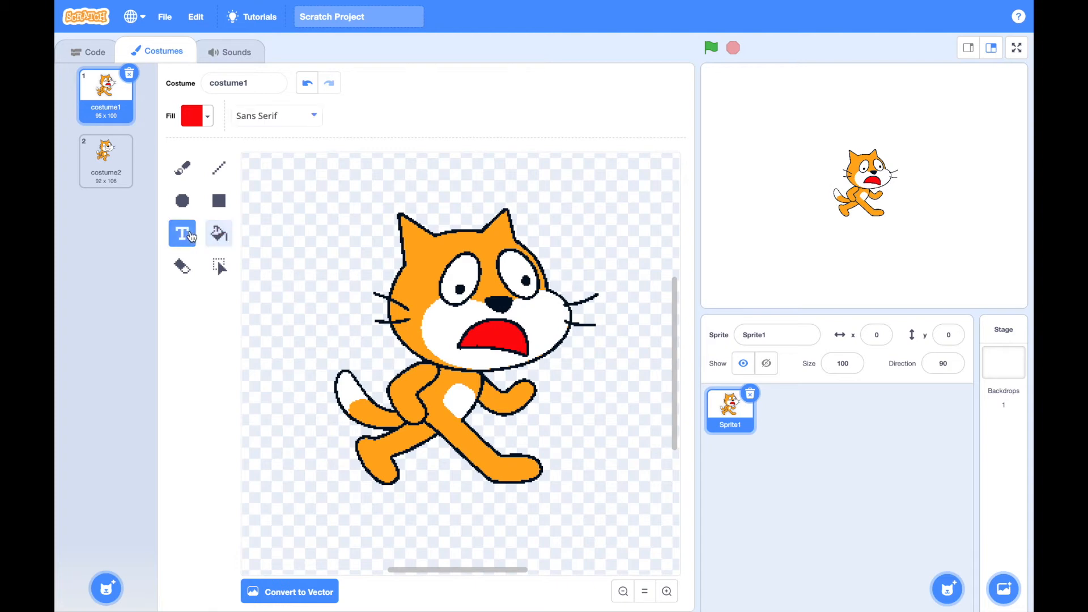
pyautogui.click(306, 84)
pyautogui.click(306, 87)
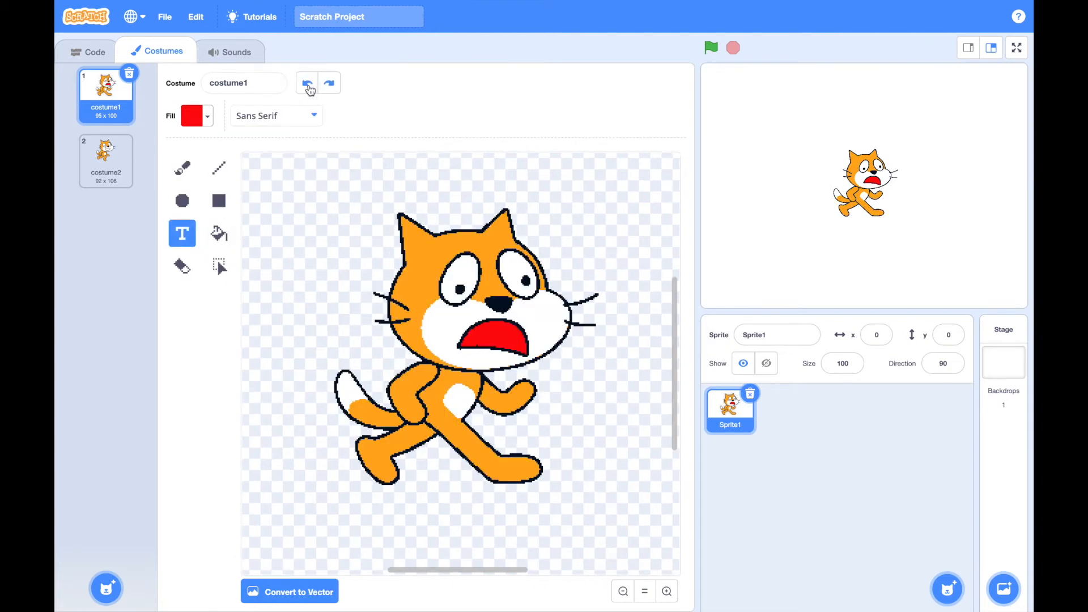
pyautogui.click(307, 88)
pyautogui.click(307, 87)
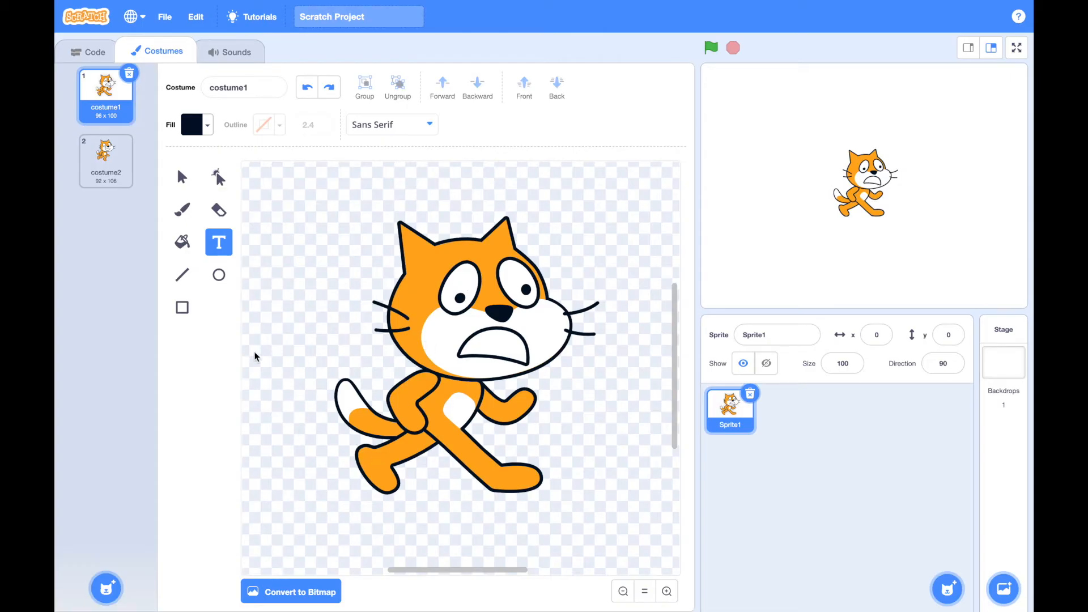
# Fill the mouth and the whites of both eyes with a vertical gradient from near-black to bright red
pyautogui.click(183, 242)
pyautogui.click(205, 125)
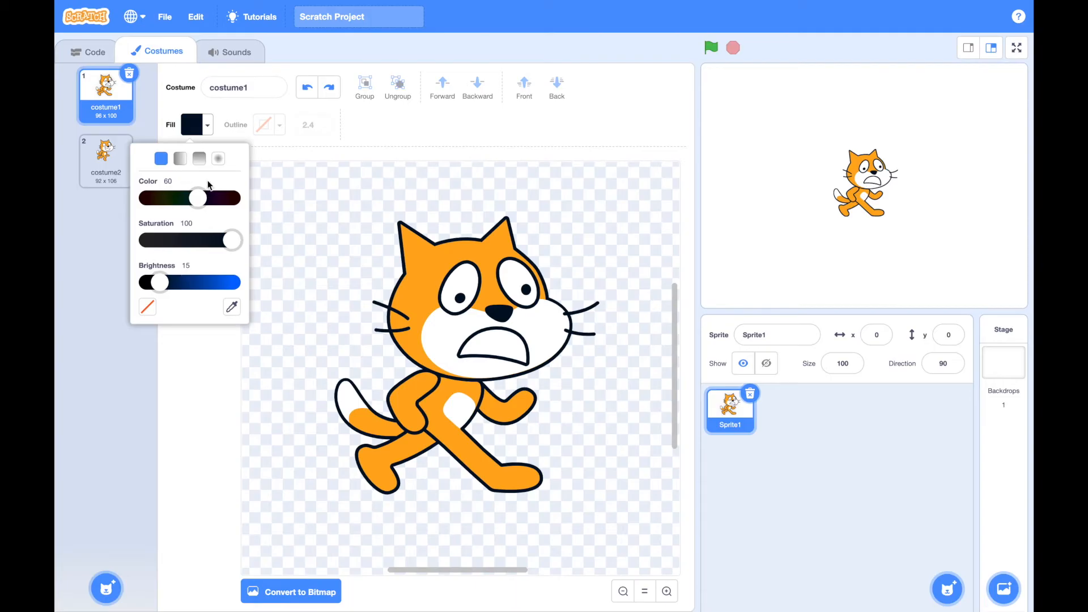
pyautogui.click(198, 160)
pyautogui.click(146, 237)
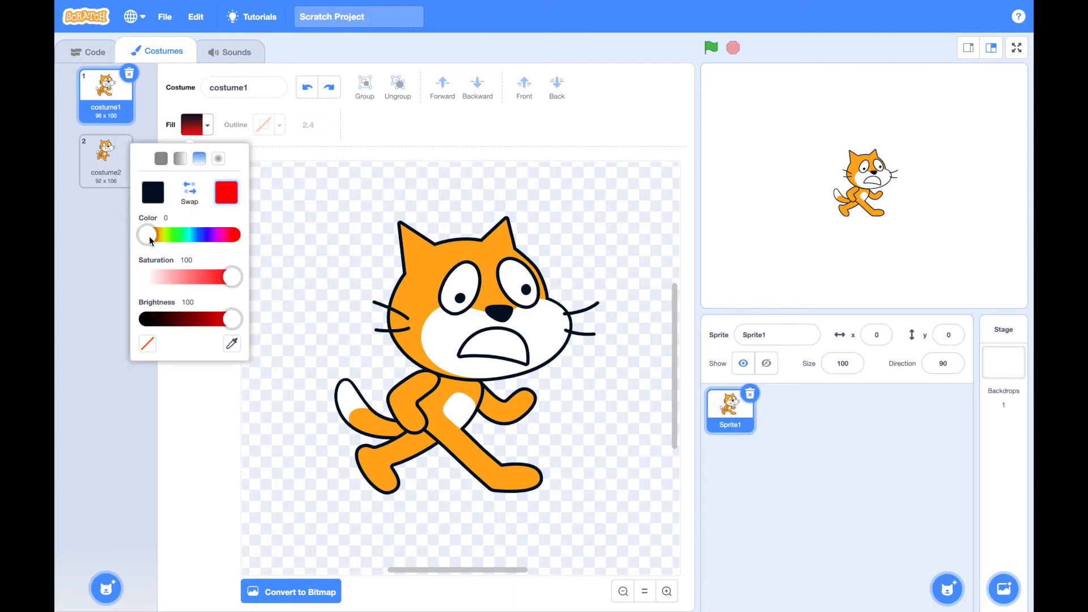
pyautogui.click(493, 346)
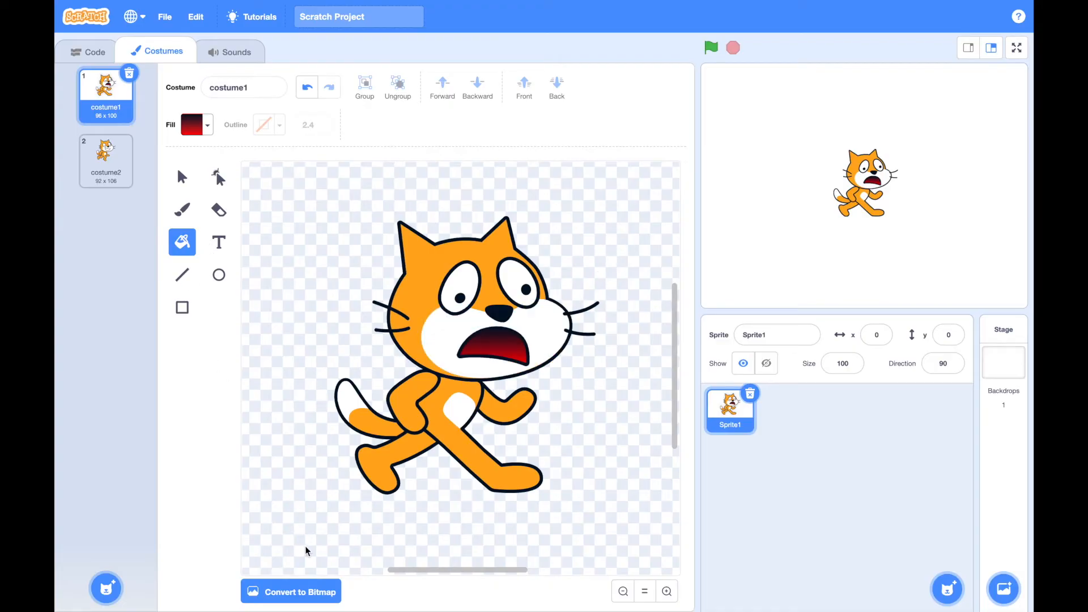
pyautogui.click(454, 298)
pyautogui.click(524, 280)
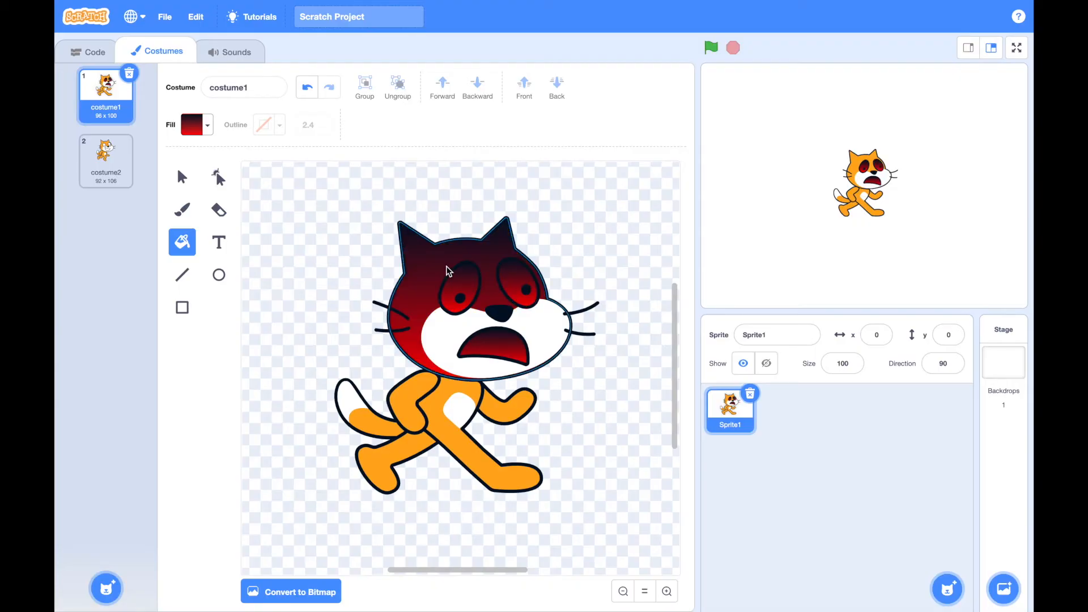
# Set the fill to a solid bright green with color 27, saturation 100 and brightness 100
pyautogui.click(209, 125)
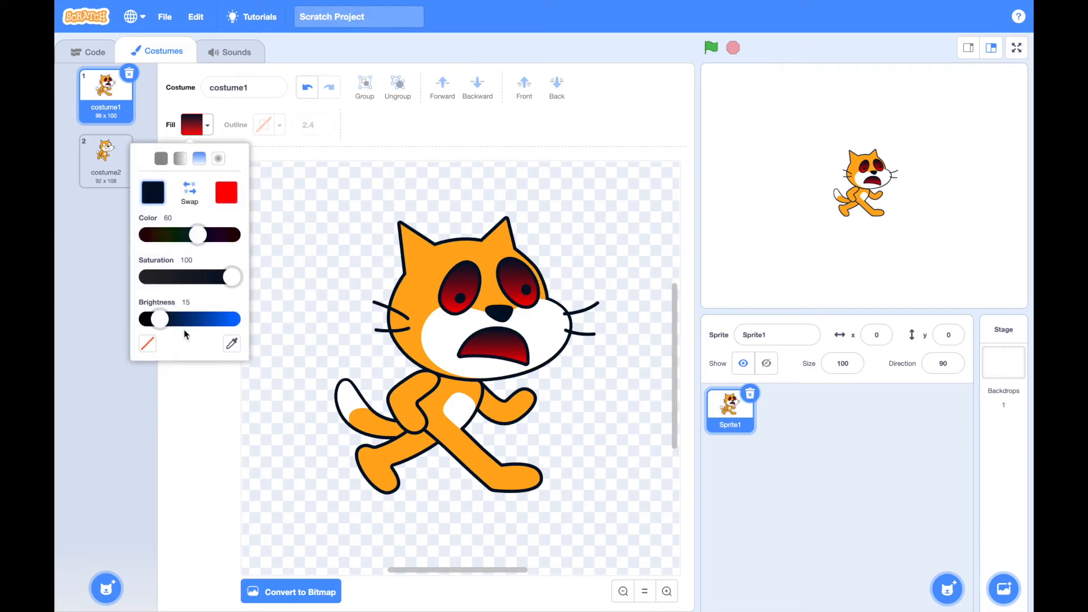
pyautogui.moveTo(162, 320); pyautogui.dragTo(180, 320)
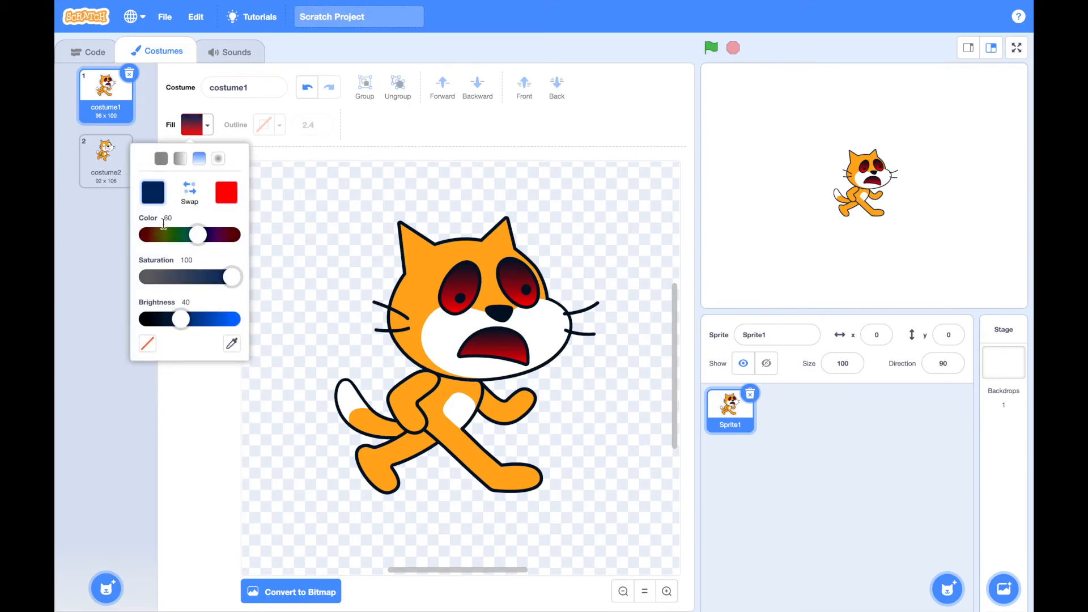
pyautogui.click(161, 158)
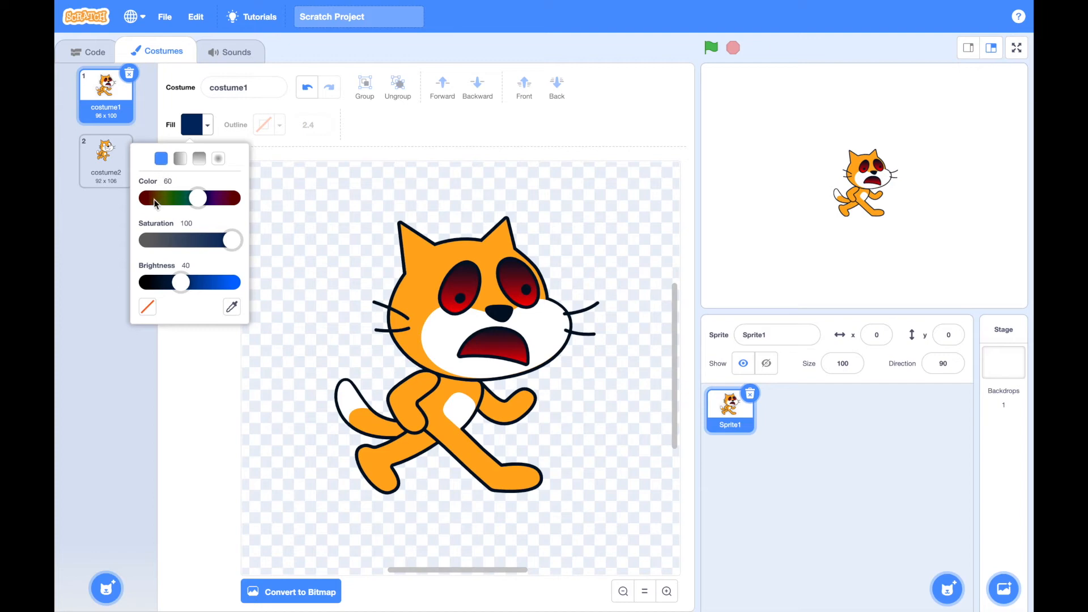
pyautogui.moveTo(197, 204); pyautogui.dragTo(147, 198)
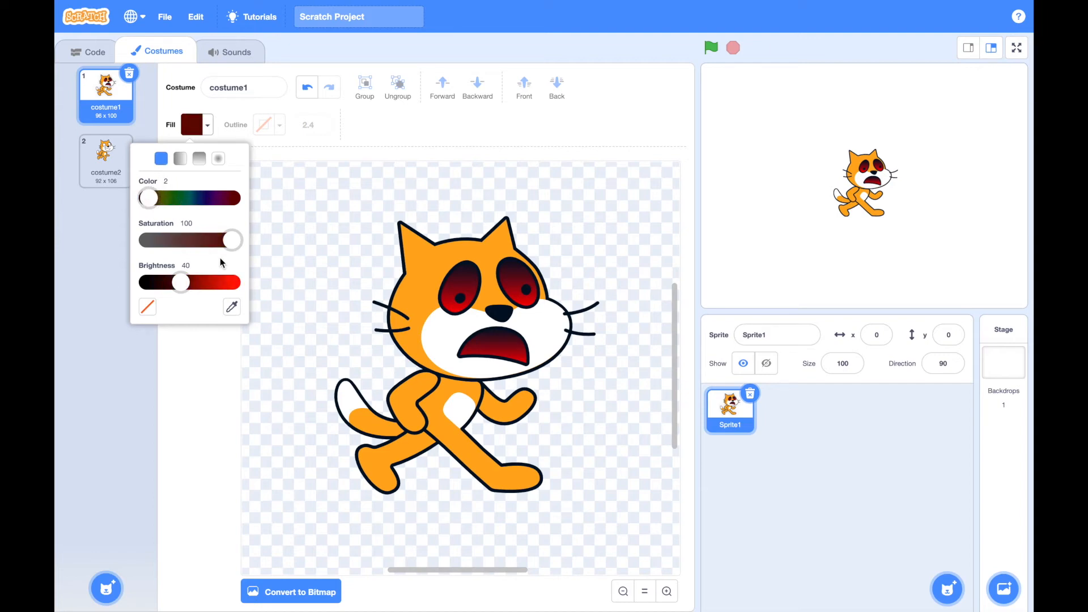
pyautogui.click(240, 284)
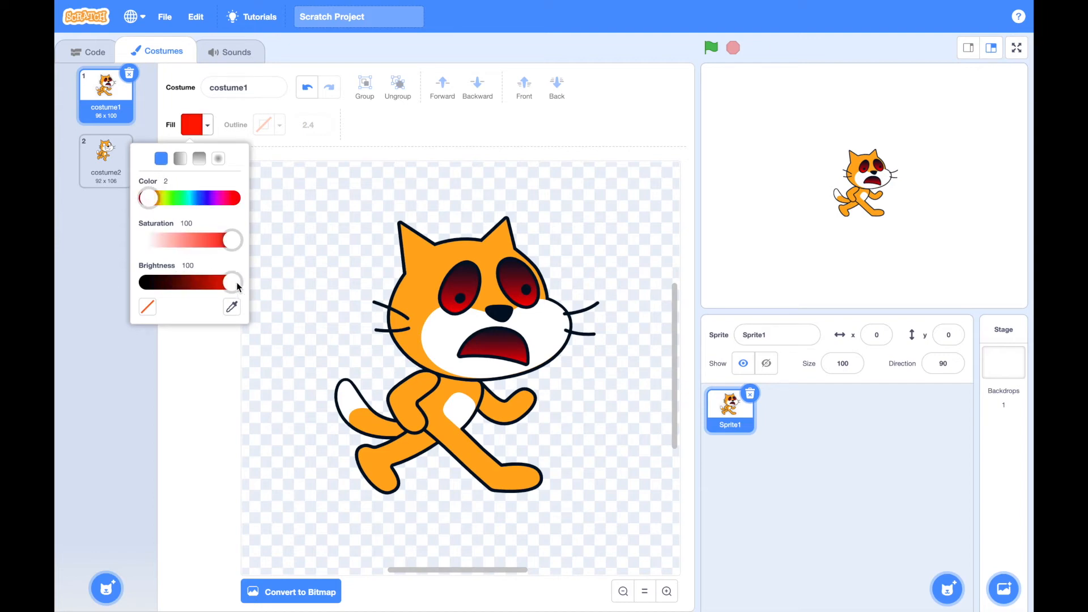
pyautogui.click(165, 197)
pyautogui.moveTo(170, 198); pyautogui.dragTo(172, 198)
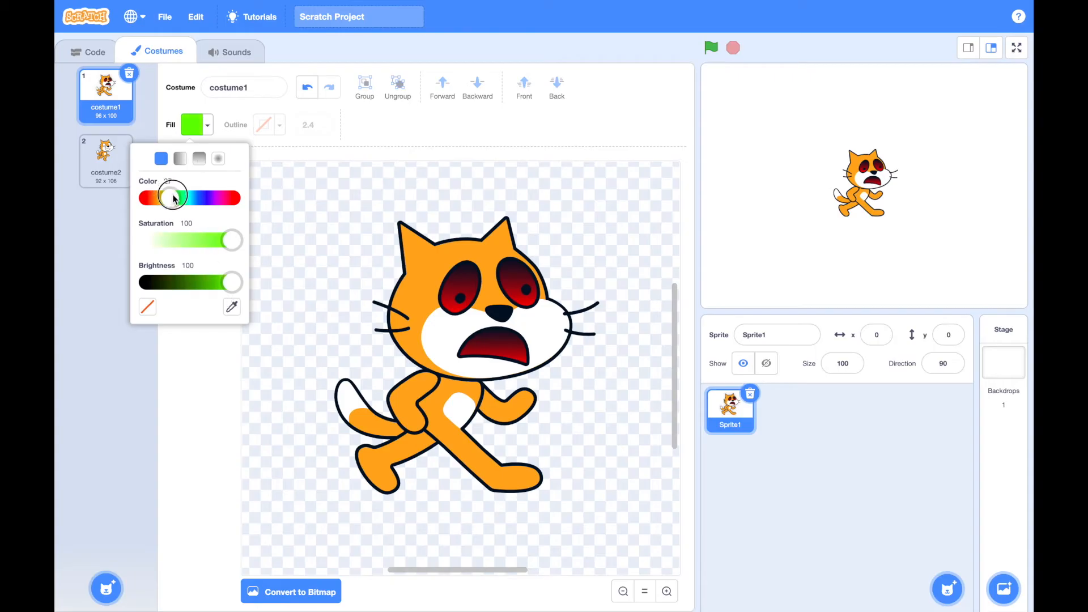
# Fill the orange areas of the cat's head, arms, body, legs and tail with the solid green
pyautogui.click(296, 198)
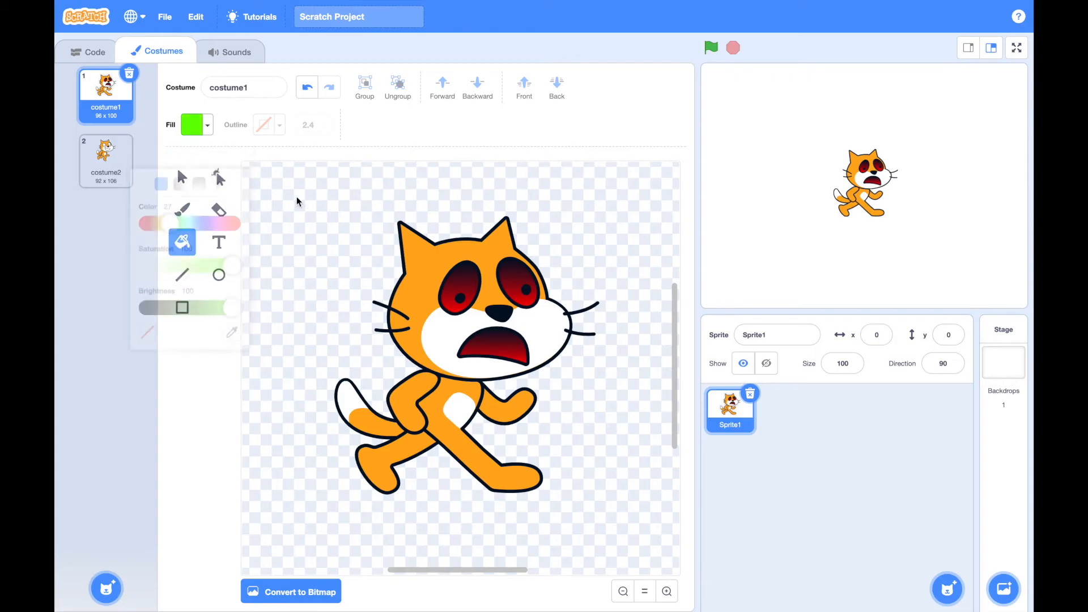
pyautogui.click(414, 251)
pyautogui.click(416, 399)
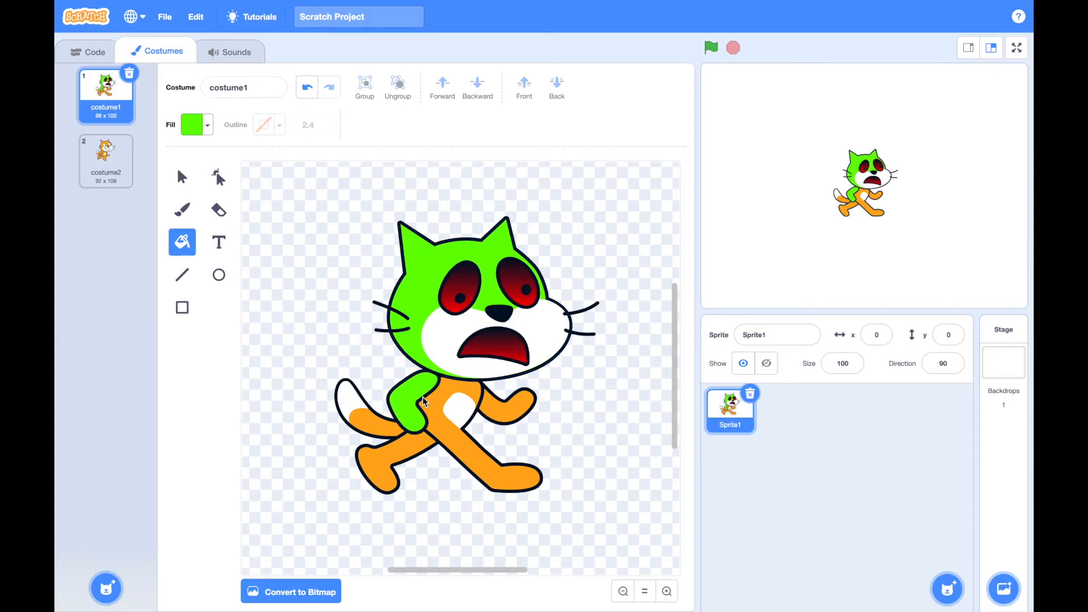
pyautogui.click(438, 417)
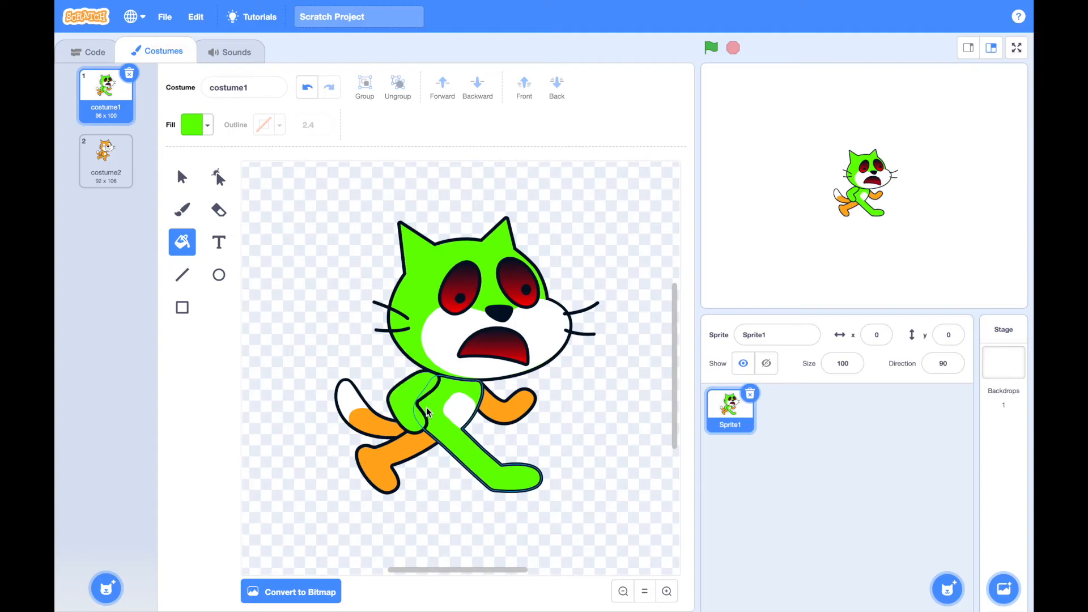
pyautogui.click(512, 403)
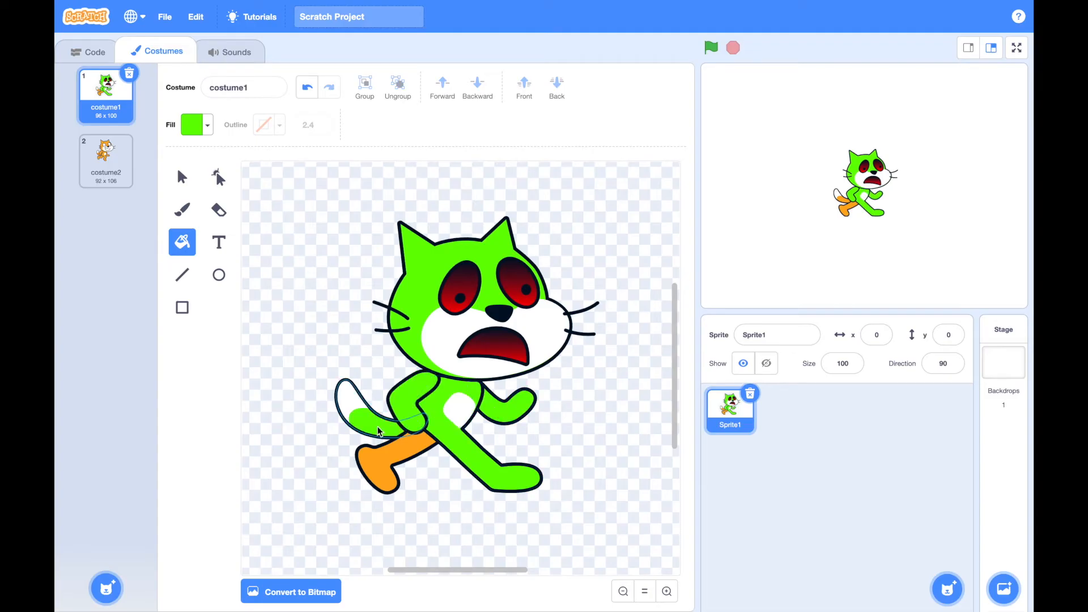
pyautogui.click(379, 462)
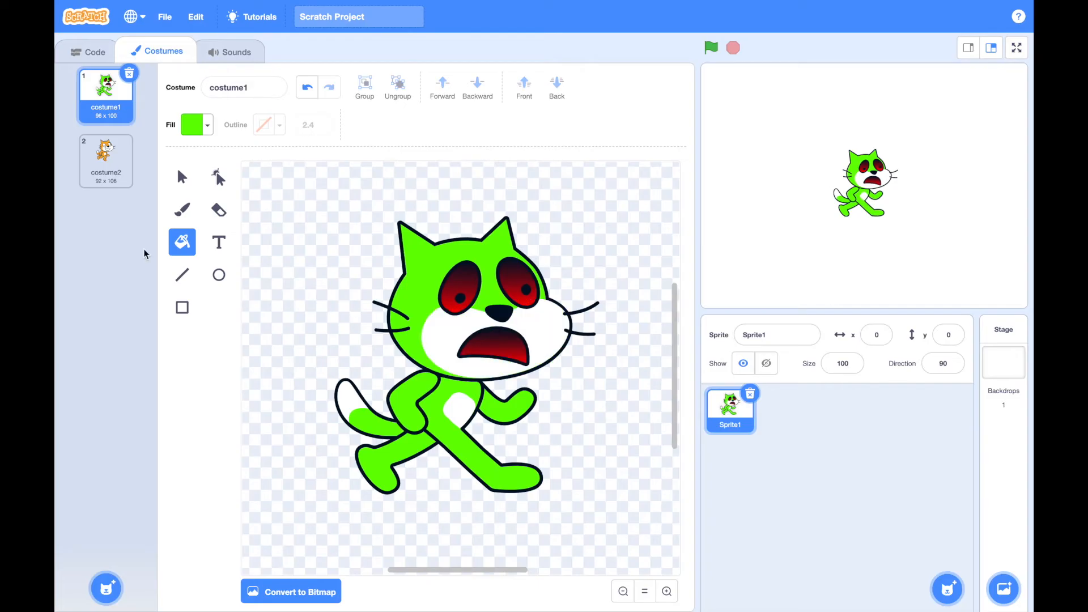
# Change the fill to solid blue and fill the cat's white muzzle, tail tip and belly patch with it
pyautogui.click(208, 127)
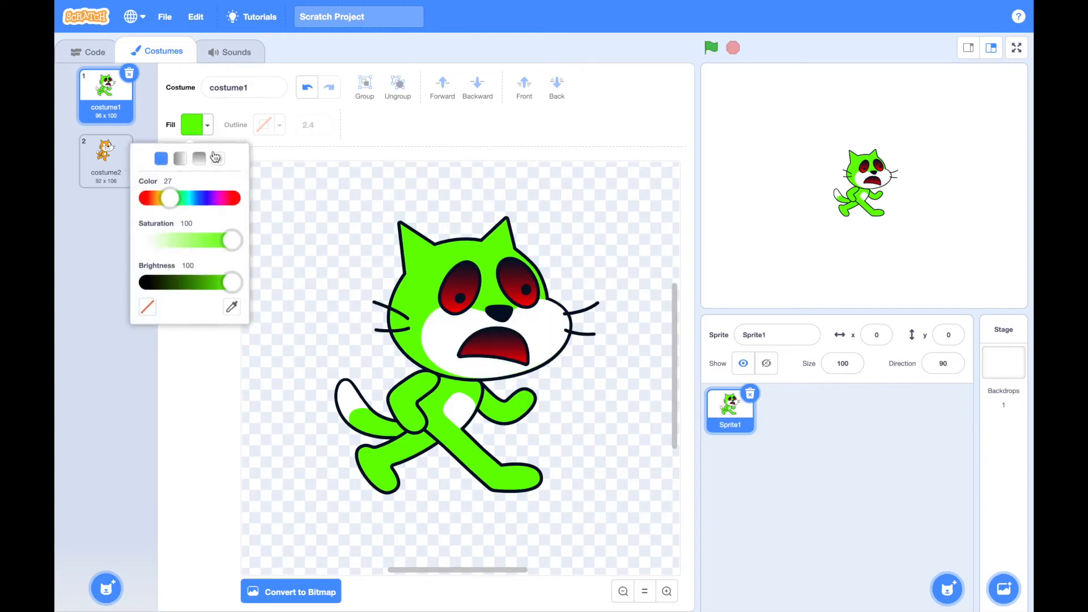
pyautogui.click(202, 200)
pyautogui.click(450, 341)
pyautogui.click(346, 399)
pyautogui.click(458, 409)
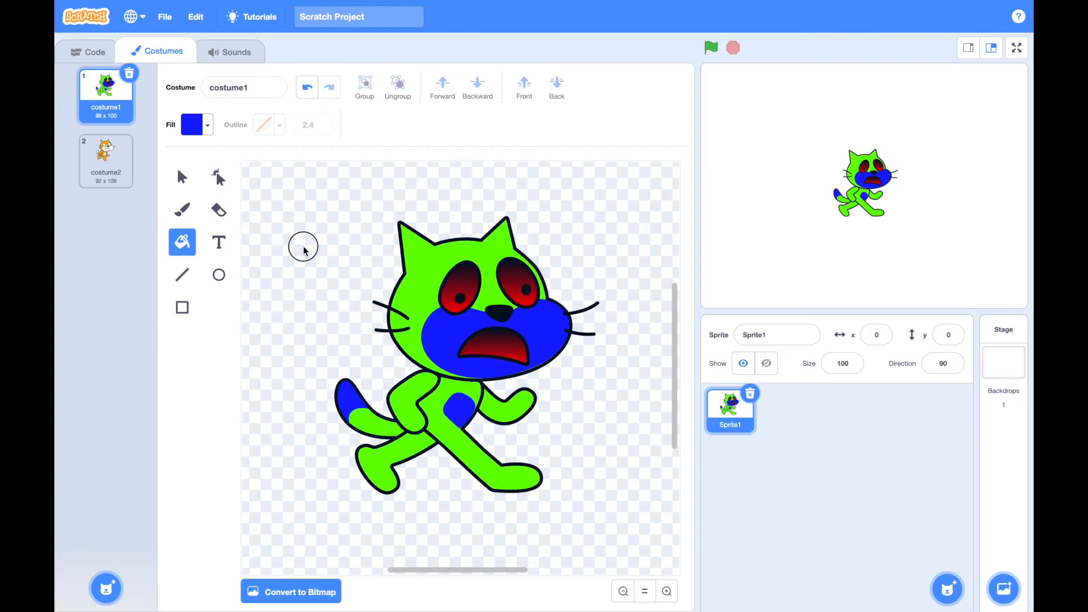
# Fill the cat's green arms, body, legs, tail and head with the same solid blue
pyautogui.click(411, 303)
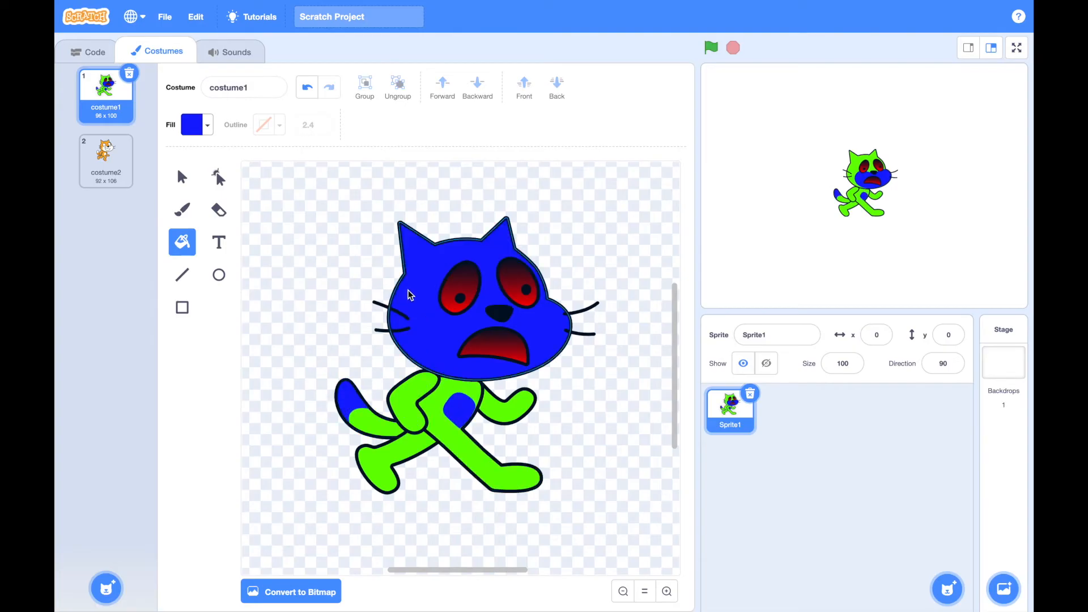
pyautogui.hotkey('ctrl', 'z')
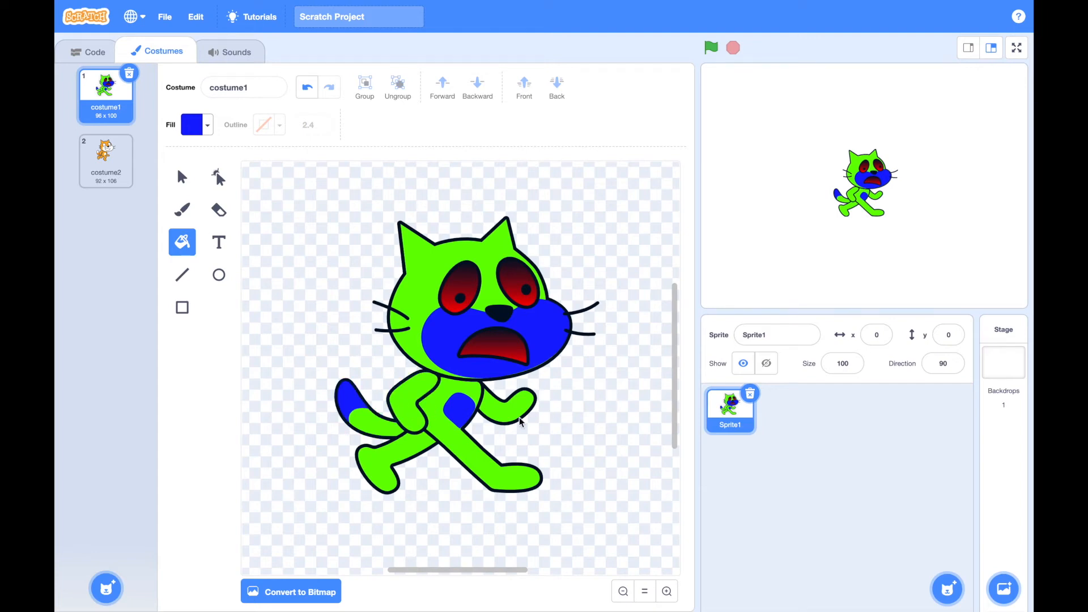
pyautogui.click(502, 417)
pyautogui.click(444, 391)
pyautogui.click(419, 395)
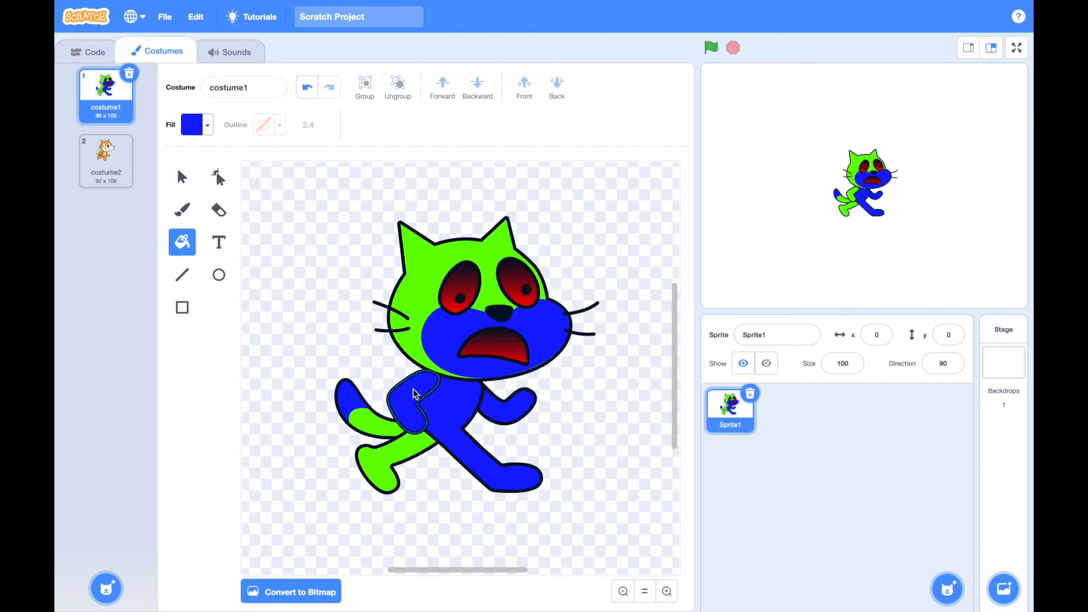
pyautogui.click(399, 439)
pyautogui.click(368, 419)
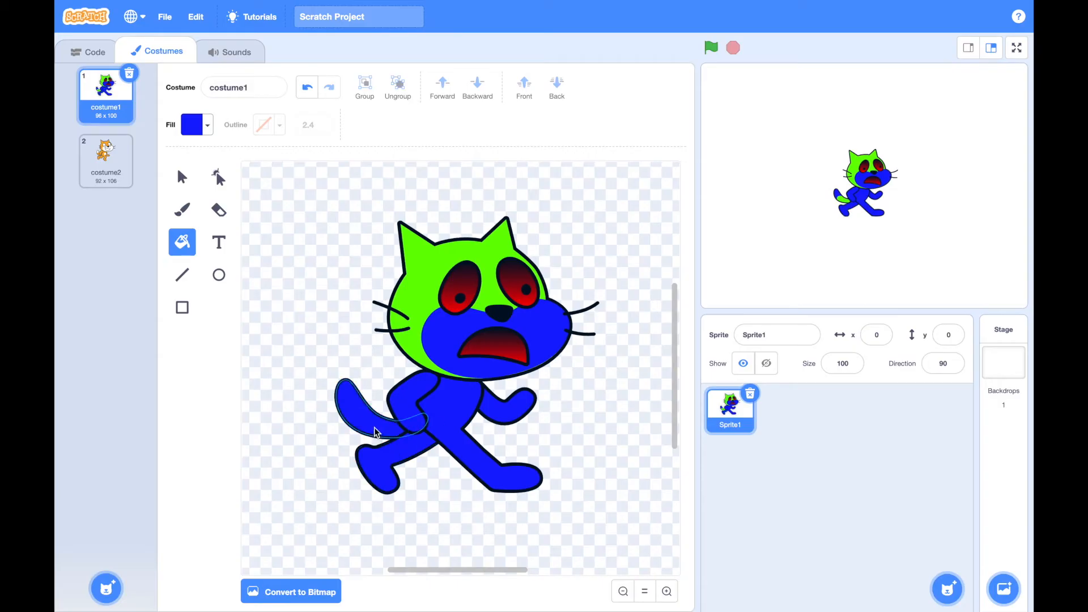
pyautogui.click(426, 281)
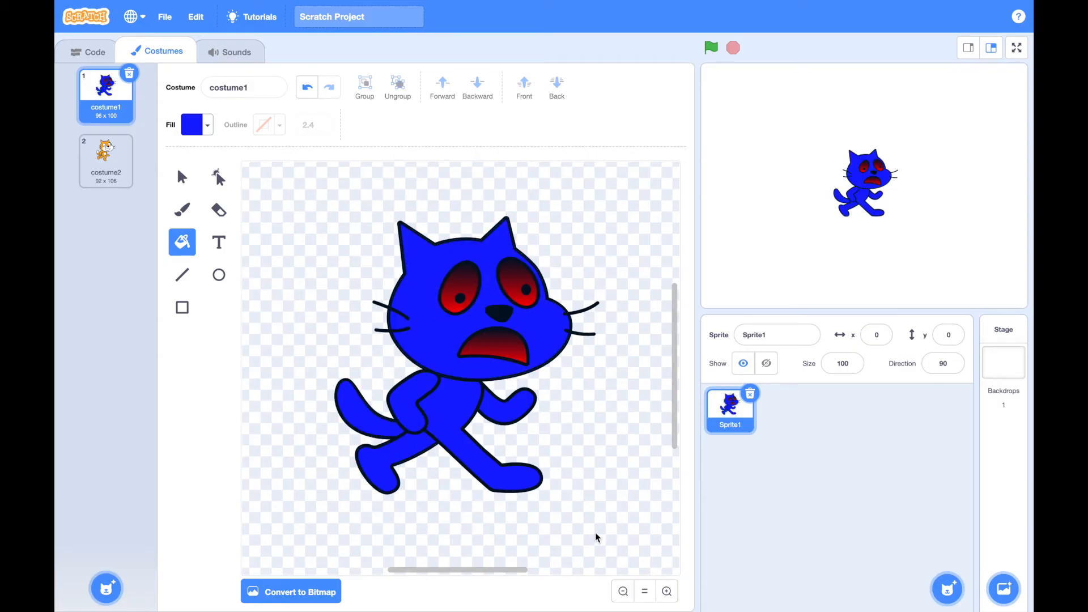
# Undo the blue and green fills and the eye gradients, back to the orange cat with only its mouth filled
pyautogui.click(309, 89)
pyautogui.click(309, 89)
pyautogui.click(309, 89)
pyautogui.click(309, 89)
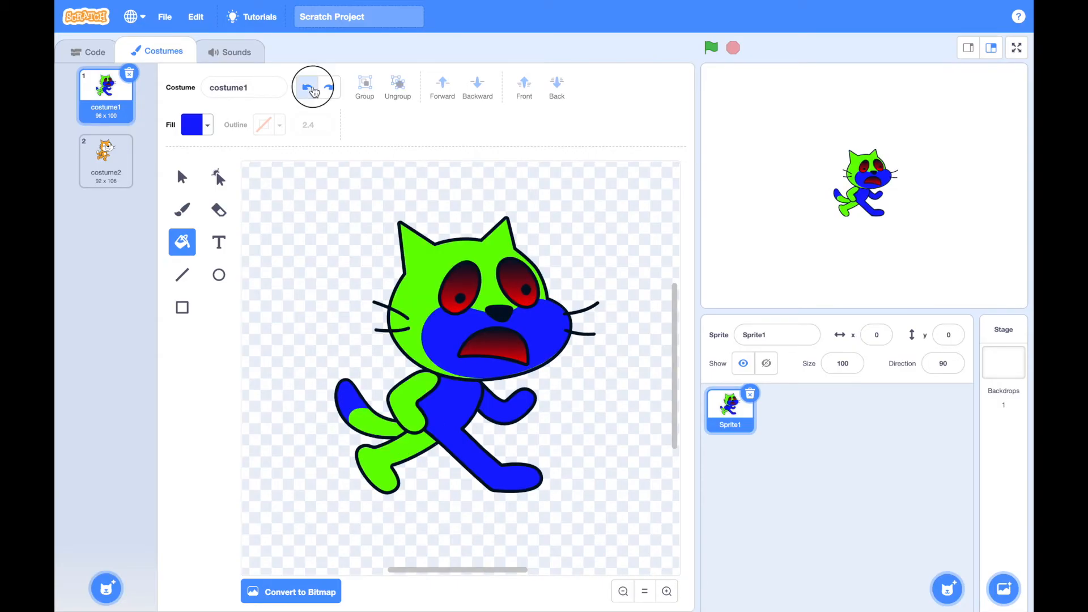
pyautogui.click(310, 89)
pyautogui.click(311, 89)
pyautogui.click(311, 89)
pyautogui.click(311, 89)
pyautogui.click(310, 90)
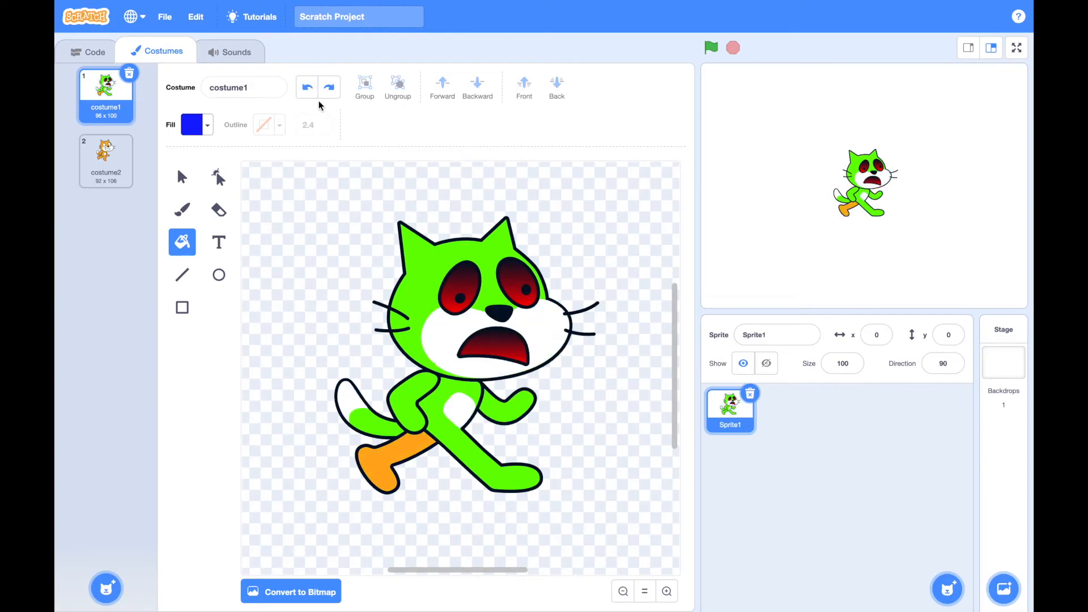
pyautogui.click(310, 90)
pyautogui.click(310, 89)
pyautogui.click(311, 89)
pyautogui.click(311, 90)
pyautogui.click(311, 90)
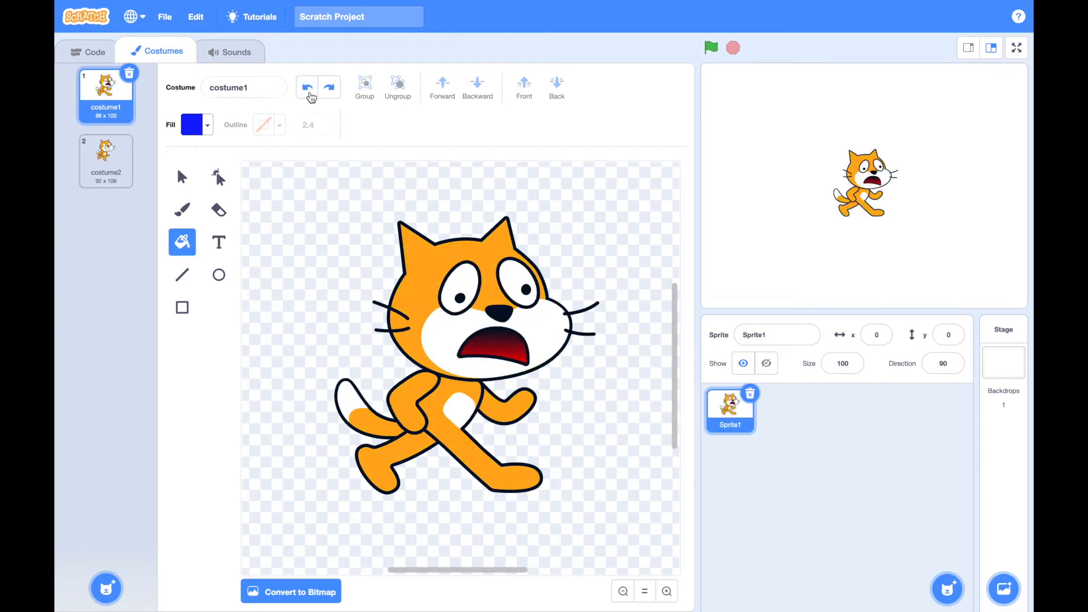
# Rename the cat sprite as Sprite 2
pyautogui.click(740, 431)
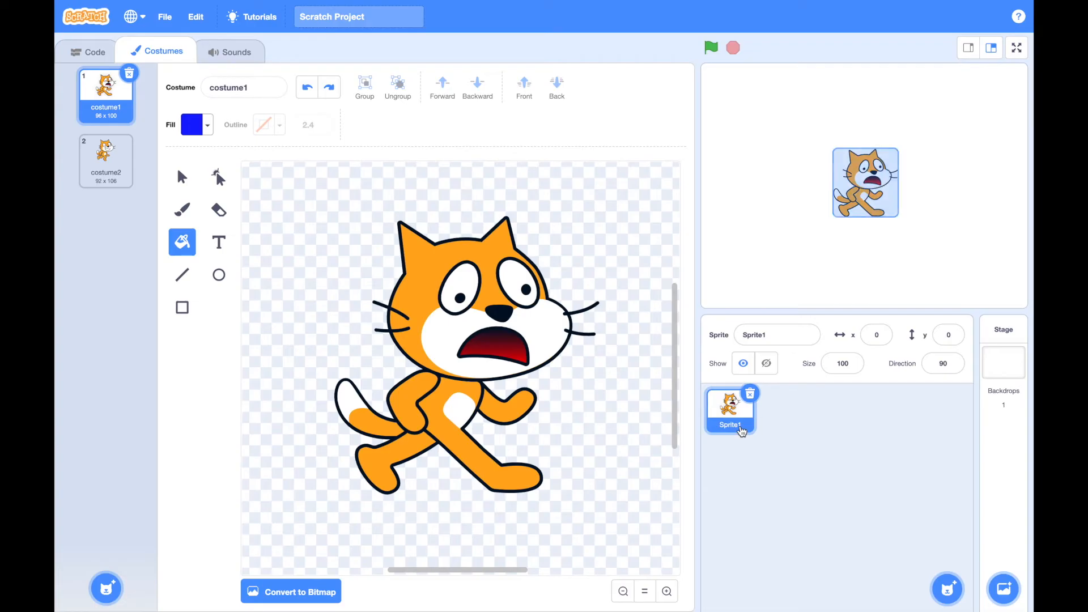
pyautogui.rightClick(746, 427)
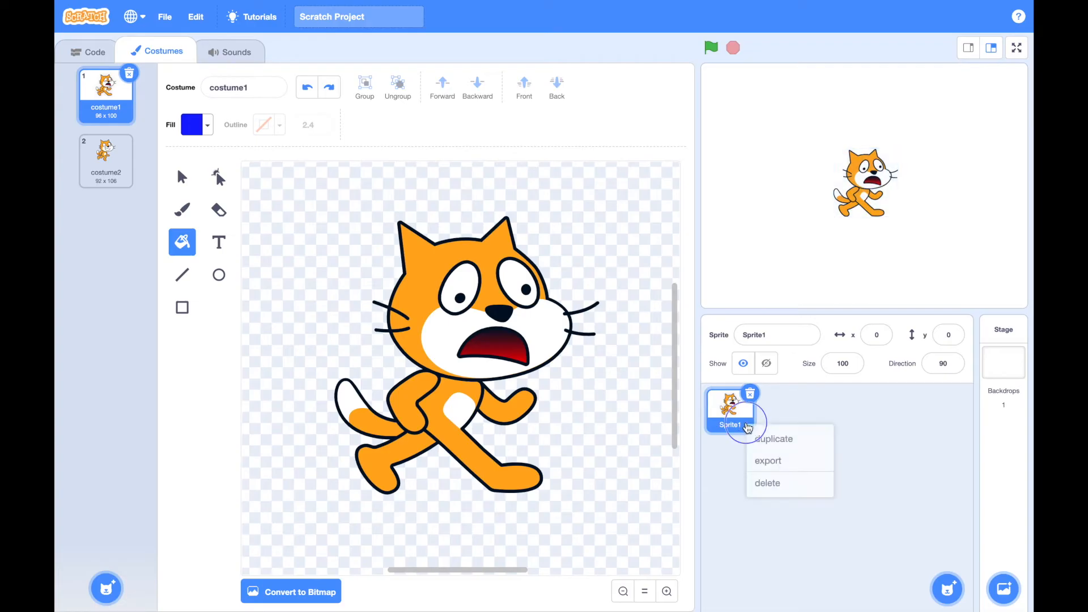
pyautogui.click(773, 338)
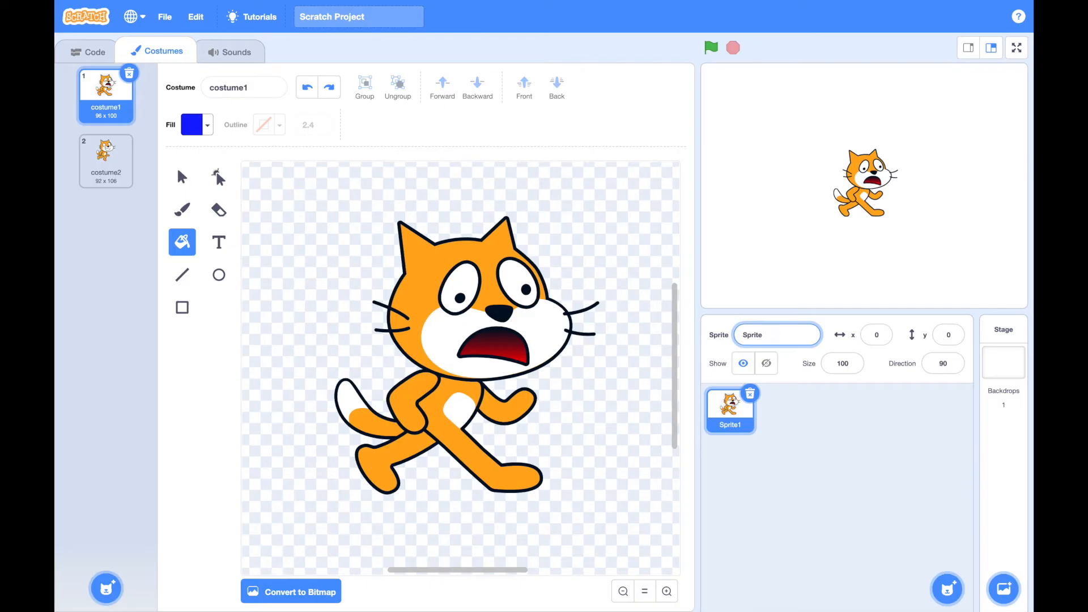
pyautogui.press('Return')
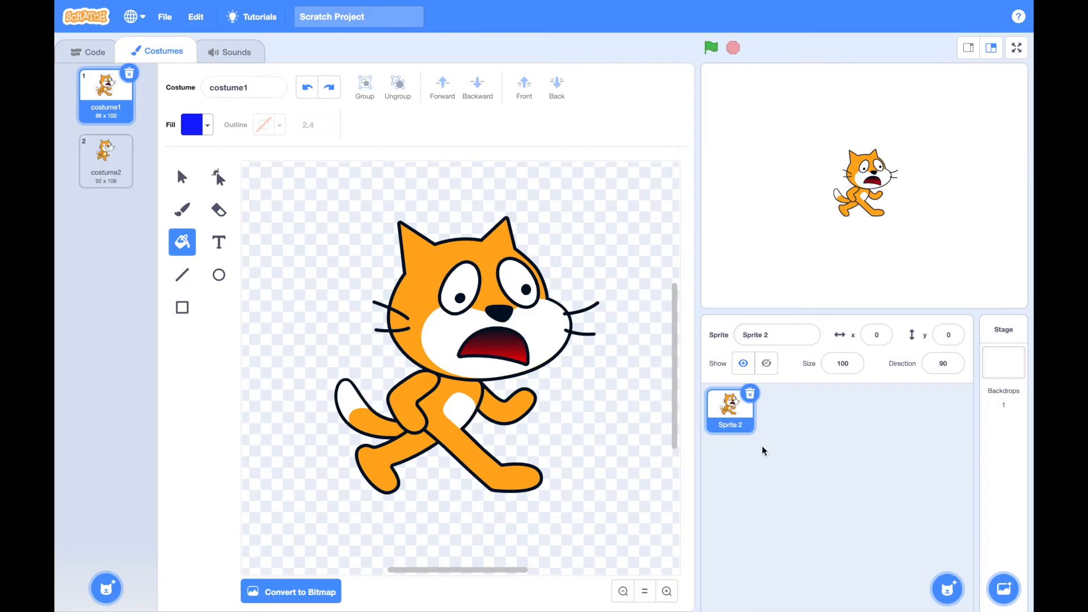
# Duplicate the cat sprite and fill the mouth in the copy's costume1 with solid blue
pyautogui.click(746, 417)
pyautogui.rightClick(746, 418)
pyautogui.click(759, 436)
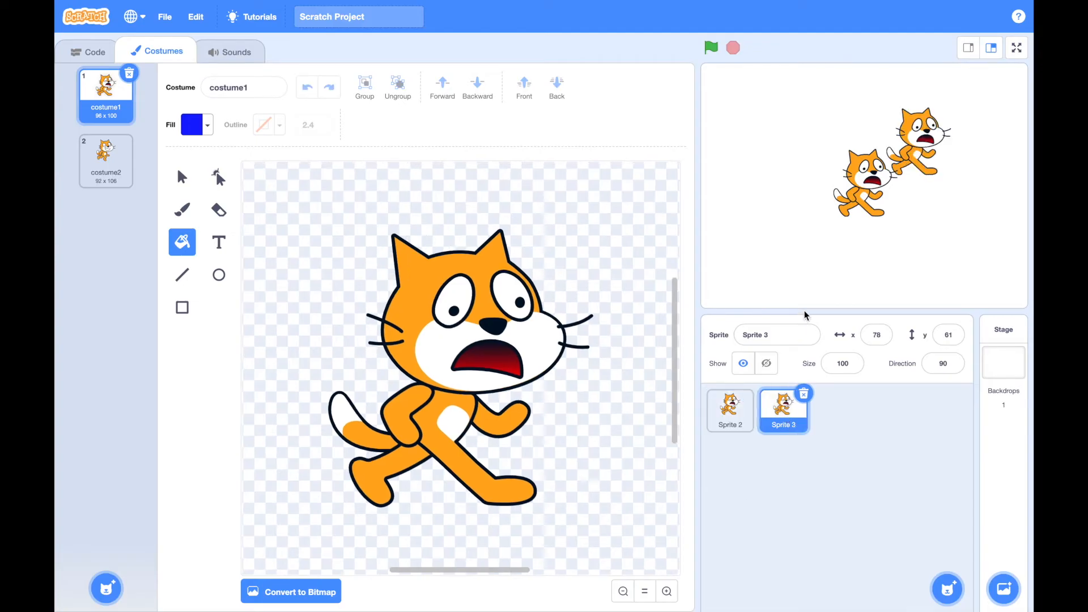
pyautogui.click(498, 366)
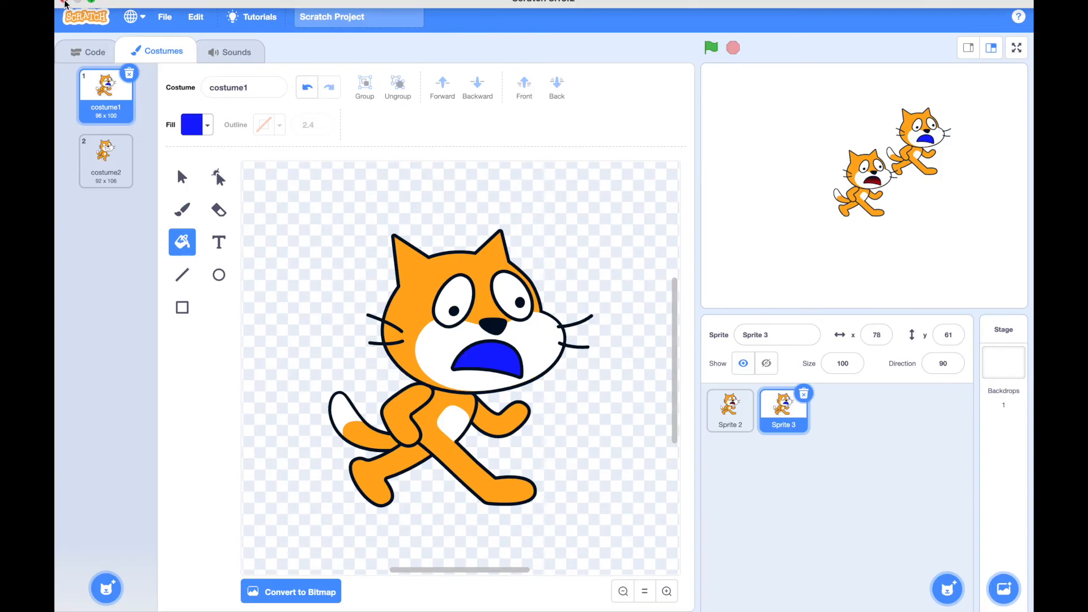
# Place a "switch costume to costume2" block in the duplicated sprite's script area
pyautogui.click(86, 52)
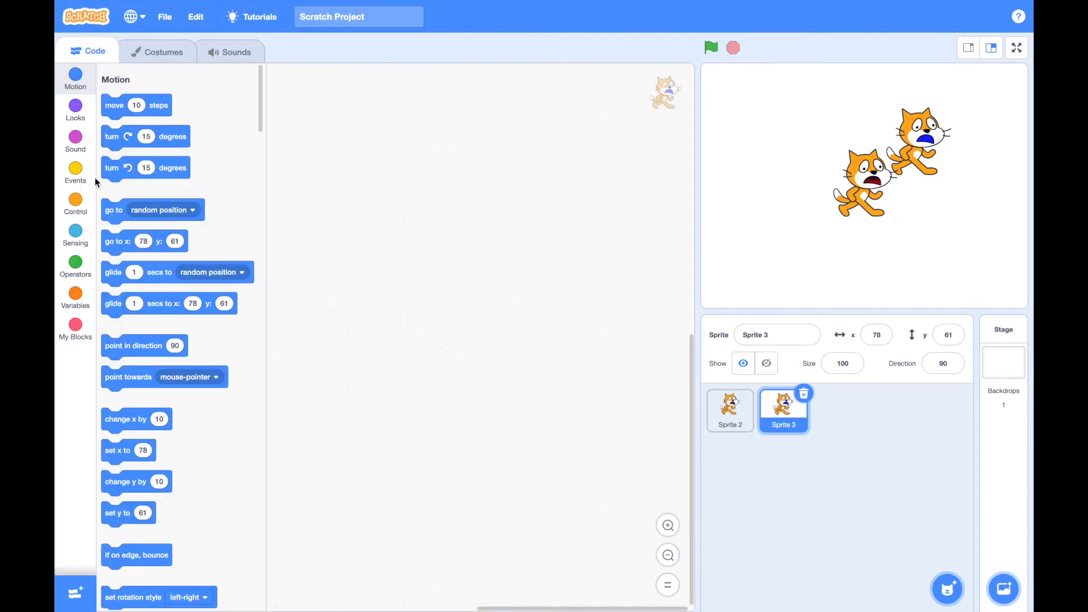
pyautogui.scroll(-5, 170, 238)
pyautogui.scroll(-7, 172, 237)
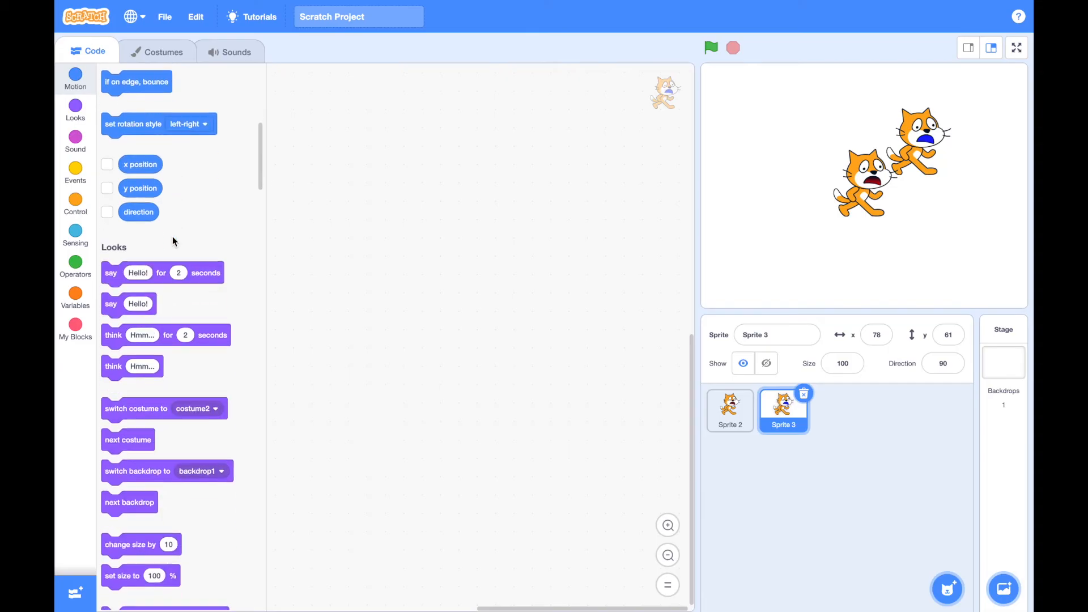
pyautogui.moveTo(164, 346); pyautogui.dragTo(458, 229)
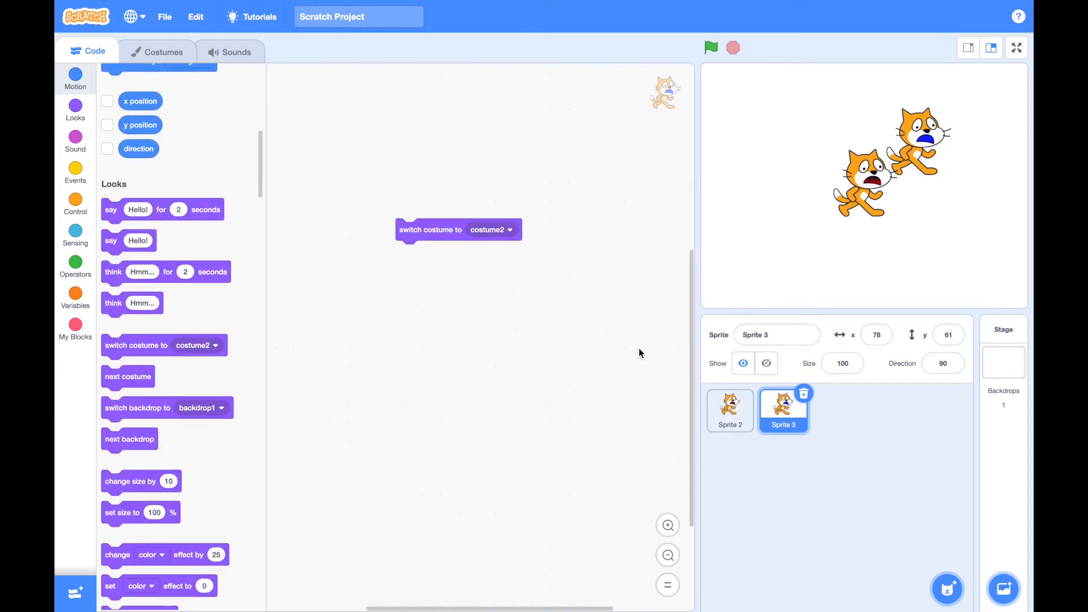
# Switch between costume1 and costume2 of the duplicated sprite, and delete Sprite 3
pyautogui.click(161, 53)
pyautogui.click(120, 159)
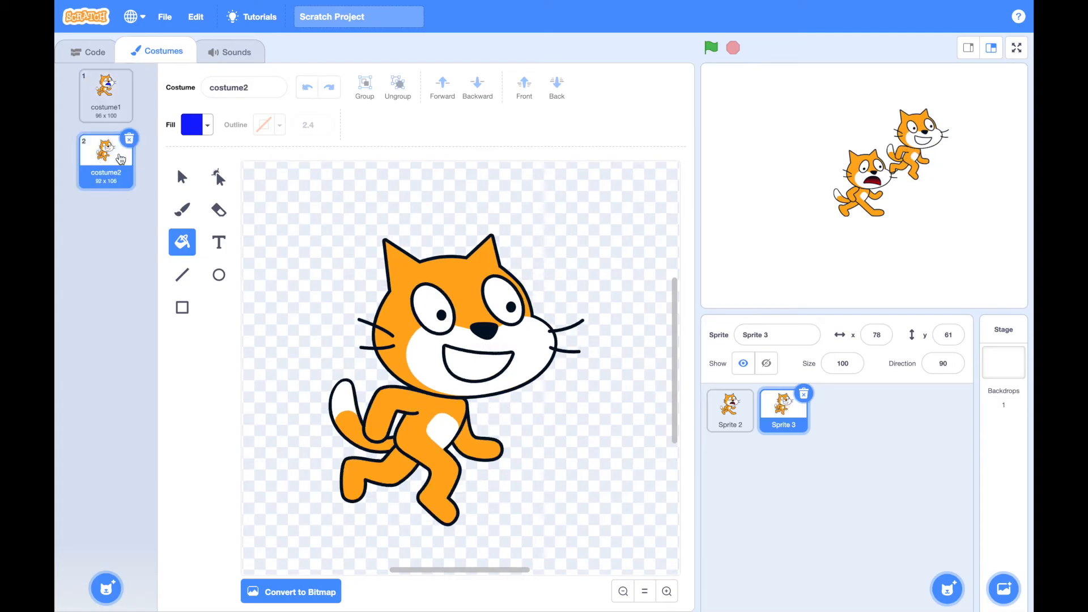
pyautogui.click(107, 105)
pyautogui.click(109, 160)
pyautogui.click(803, 394)
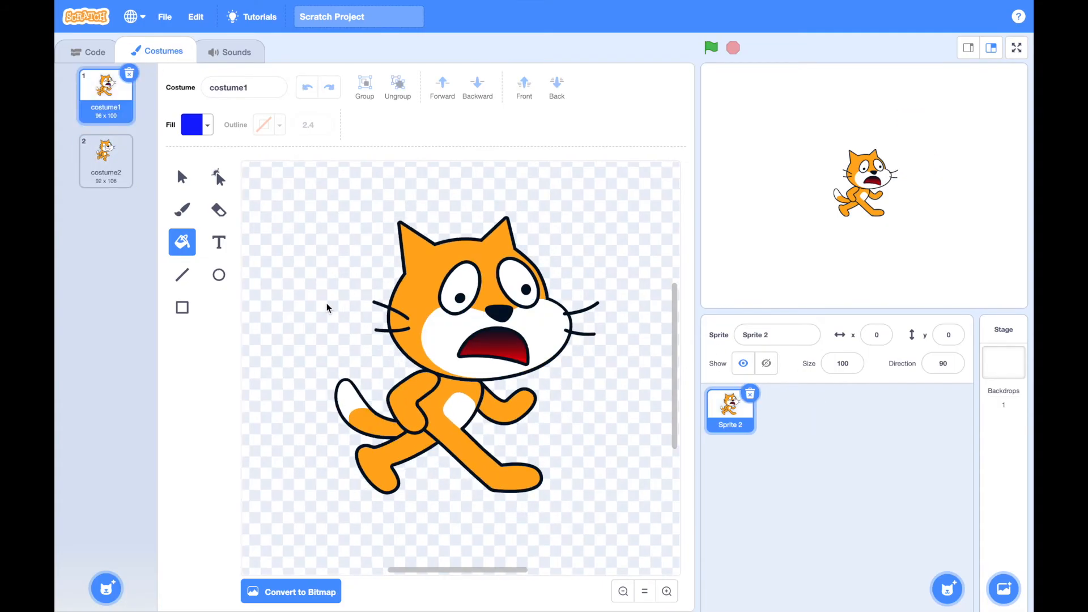
# Try a solid blue fill on the smiling mouth in costume2, undo it and return to costume1
pyautogui.click(108, 160)
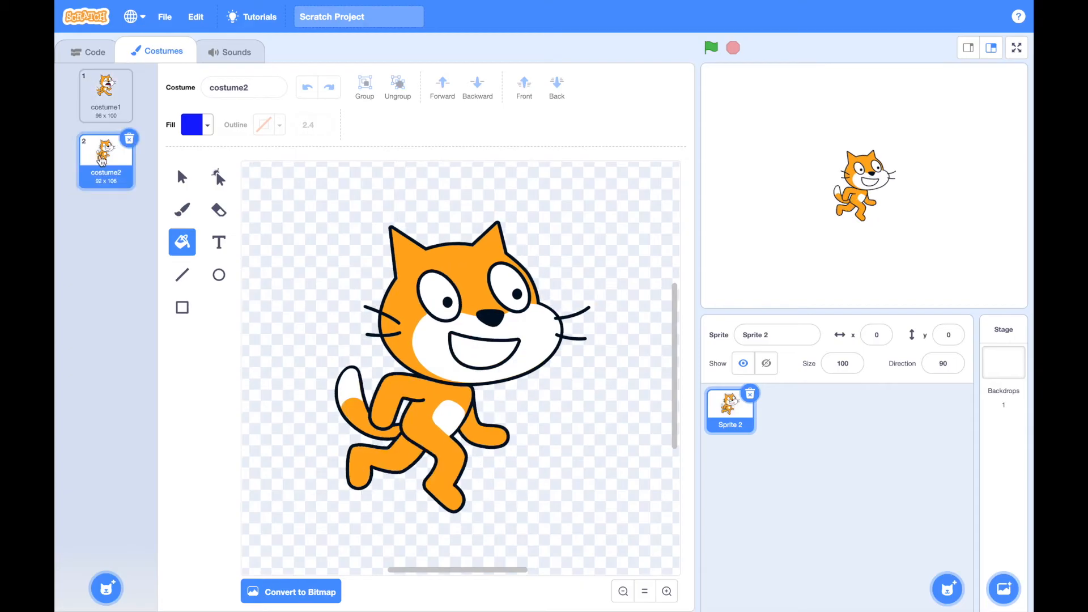
pyautogui.click(468, 356)
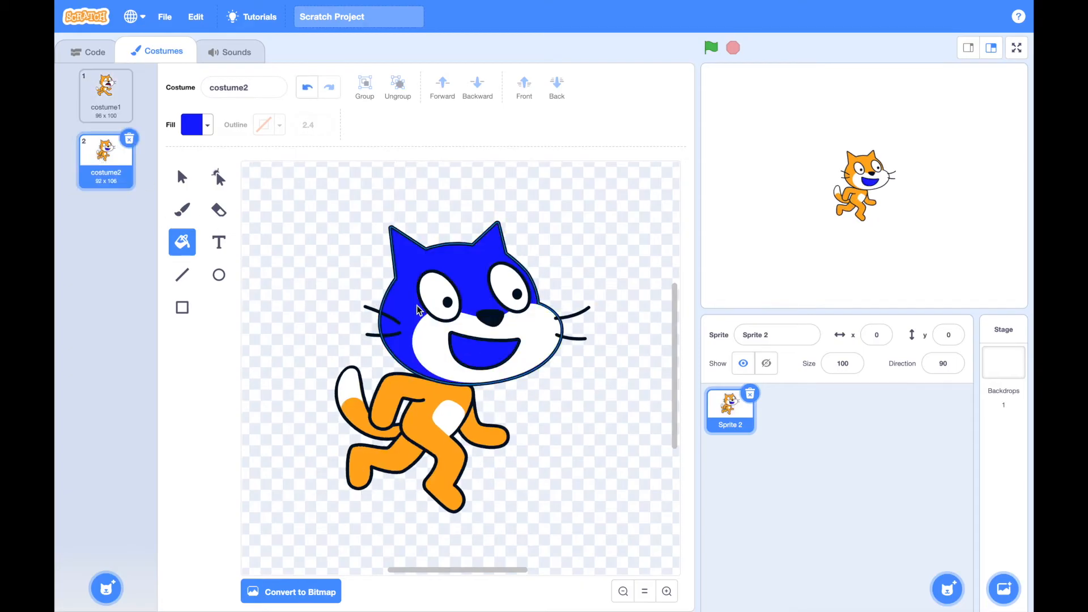
pyautogui.click(181, 178)
pyautogui.click(308, 89)
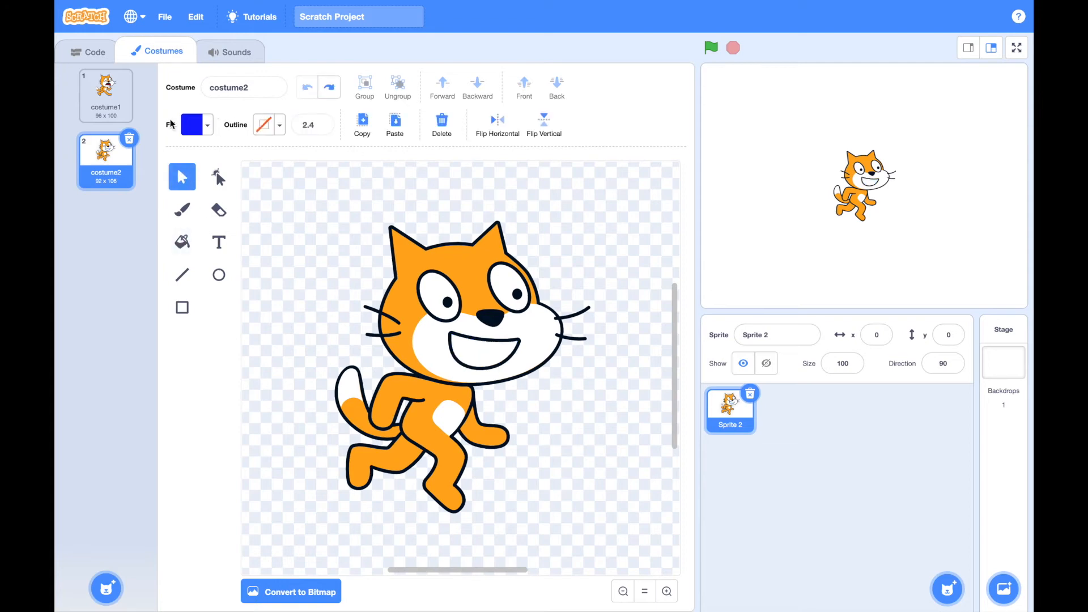
pyautogui.click(106, 94)
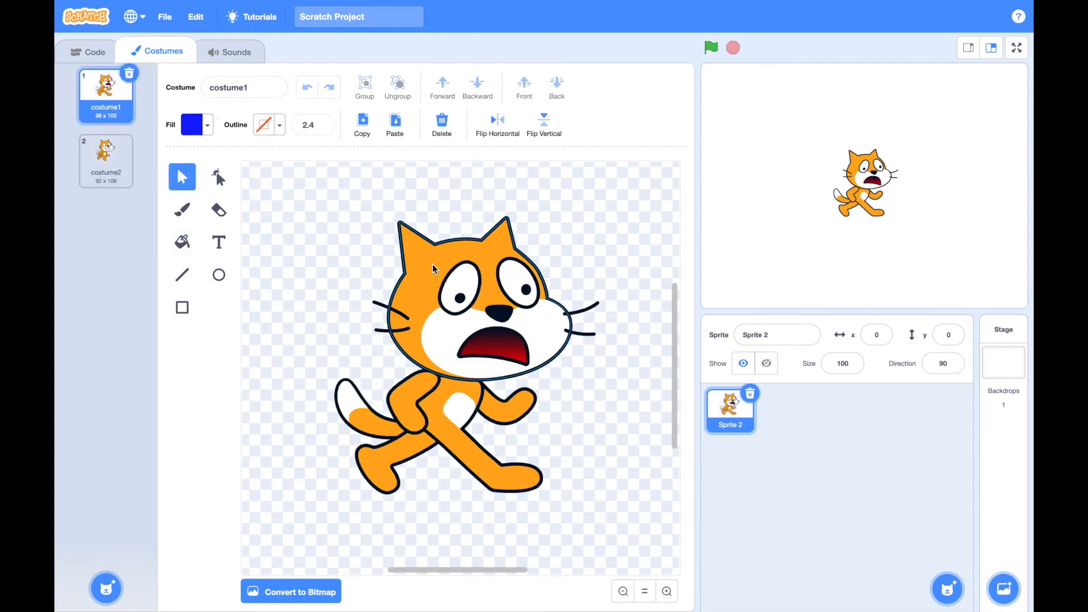
# Switch between costume1 and costume2 of the cat, duplicate costume2, and select the cat's head in the copy
pyautogui.click(105, 159)
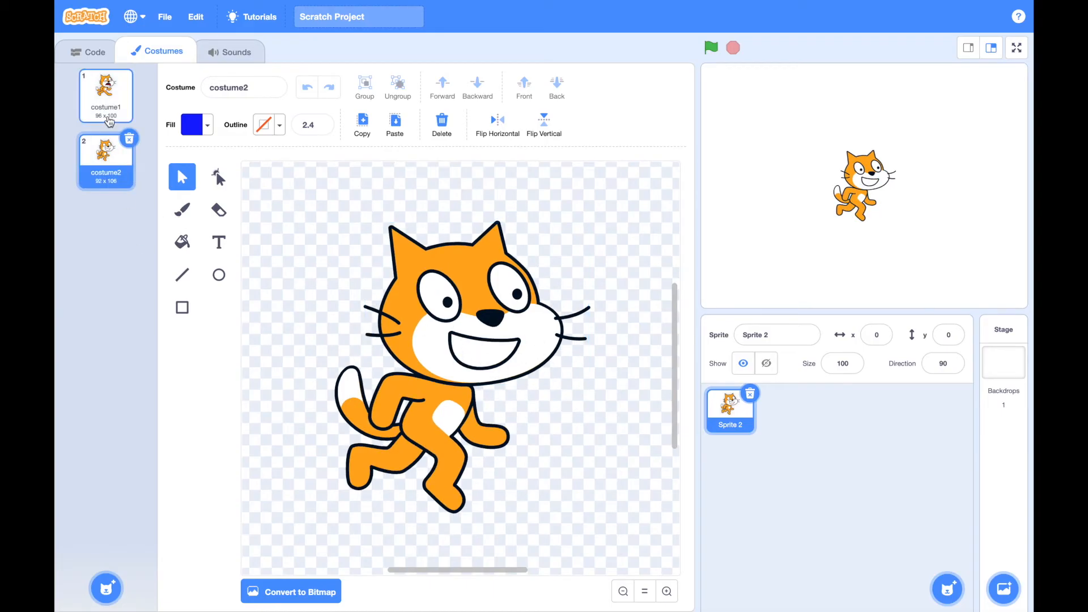
pyautogui.click(105, 93)
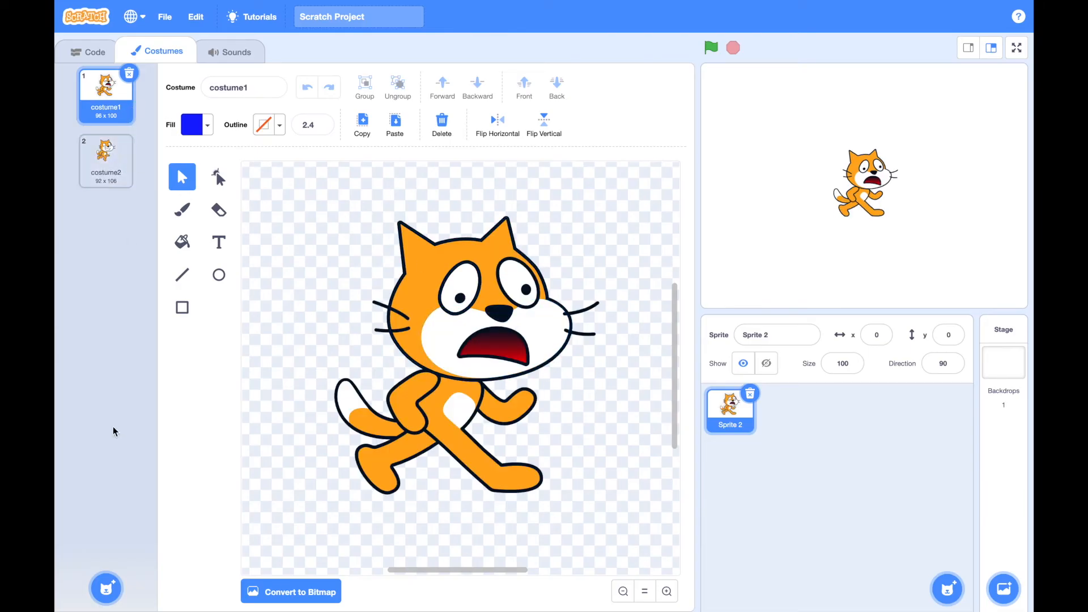
pyautogui.click(108, 165)
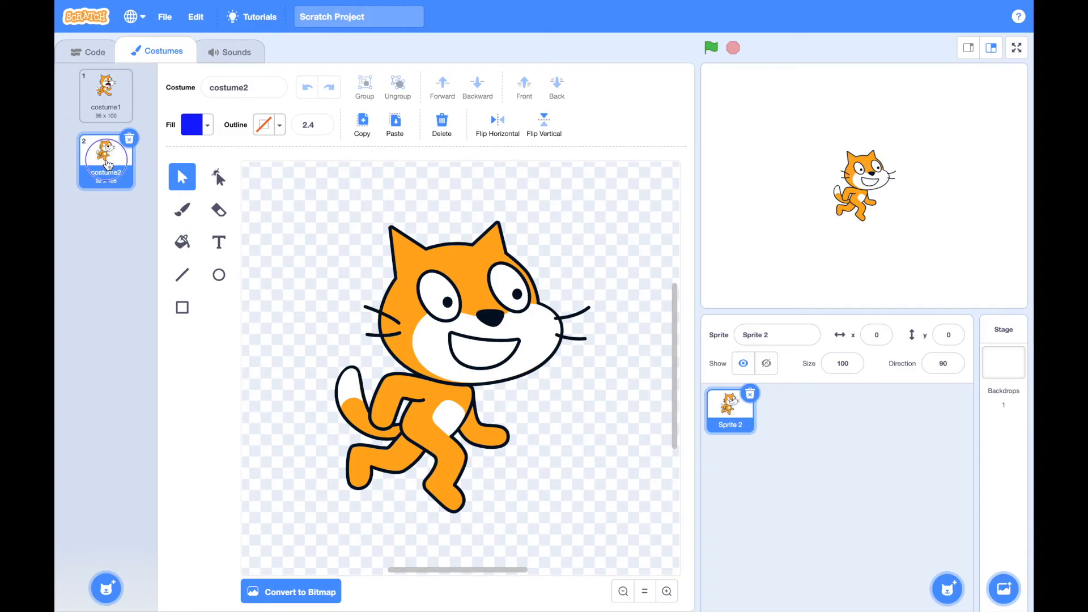
pyautogui.rightClick(107, 164)
pyautogui.click(128, 176)
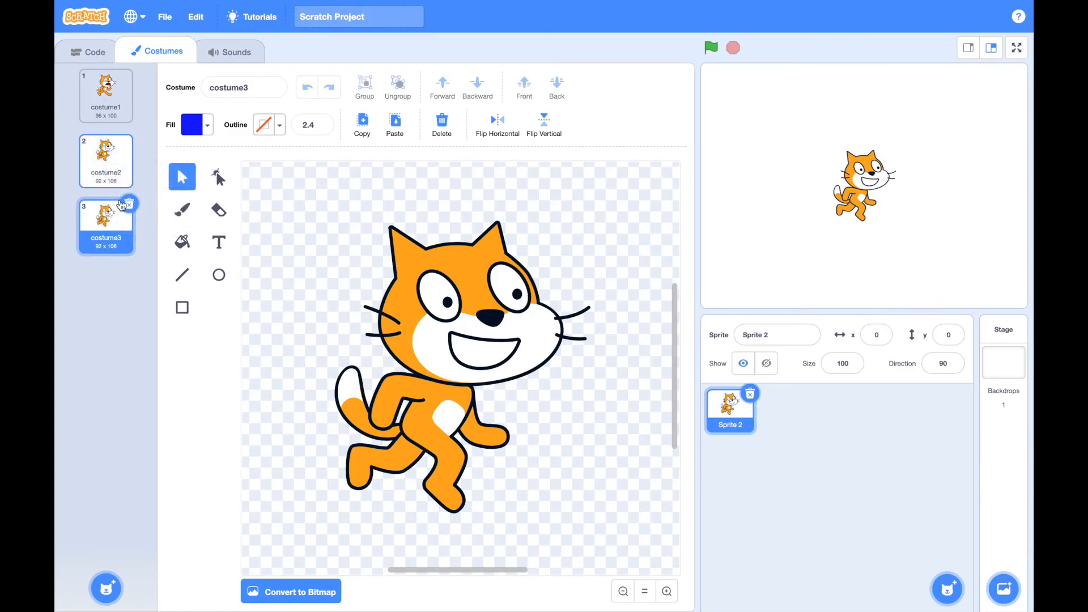
pyautogui.click(463, 339)
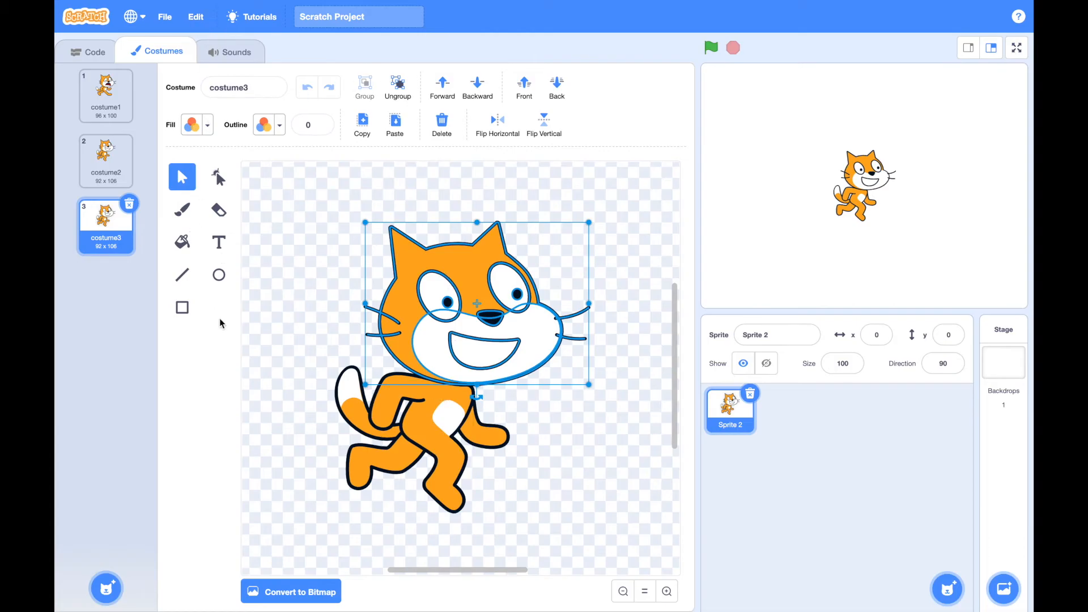
# Place a "switch costume to" block in the cat's script area and set its costume to costume2, trying costume1 first
pyautogui.click(106, 54)
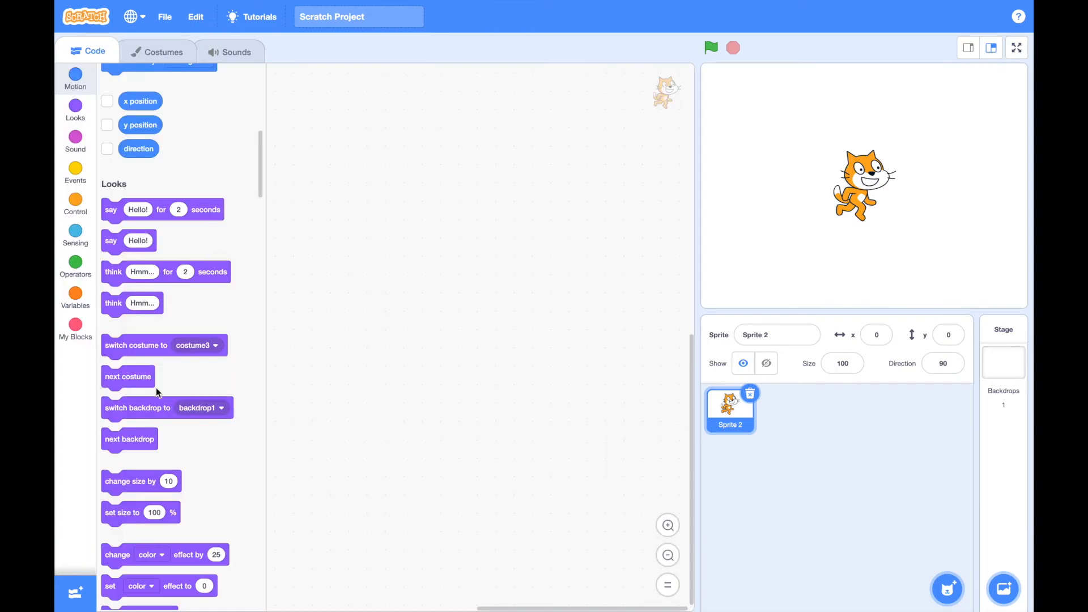
pyautogui.moveTo(139, 351); pyautogui.dragTo(508, 221)
pyautogui.click(592, 211)
pyautogui.click(573, 251)
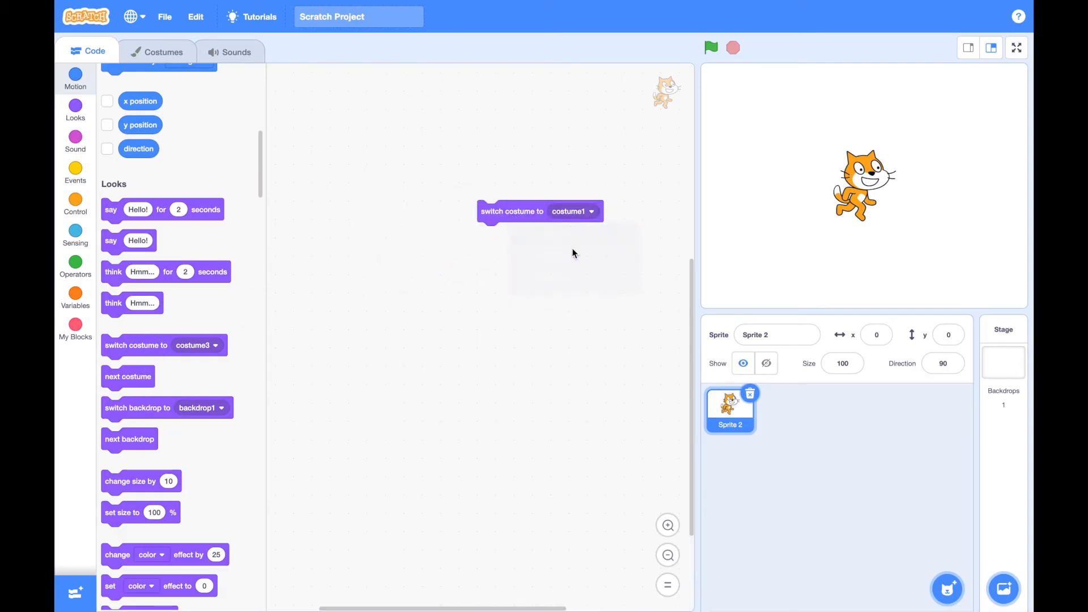
pyautogui.click(590, 212)
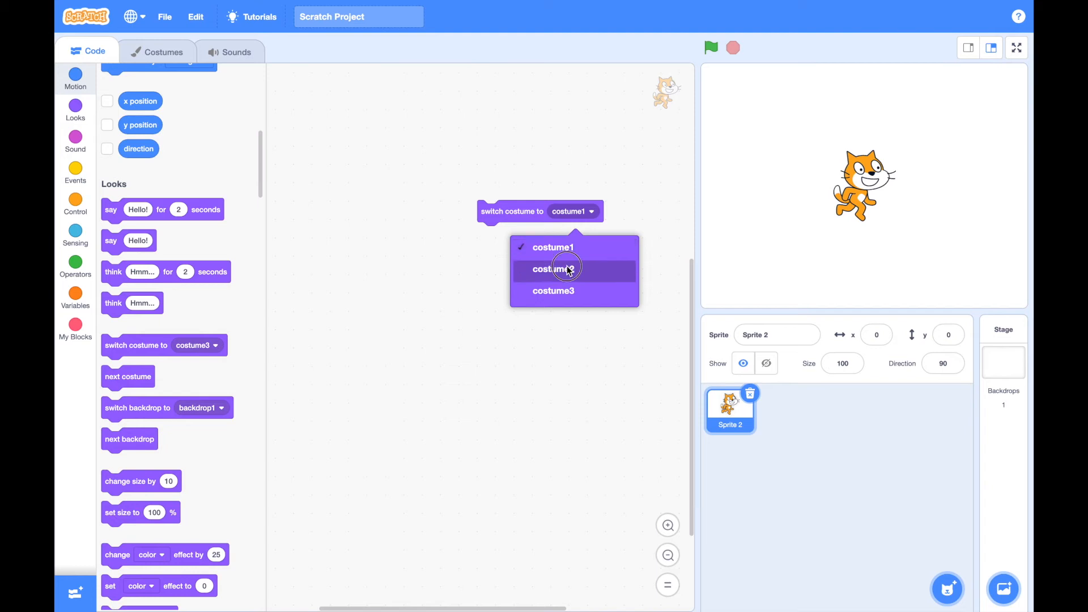
pyautogui.click(569, 265)
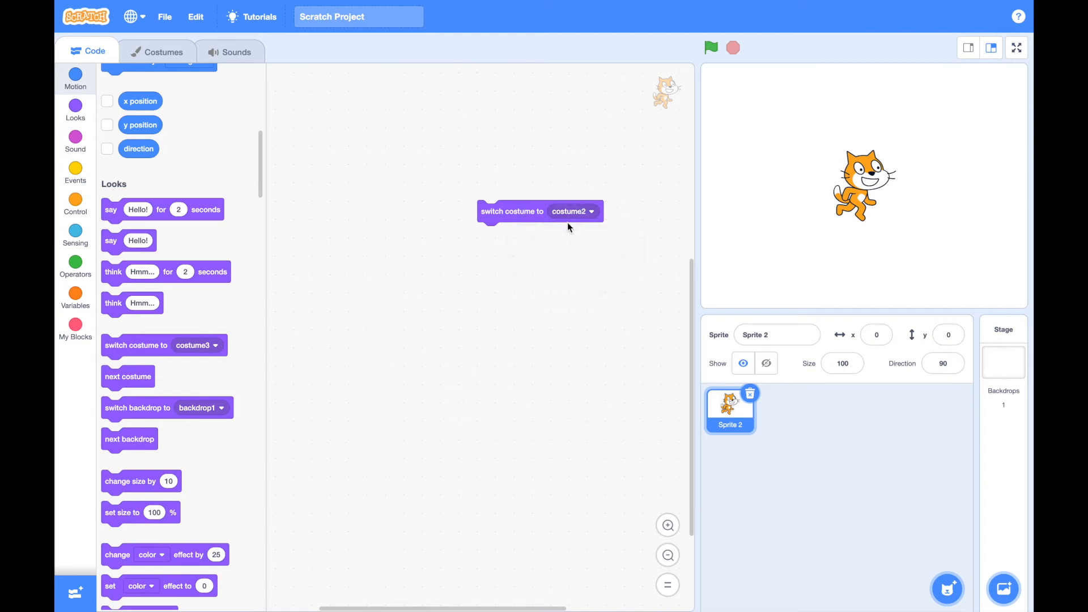
# Delete the Sprite 2 cat, search the sprite library for "parr" and add the Parrot sprite
pyautogui.click(750, 393)
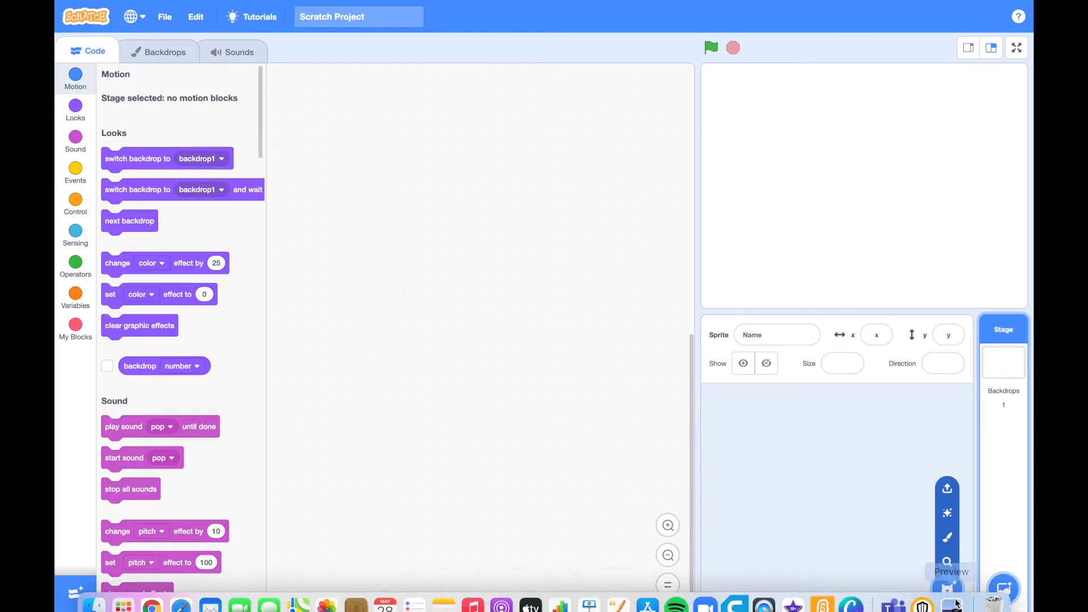
pyautogui.click(941, 584)
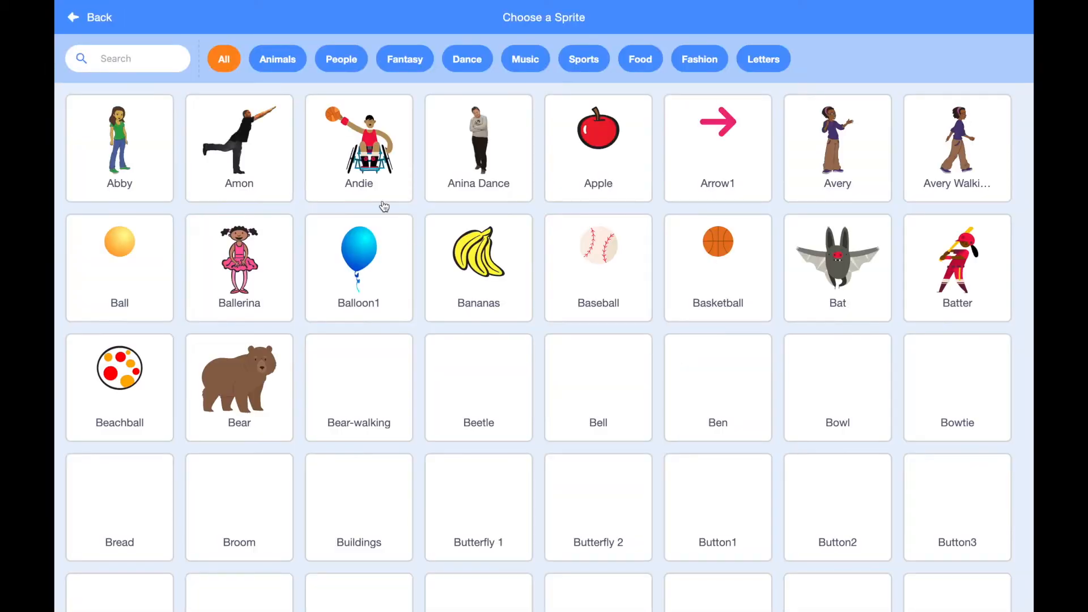
pyautogui.scroll(-2, 357, 274)
pyautogui.scroll(-18, 357, 274)
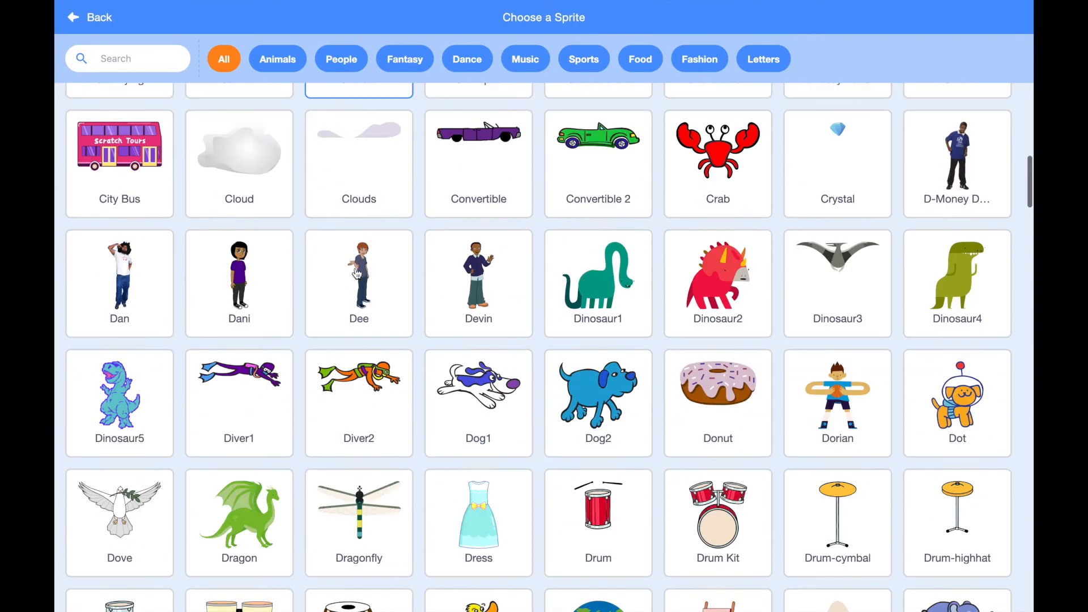
pyautogui.scroll(-6, 412, 356)
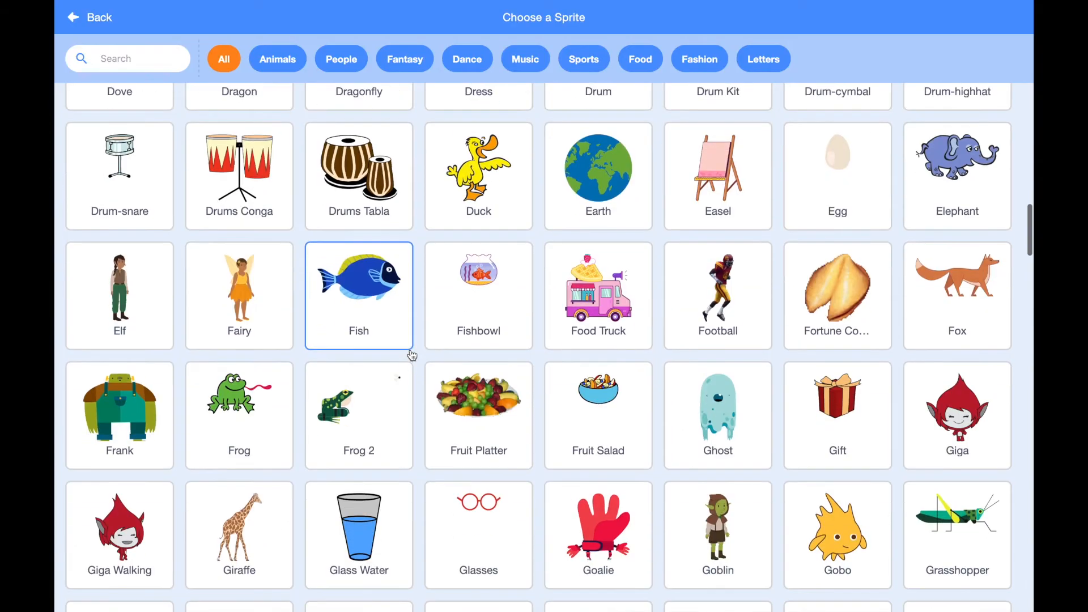
pyautogui.scroll(-2, 412, 355)
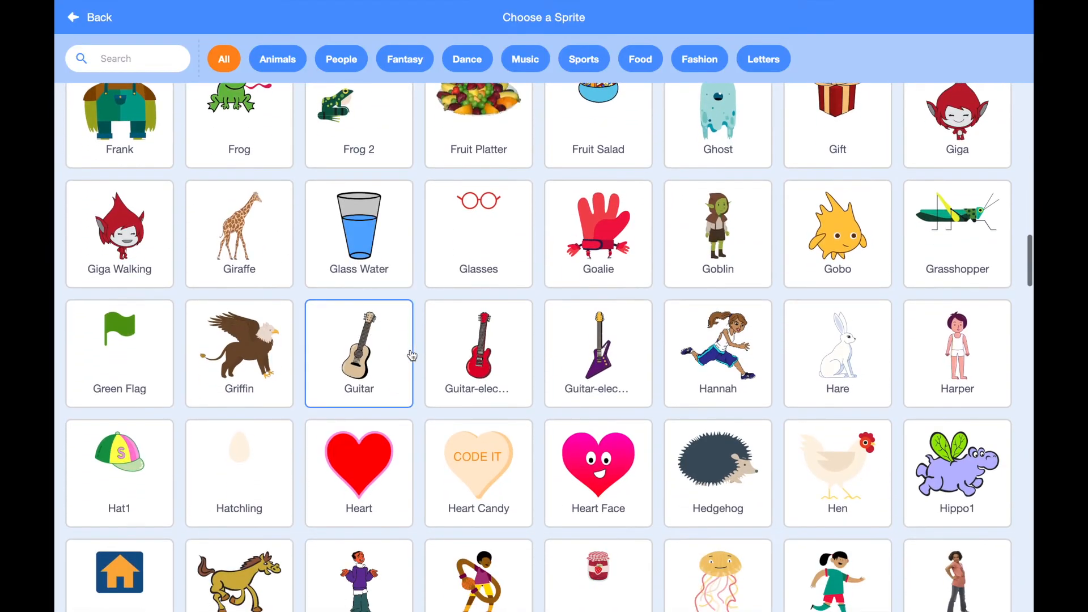
pyautogui.scroll(-7, 412, 356)
pyautogui.scroll(20, 119, 204)
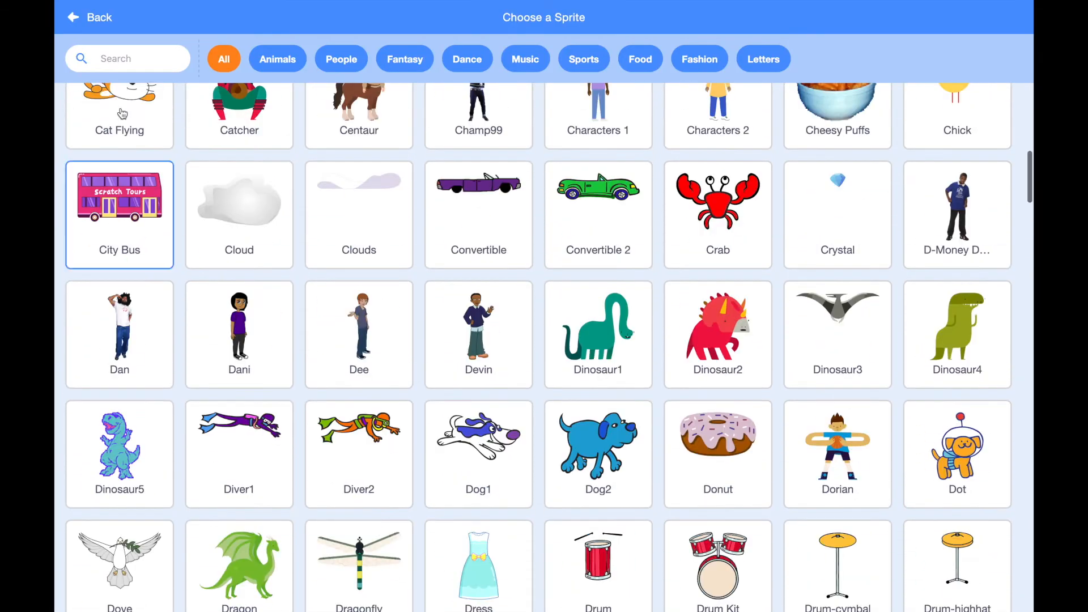
pyautogui.click(132, 55)
pyautogui.write('parr')
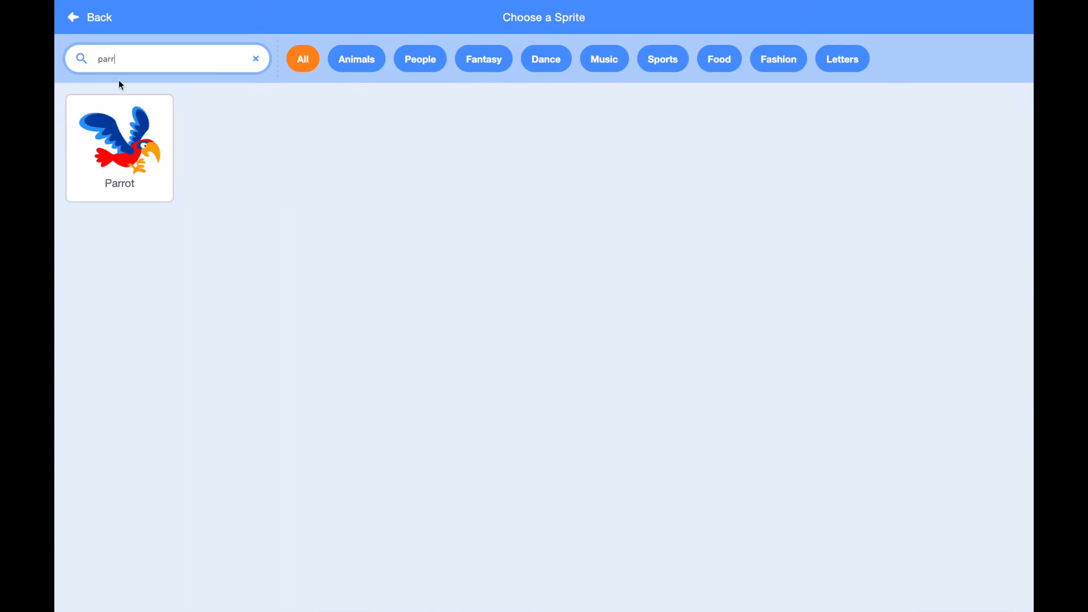
pyautogui.click(105, 137)
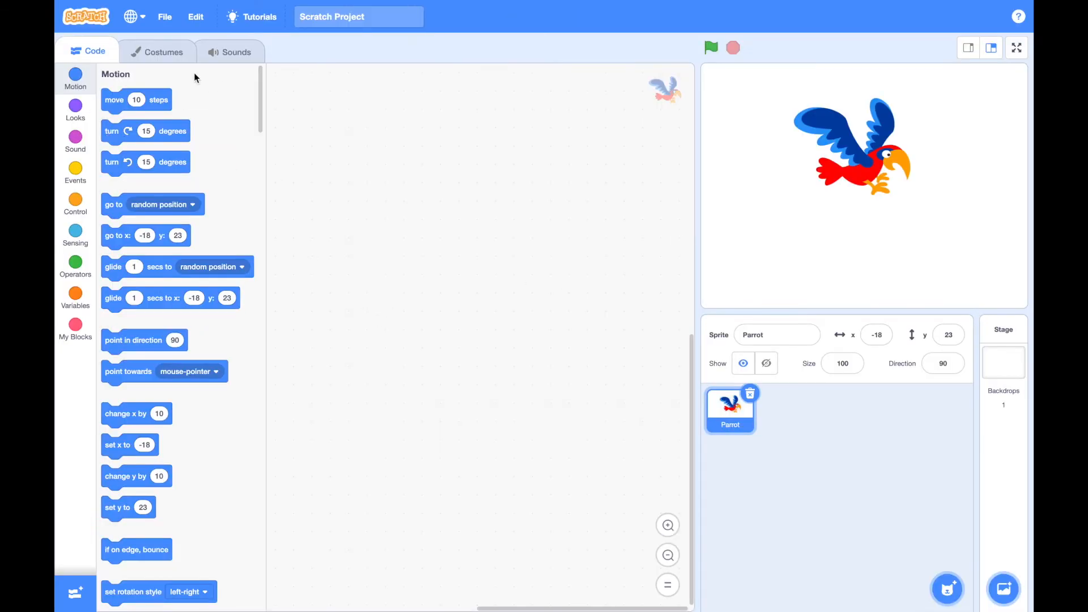
# In the parrot-a costume, fill the inner and outer feathers of both wings with solid black, using brightness 0
pyautogui.click(173, 59)
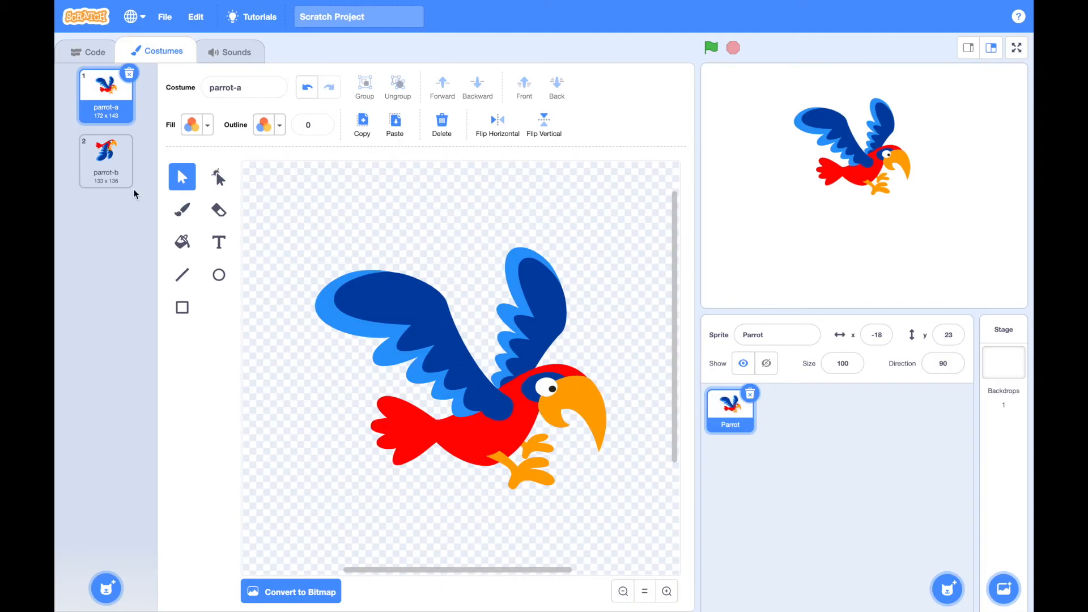
pyautogui.click(184, 245)
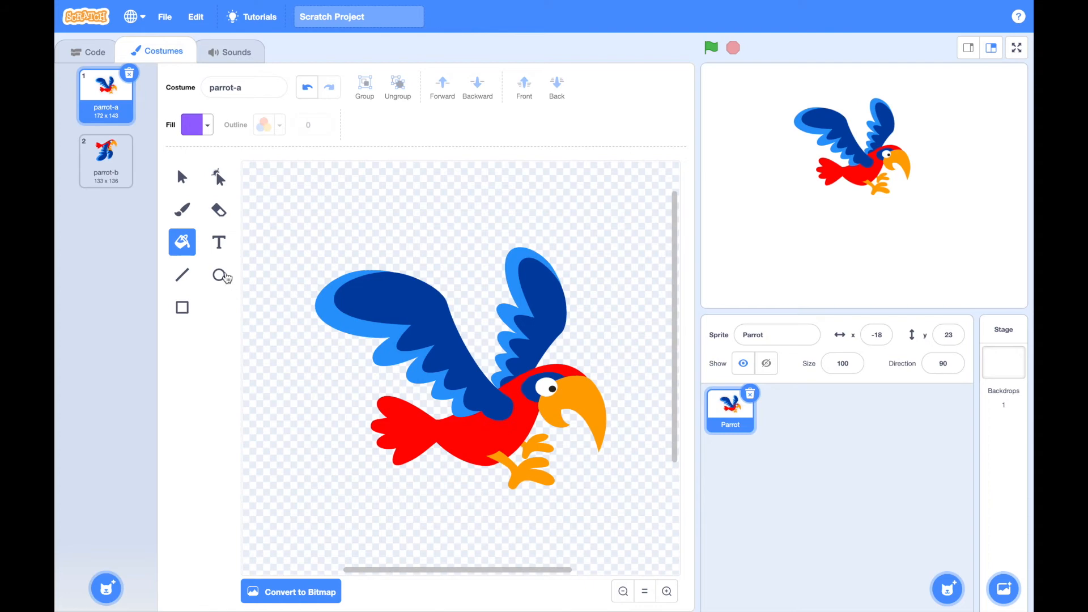
pyautogui.click(206, 126)
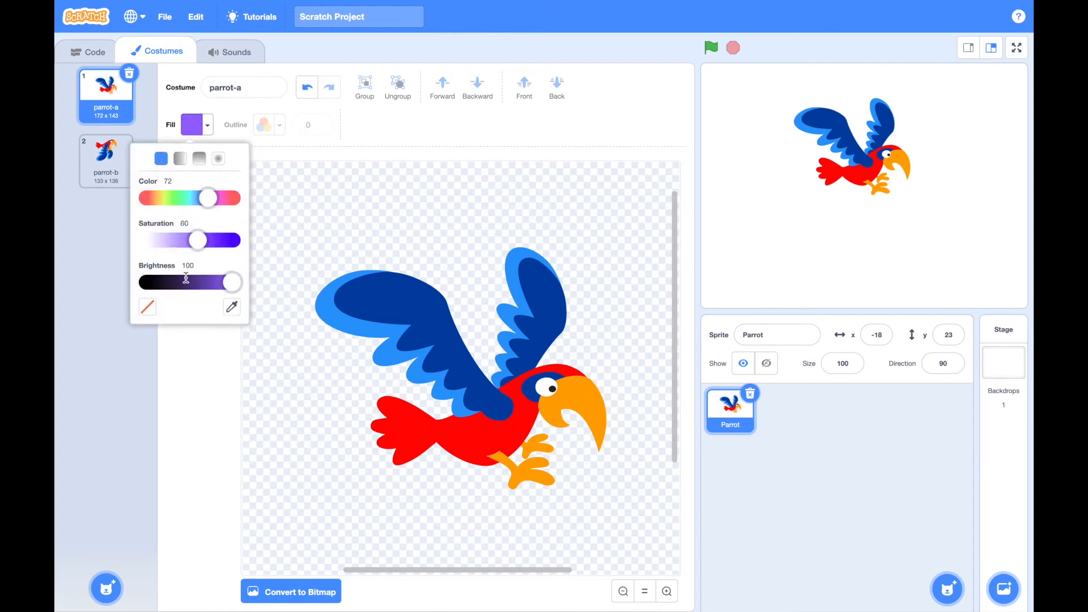
pyautogui.click(143, 284)
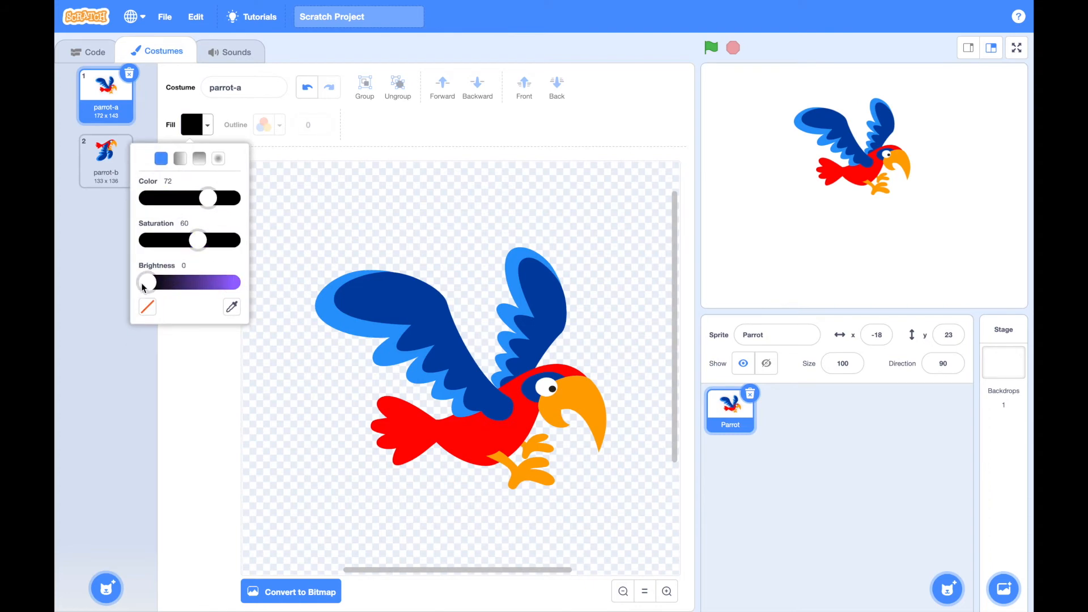
pyautogui.click(351, 323)
pyautogui.click(375, 310)
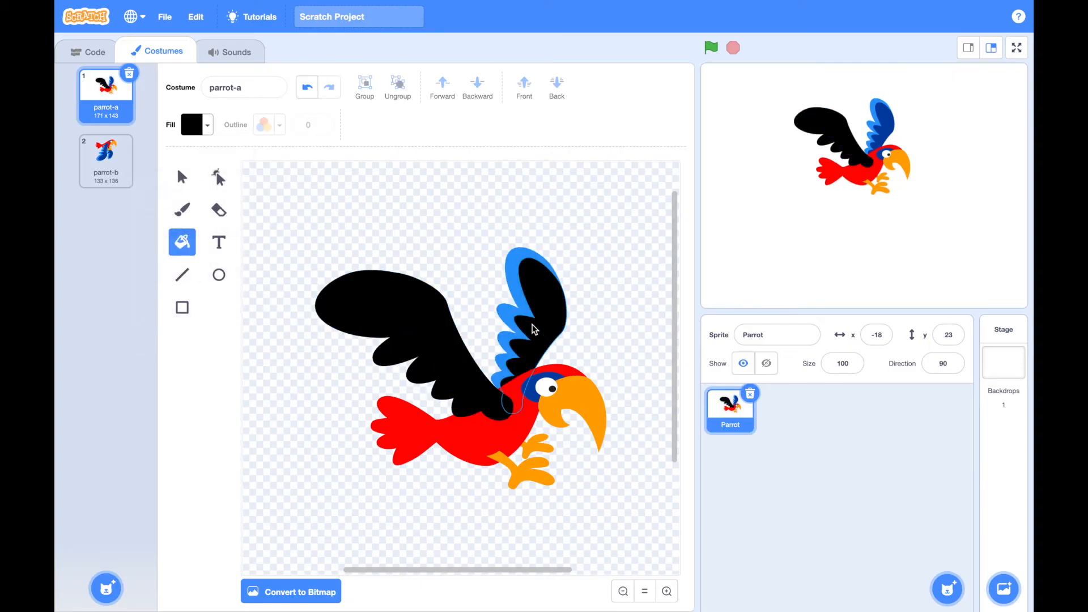
pyautogui.click(527, 330)
pyautogui.click(508, 318)
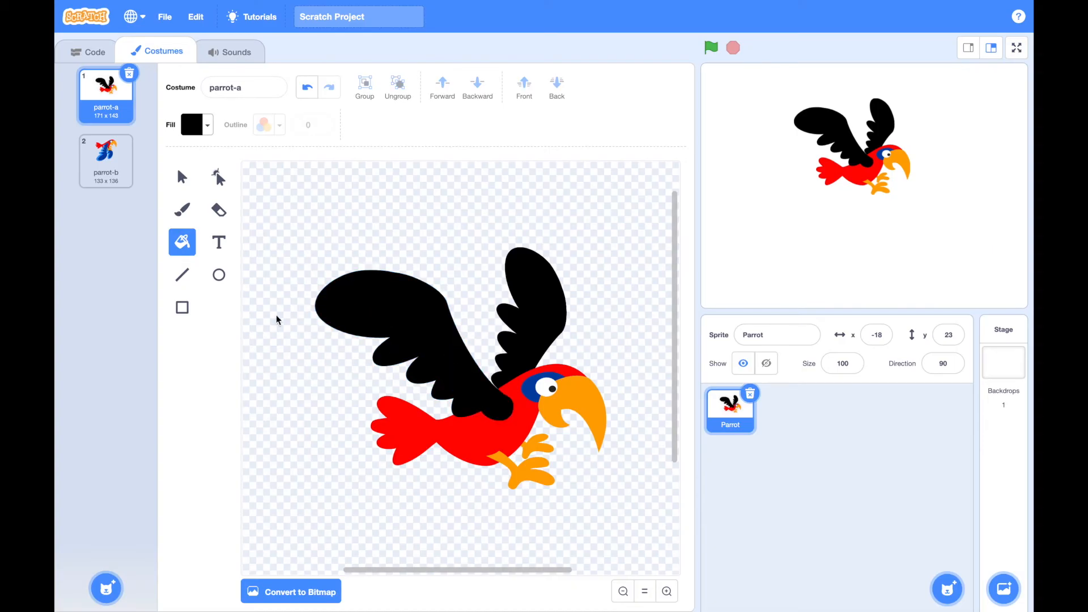
# Fill the outer feathers of both wings and both of the parrot's feet with a horizontal black-to-white gradient
pyautogui.click(206, 133)
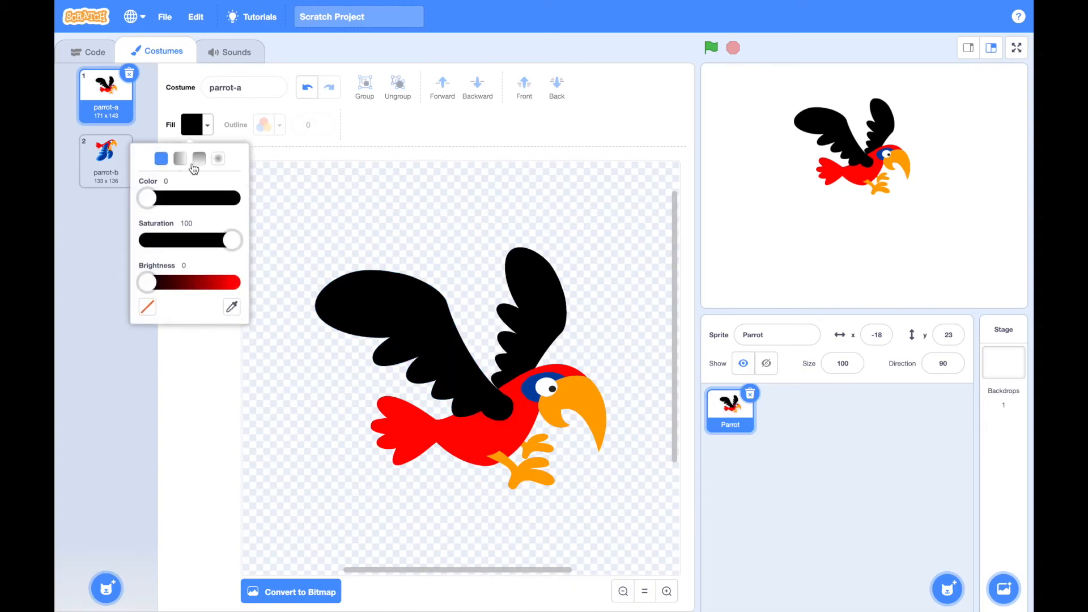
pyautogui.click(180, 159)
pyautogui.click(365, 337)
pyautogui.click(360, 337)
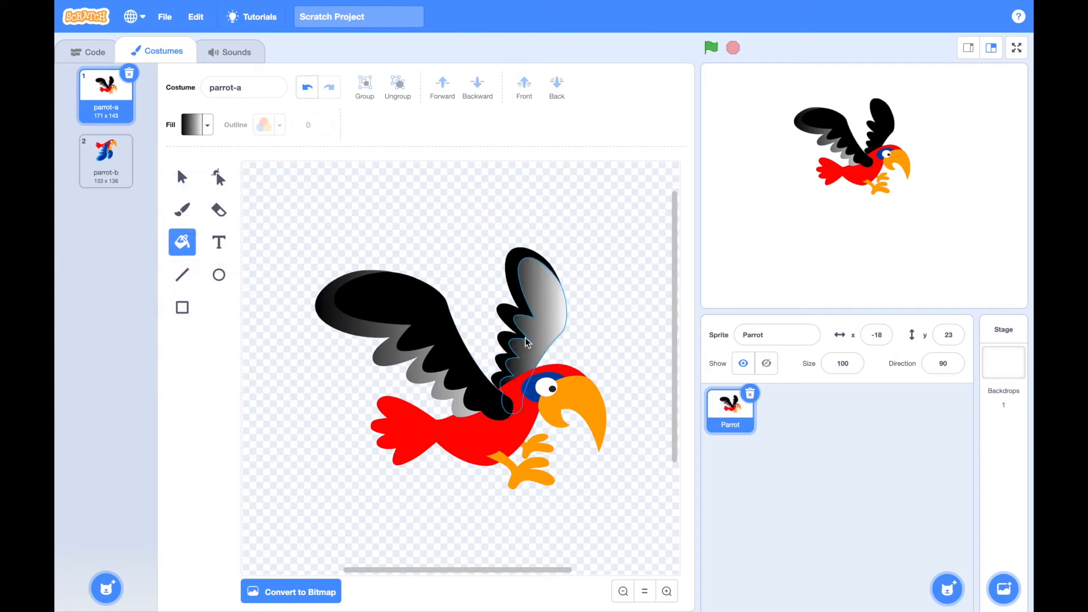
pyautogui.click(510, 328)
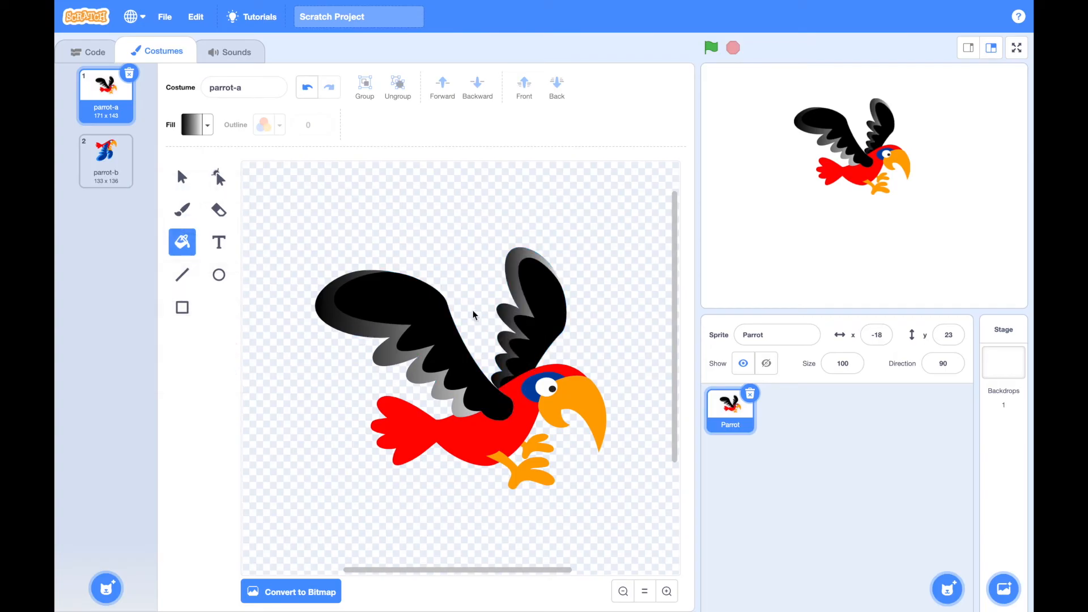
pyautogui.click(524, 467)
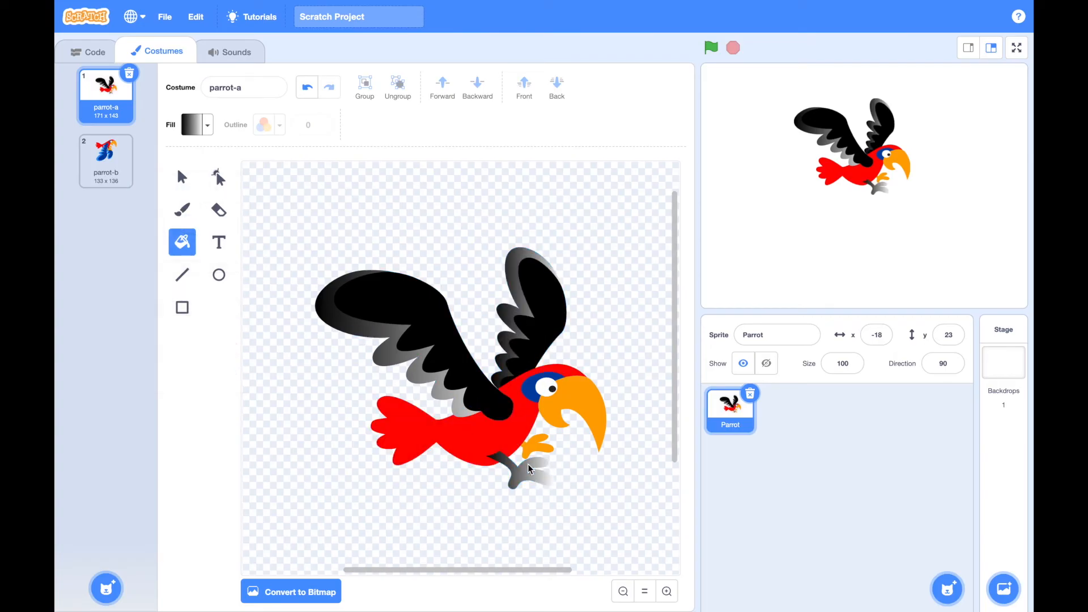
pyautogui.click(534, 451)
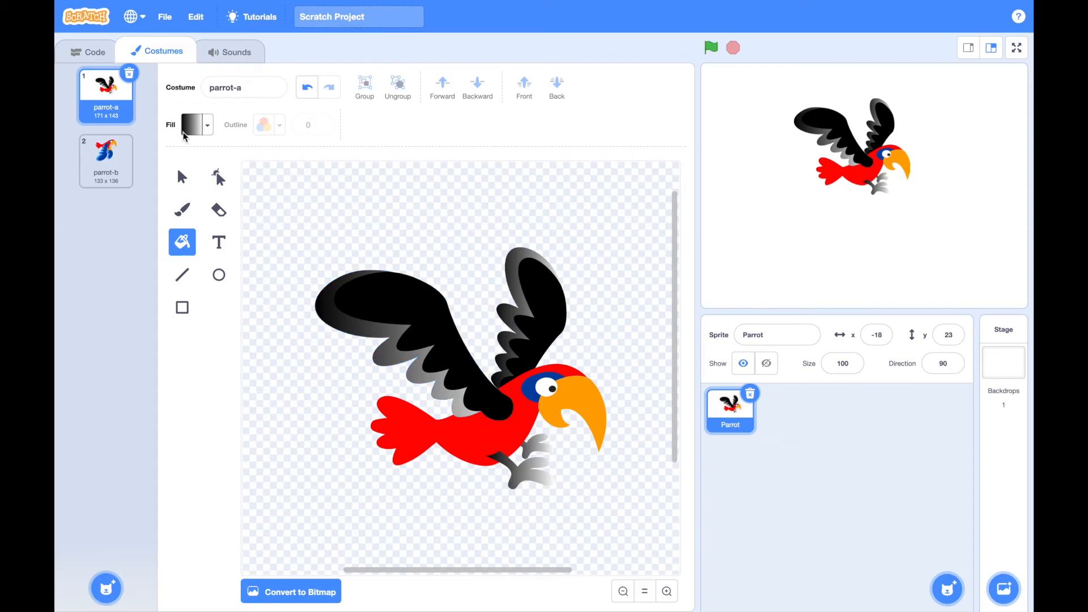
# Set the gradient's black end to saturation 0 and fill the parrot's red body and tail with the gradient
pyautogui.click(205, 125)
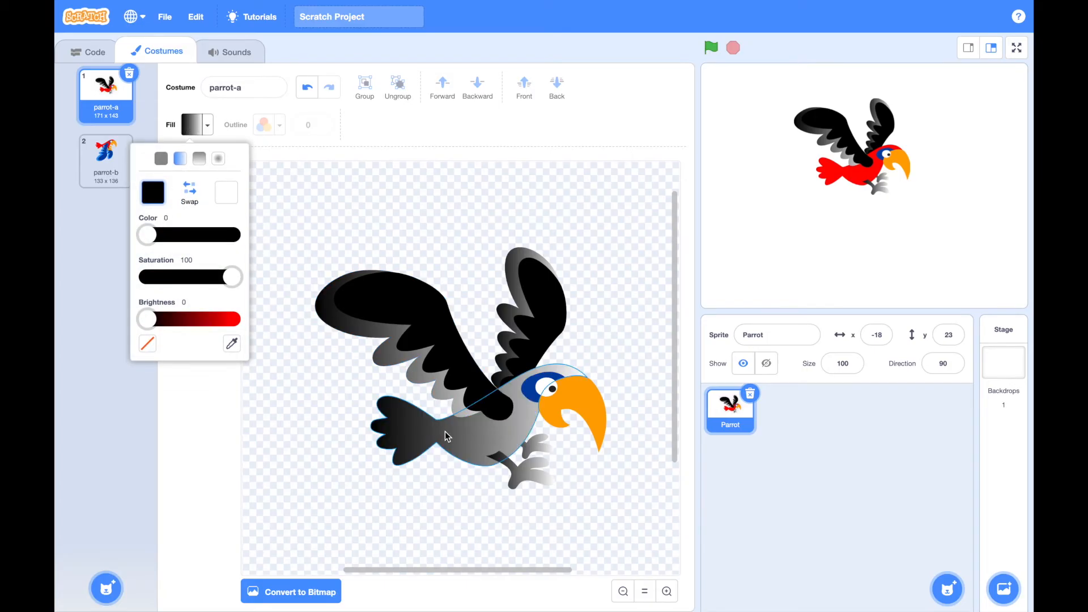
pyautogui.click(147, 281)
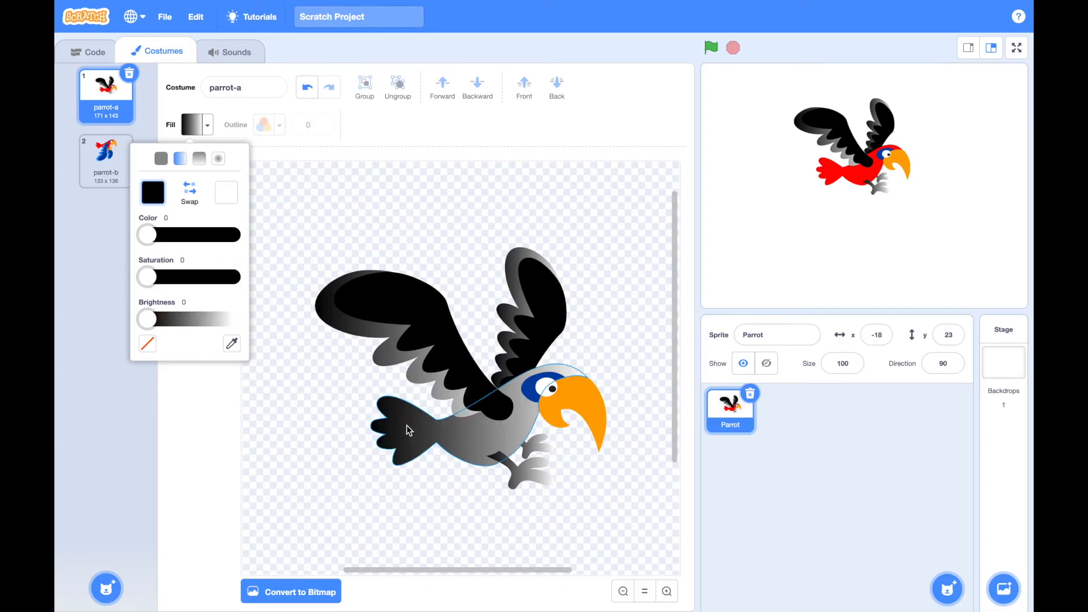
pyautogui.moveTo(147, 278); pyautogui.dragTo(111, 272)
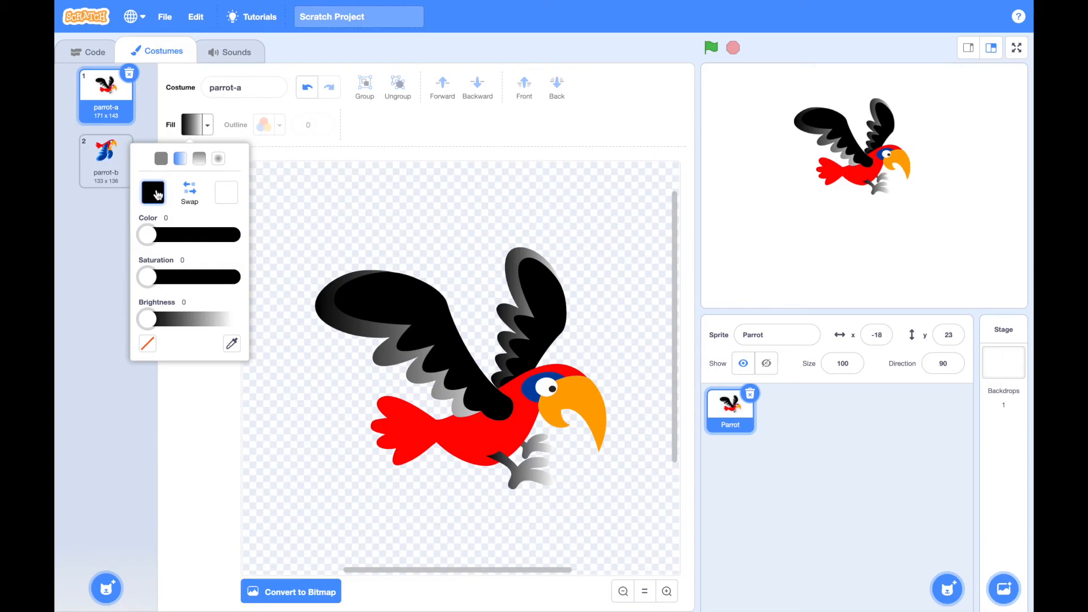
pyautogui.click(448, 443)
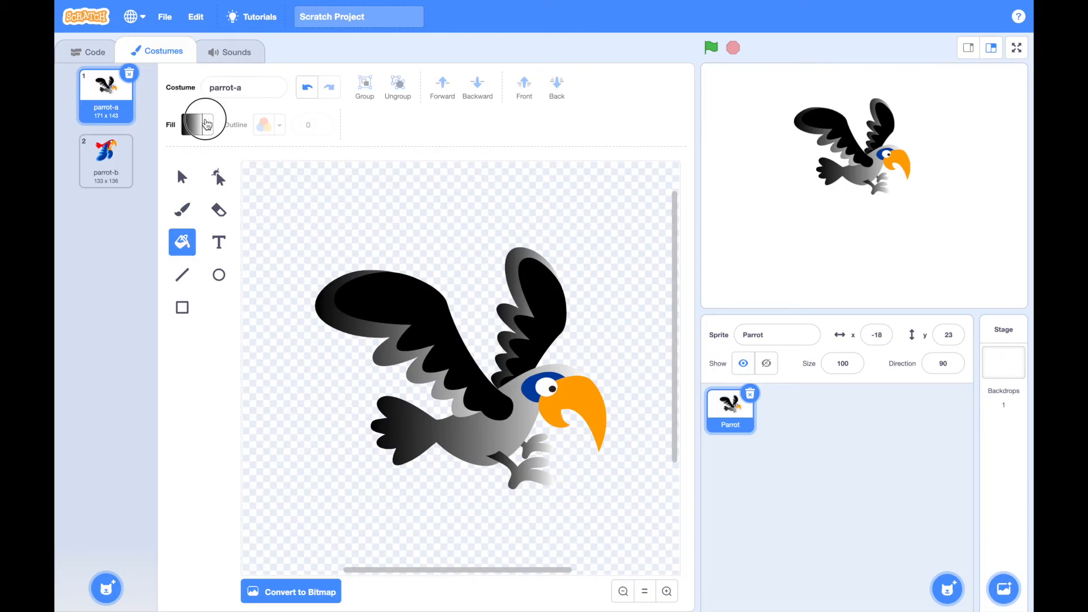
# Change the fill to solid black with color 12, and fill the parrot's body and the blue patch around its eye
pyautogui.click(204, 125)
pyautogui.click(190, 194)
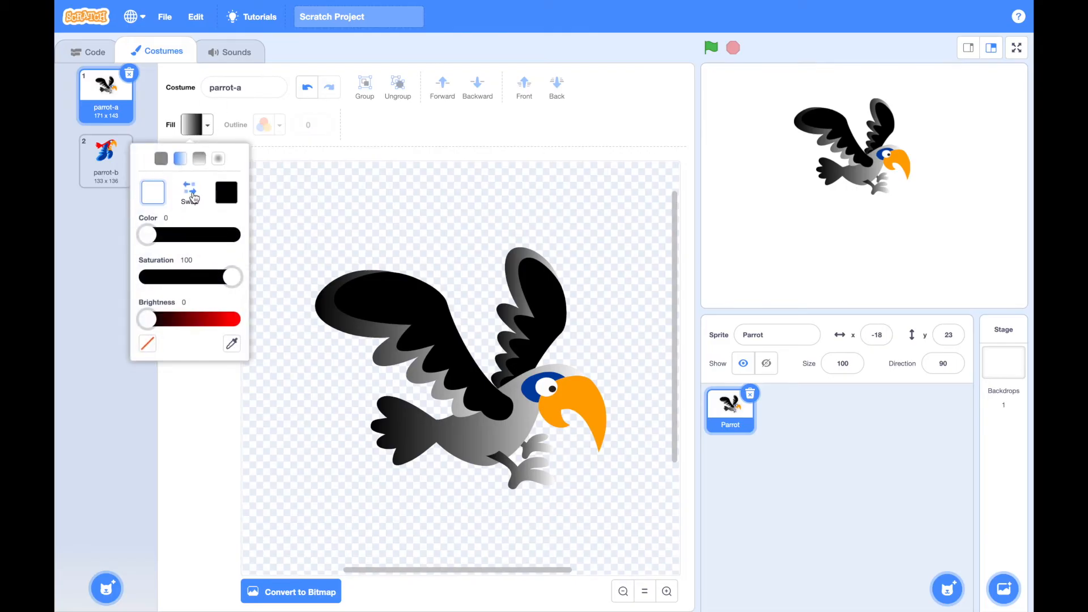
pyautogui.click(162, 159)
pyautogui.click(160, 203)
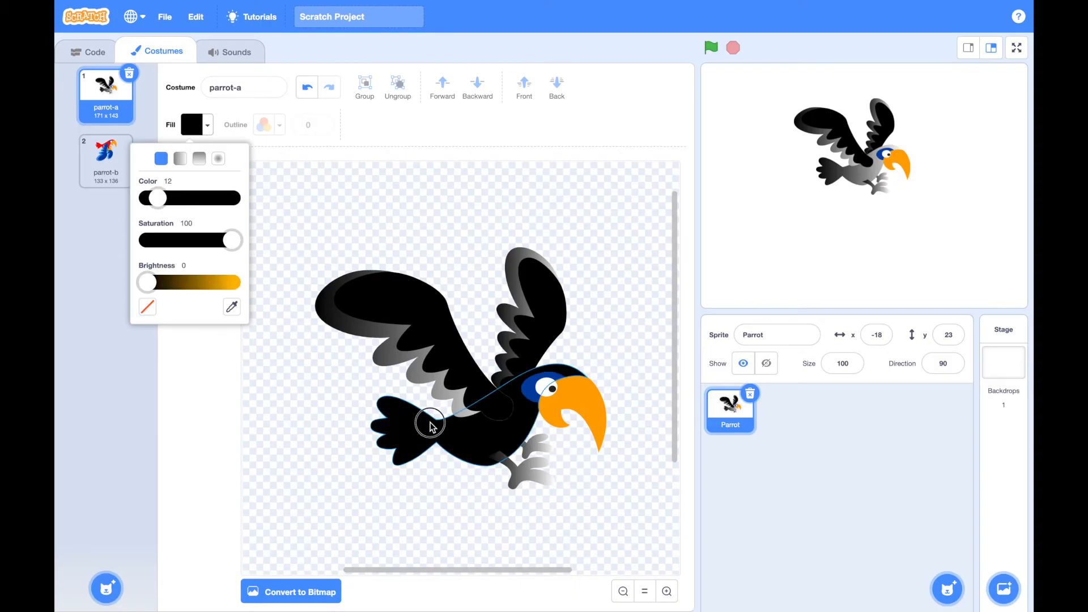
pyautogui.click(488, 444)
pyautogui.click(528, 391)
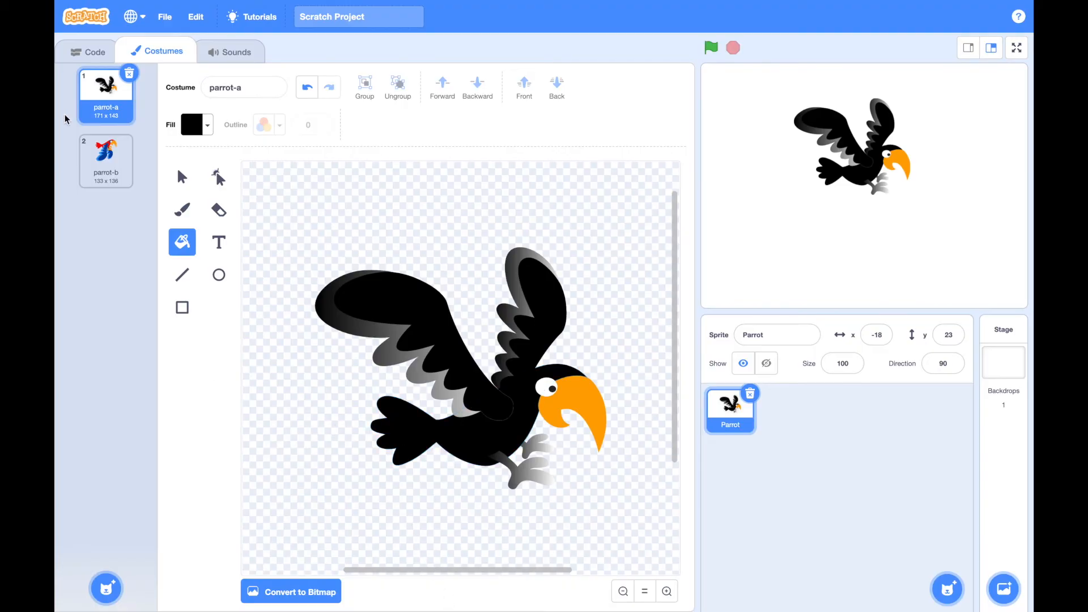
# Duplicate the recoloured parrot-a costume
pyautogui.rightClick(96, 93)
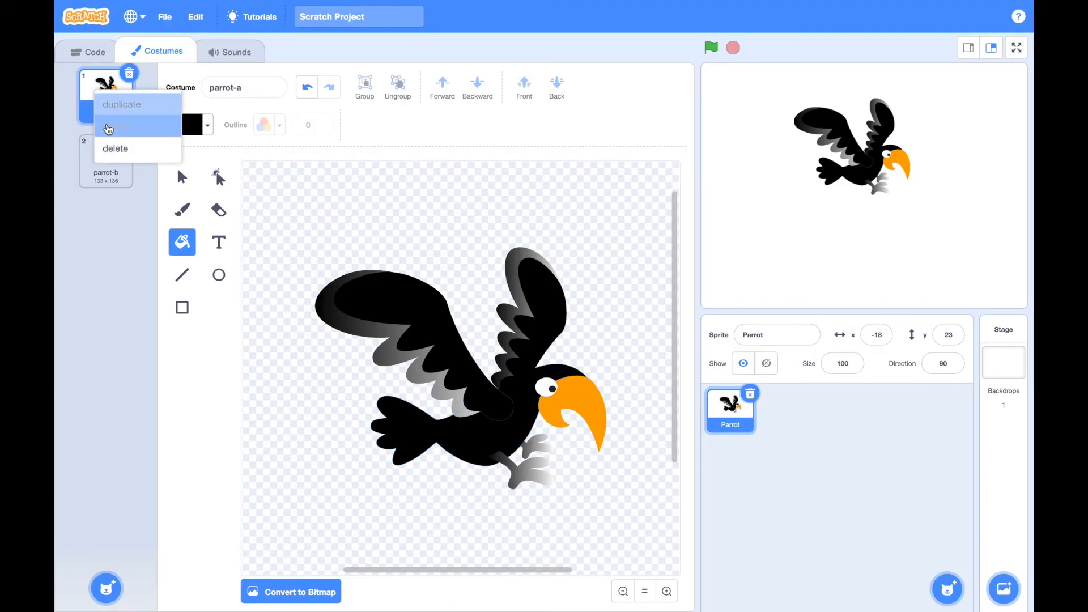
pyautogui.click(117, 104)
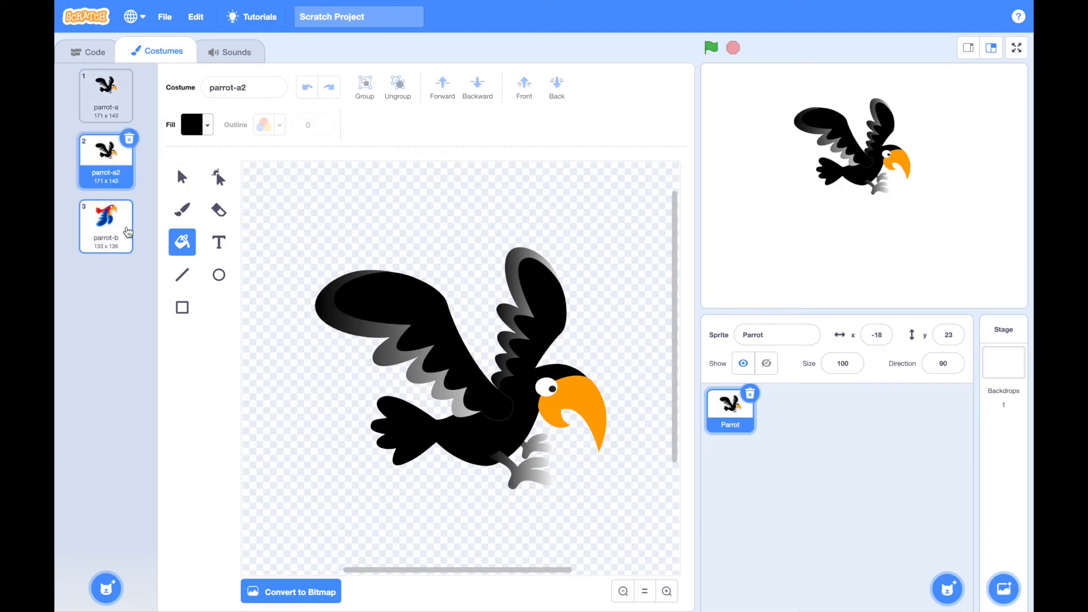
# In the parrot-b costume, fill the inner feathers of both wings, the body and the patch around the eye with solid black
pyautogui.click(116, 226)
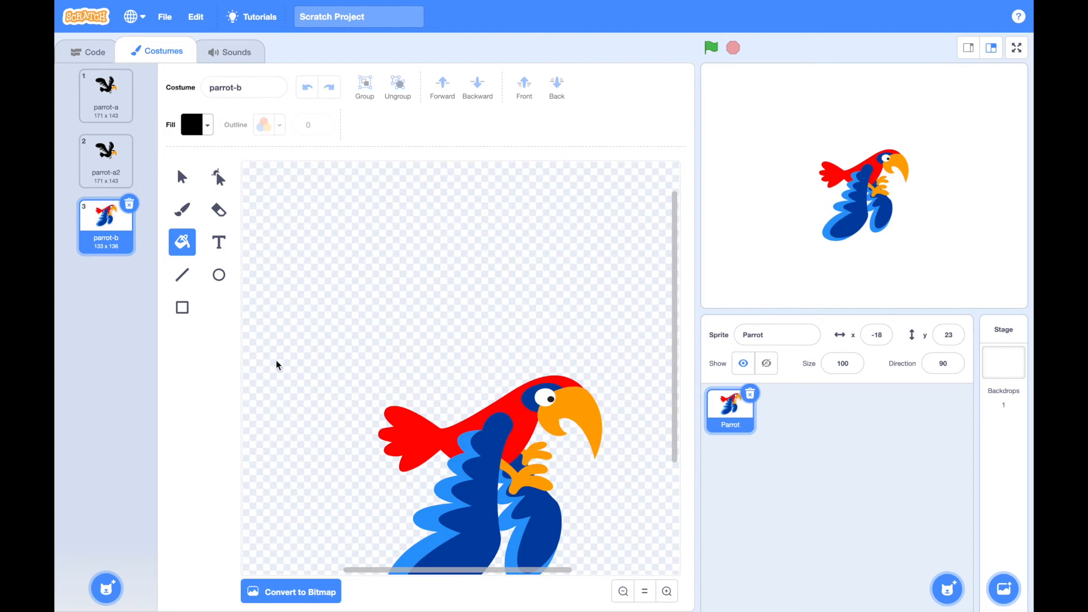
pyautogui.scroll(-3, 270, 326)
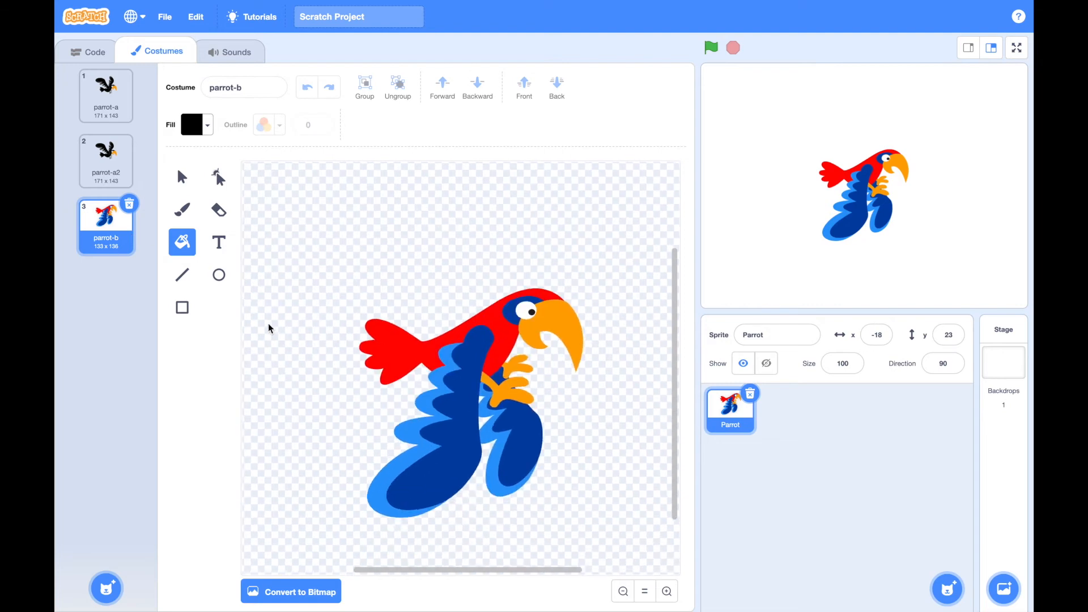
pyautogui.click(462, 399)
pyautogui.click(502, 337)
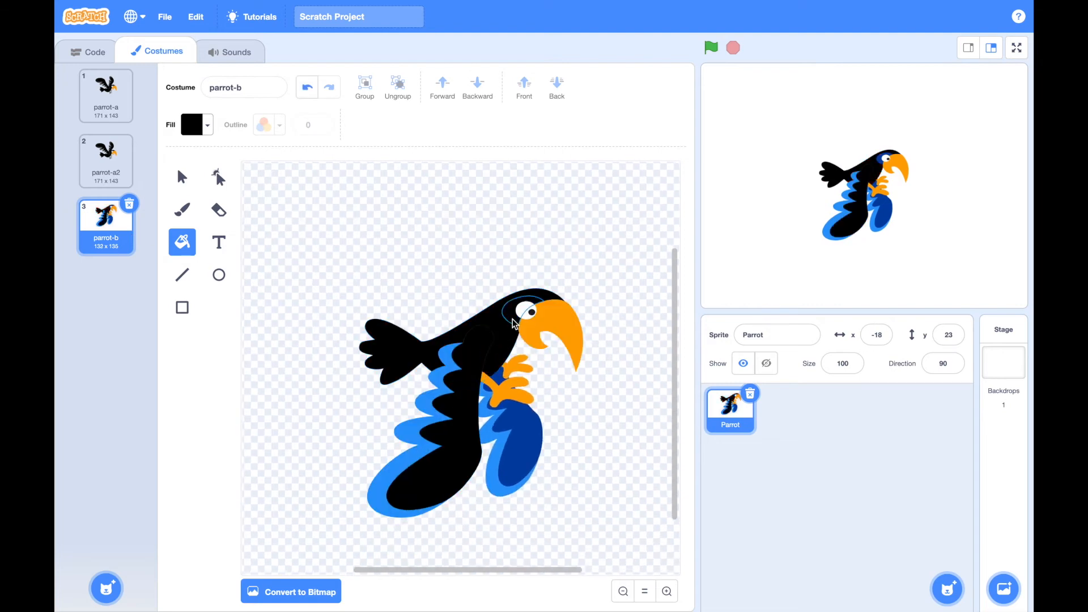
pyautogui.click(513, 323)
pyautogui.click(517, 436)
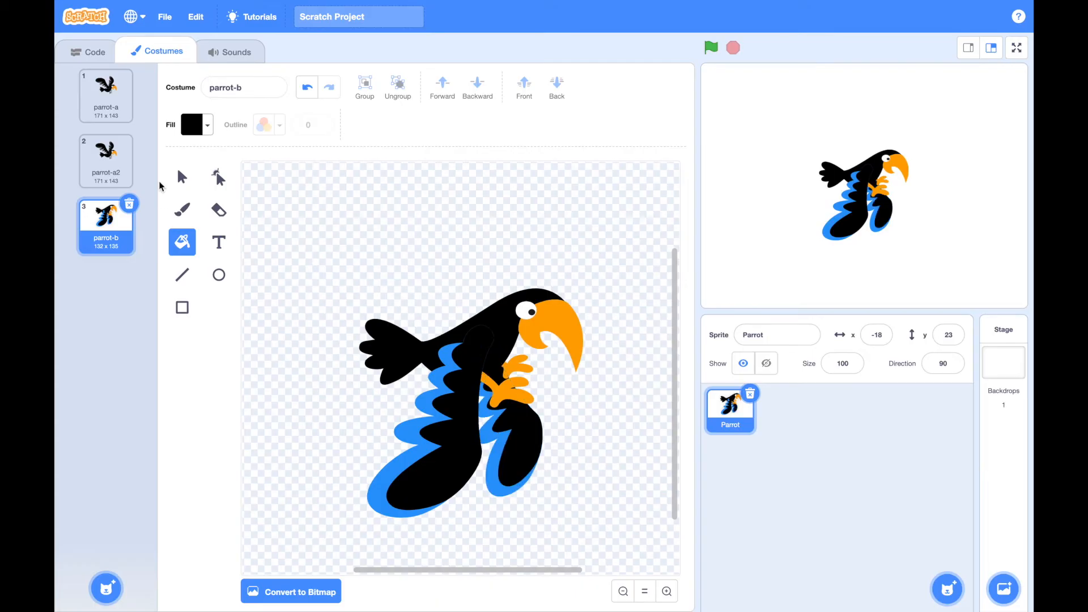
# Fill the outer feathers of both wings and both feet in parrot-b with a horizontal black-to-white gradient
pyautogui.click(191, 124)
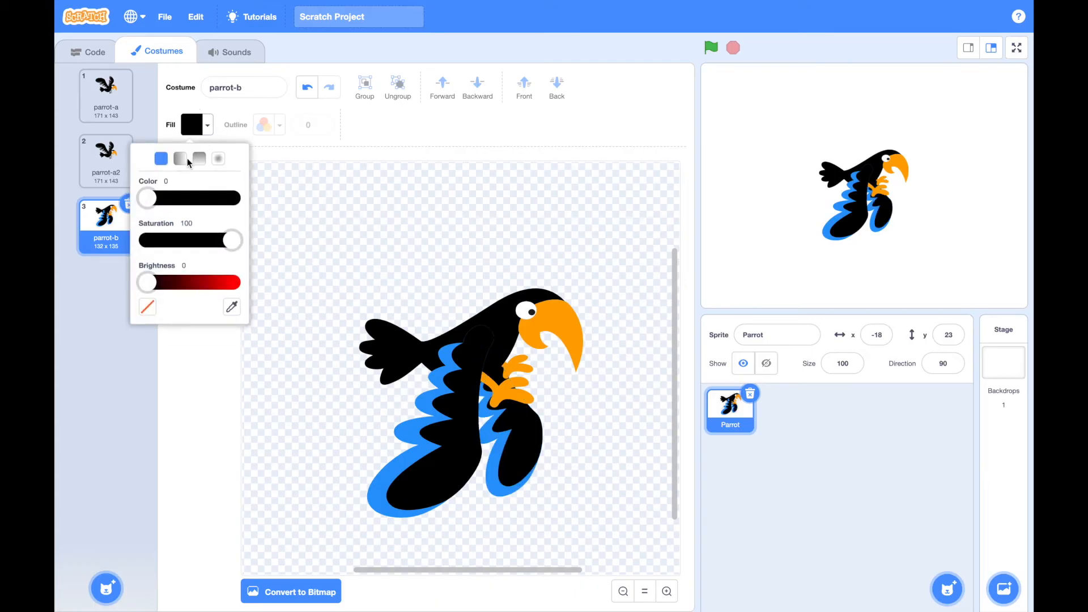
pyautogui.click(180, 159)
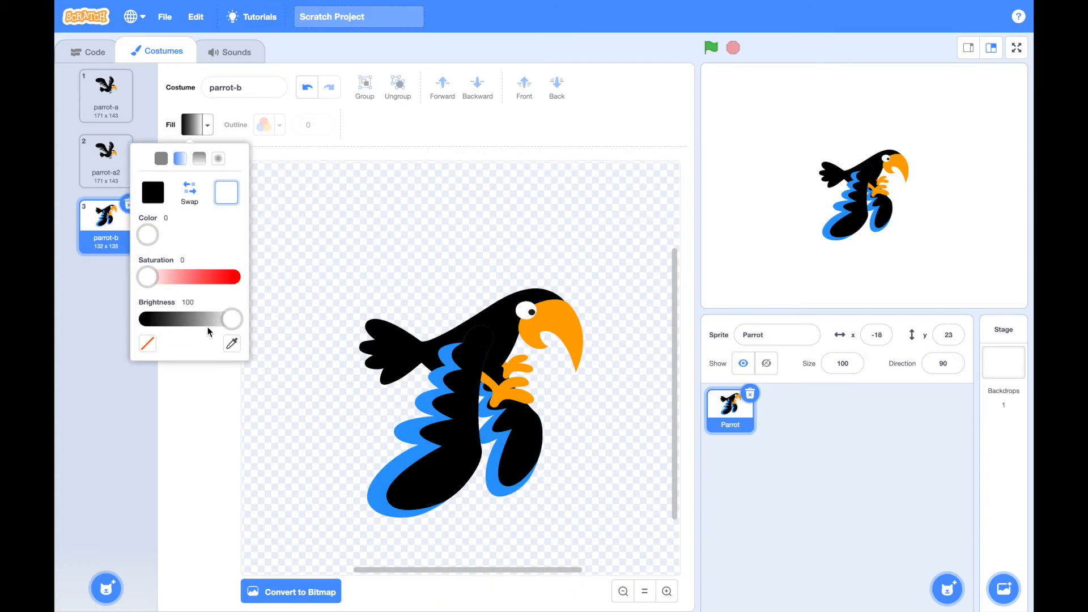
pyautogui.click(416, 444)
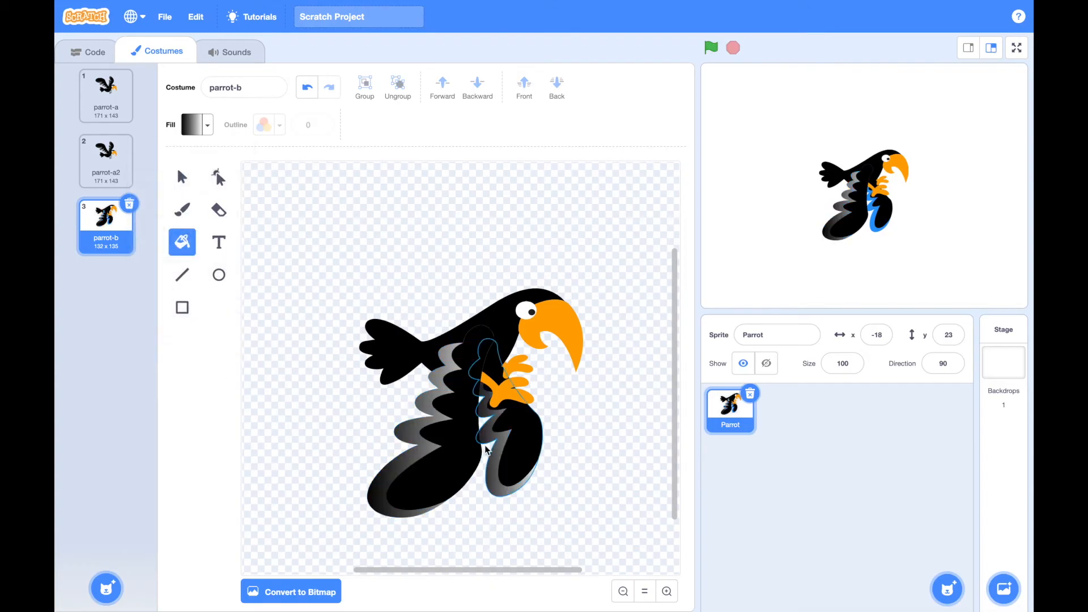
pyautogui.click(507, 363)
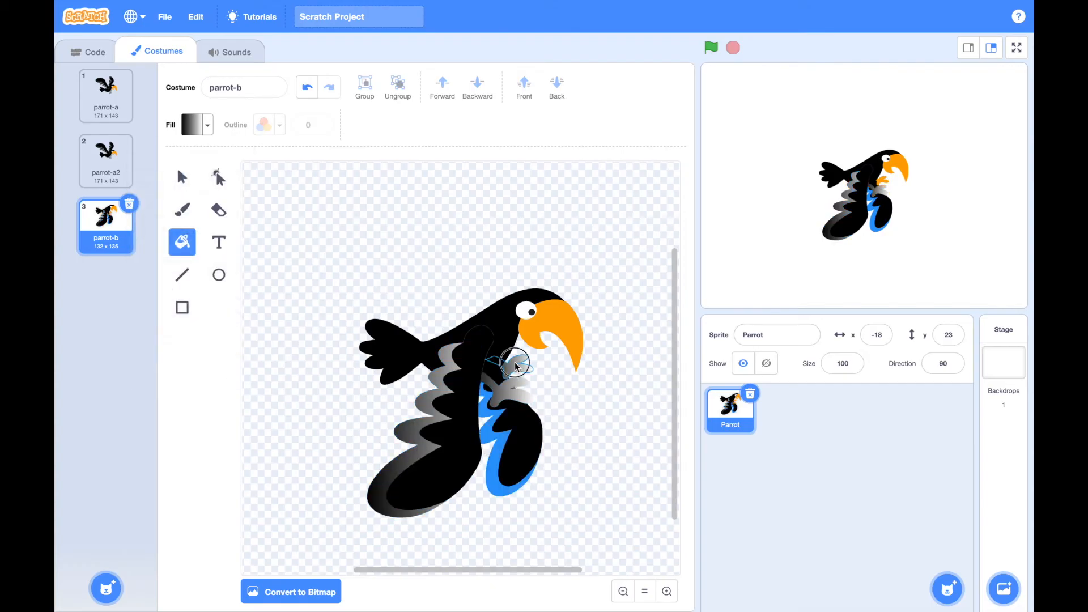
pyautogui.click(500, 442)
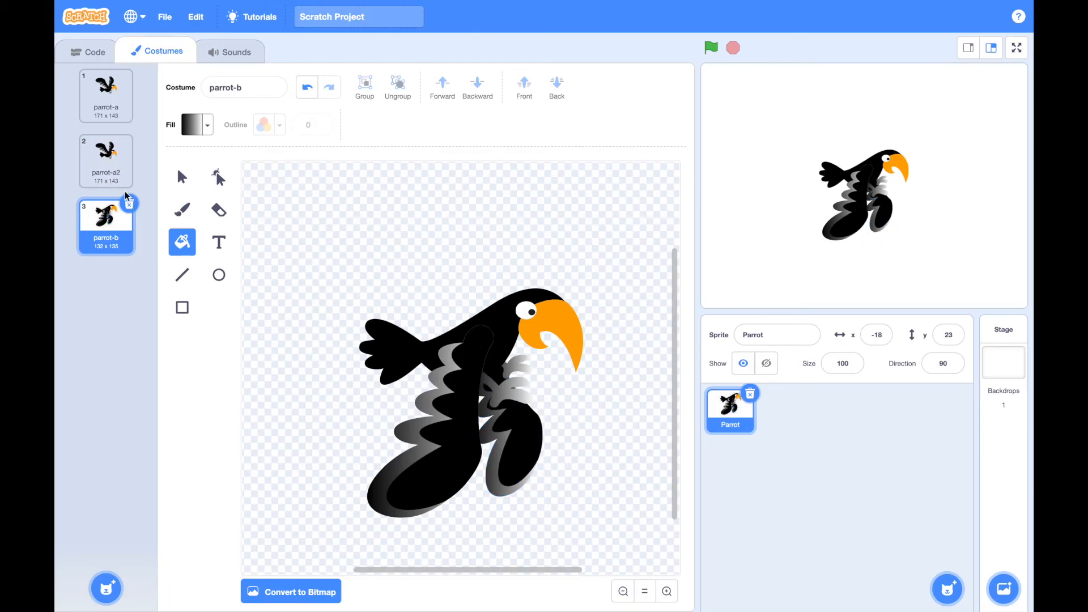
# Reorder the costumes so that parrot-b comes second, directly before parrot-a2
pyautogui.click(111, 222)
pyautogui.moveTo(112, 223); pyautogui.dragTo(113, 174)
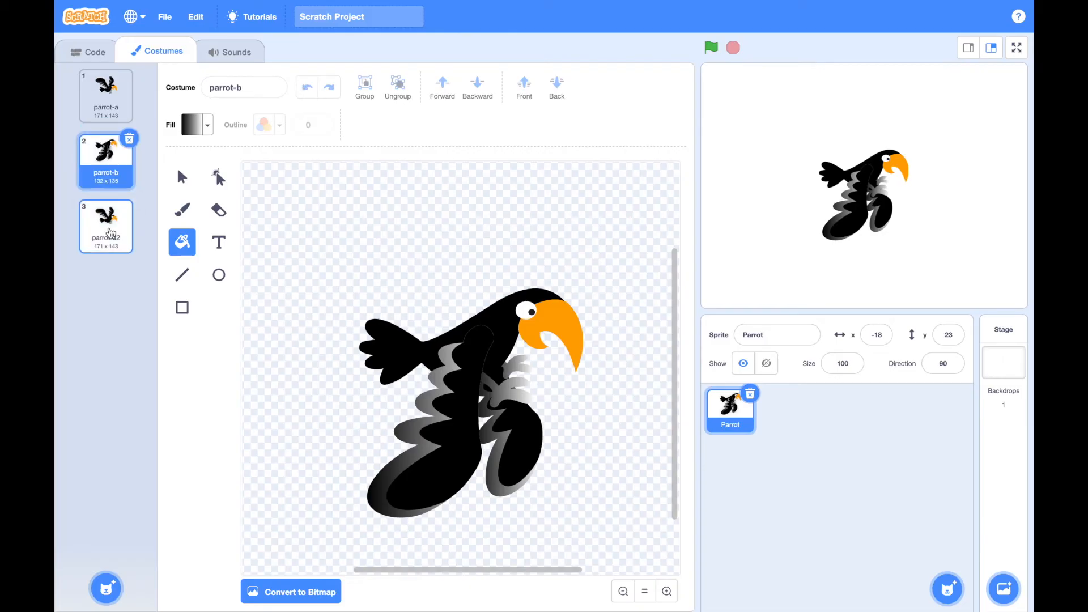
# In parrot-a2, move the near wing below the body, rotate it so its tip points down, and delete the far wing
pyautogui.click(111, 232)
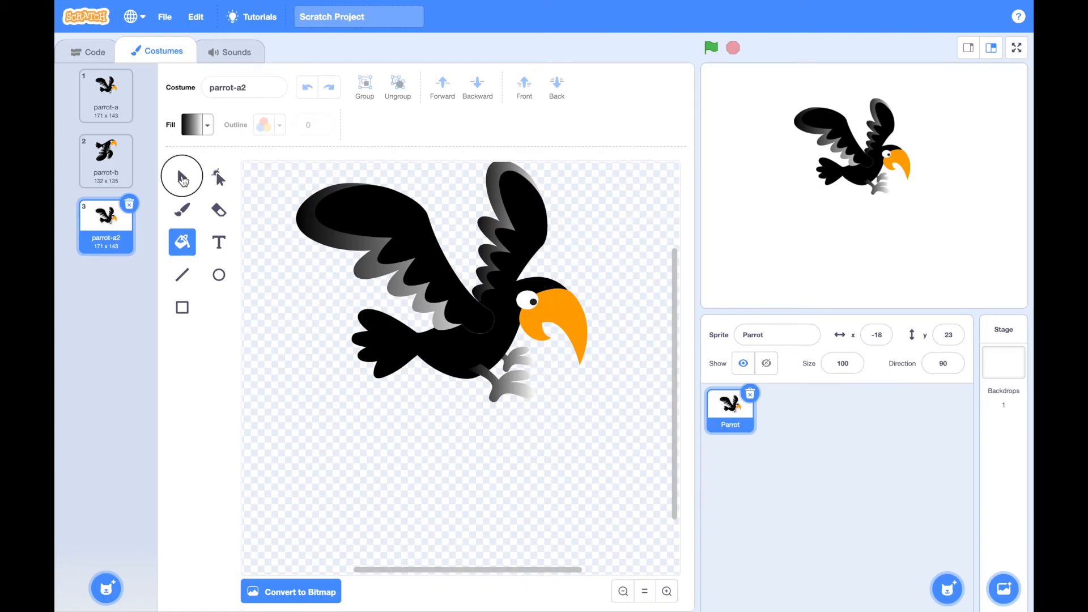
pyautogui.click(182, 177)
pyautogui.click(396, 232)
pyautogui.moveTo(401, 238); pyautogui.dragTo(364, 429)
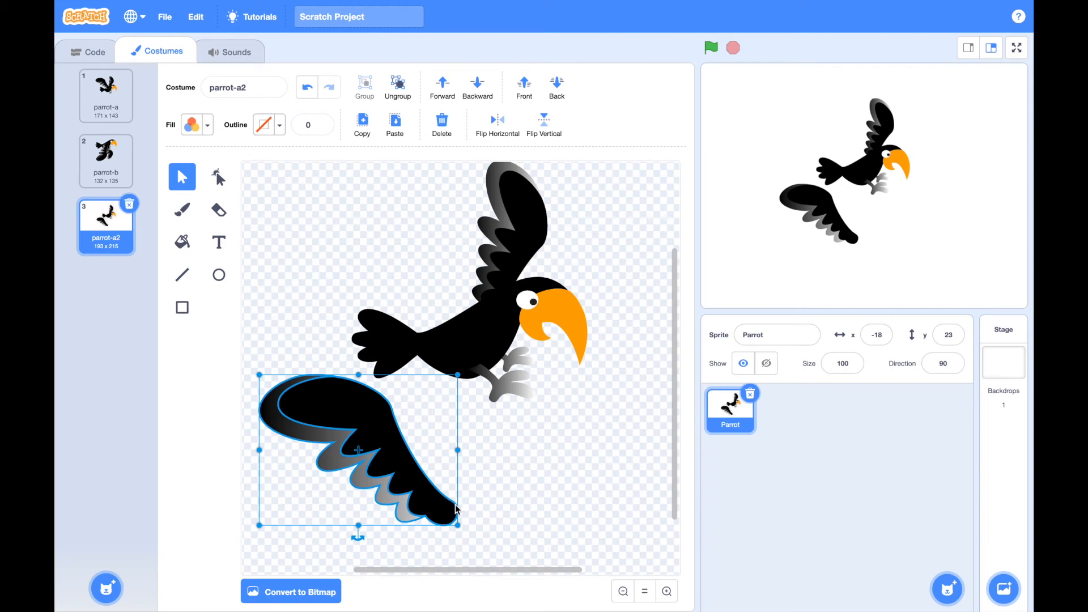
pyautogui.moveTo(358, 535); pyautogui.dragTo(436, 475)
pyautogui.click(509, 245)
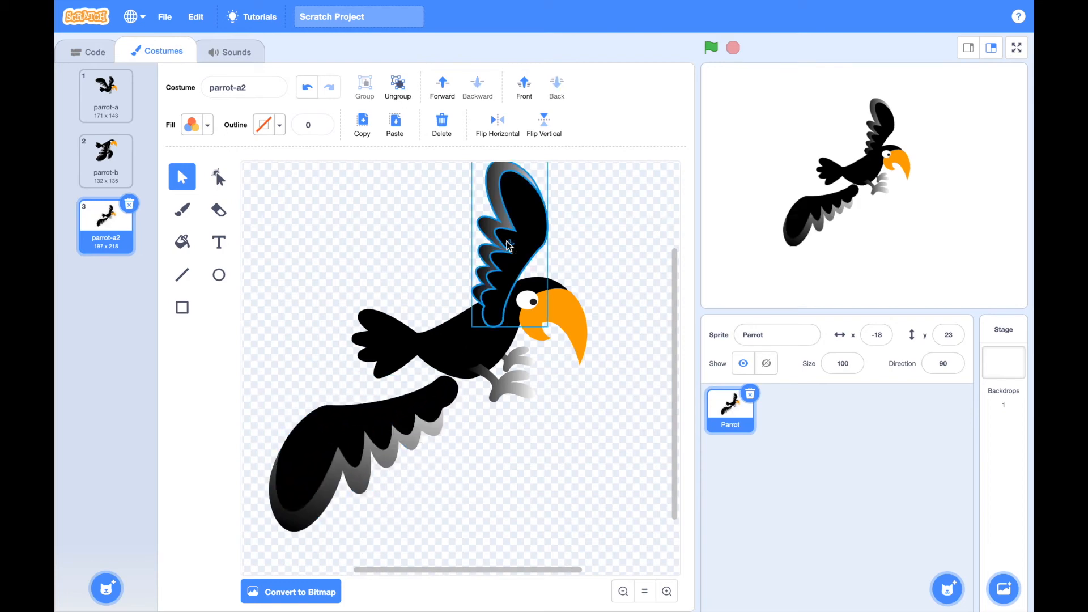
pyautogui.press('Delete')
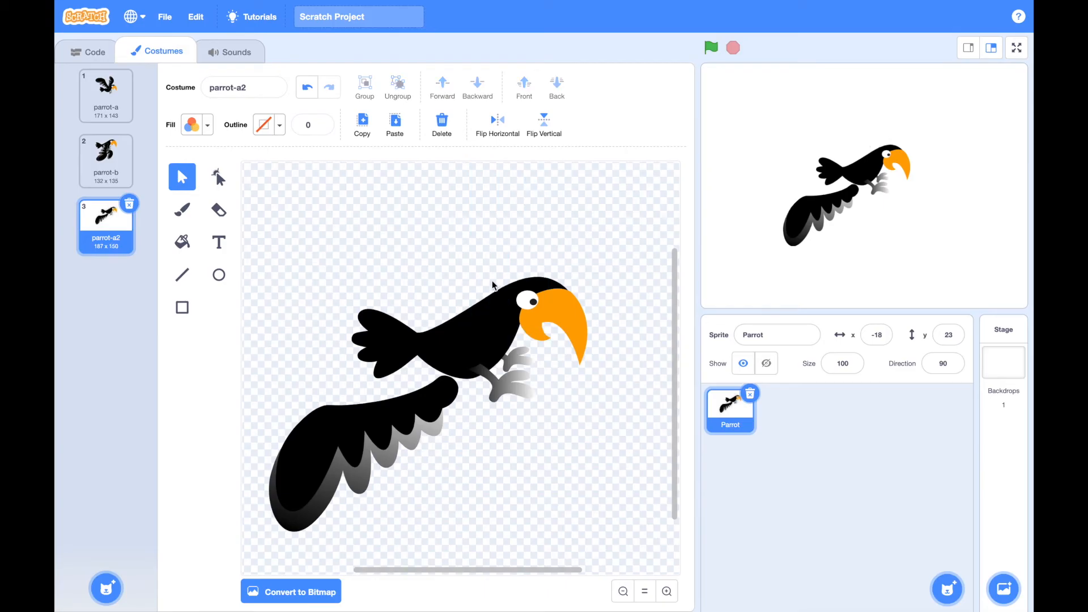
# Shrink the remaining wing and place it folded against the parrot's body
pyautogui.moveTo(349, 482); pyautogui.dragTo(372, 470)
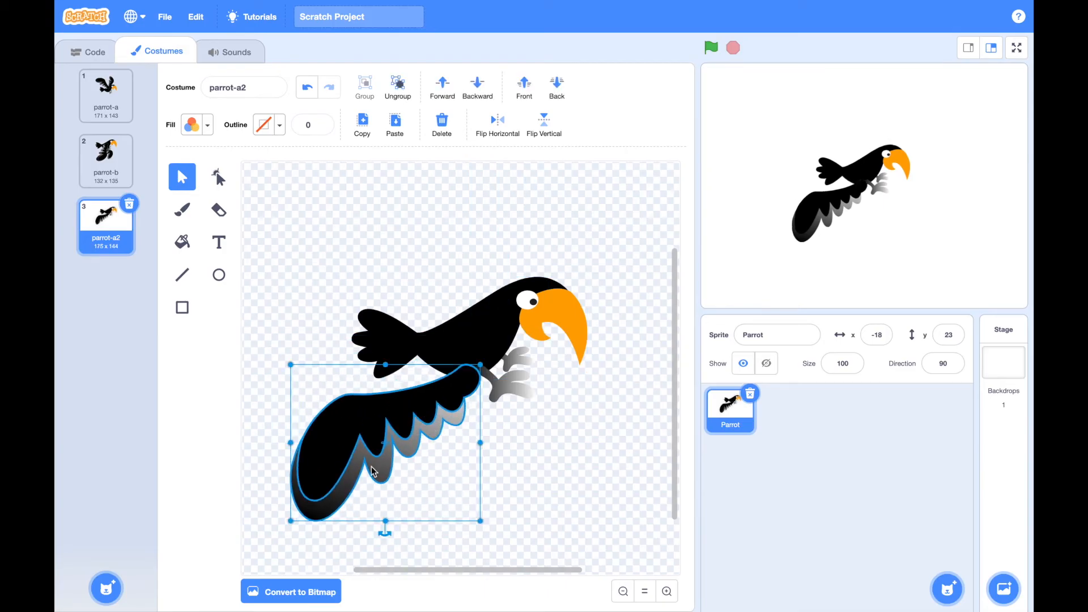
pyautogui.moveTo(287, 516); pyautogui.dragTo(382, 448)
pyautogui.moveTo(436, 396); pyautogui.dragTo(466, 354)
pyautogui.click(510, 437)
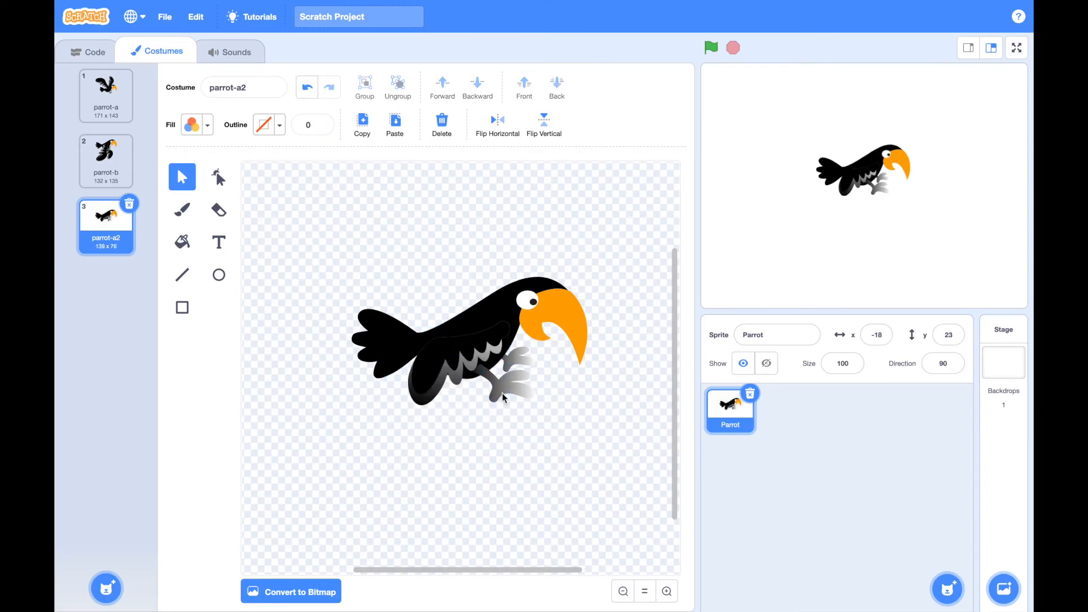
# Rotate both of the parrot's feet downward and reposition them beneath the folded wing
pyautogui.click(510, 387)
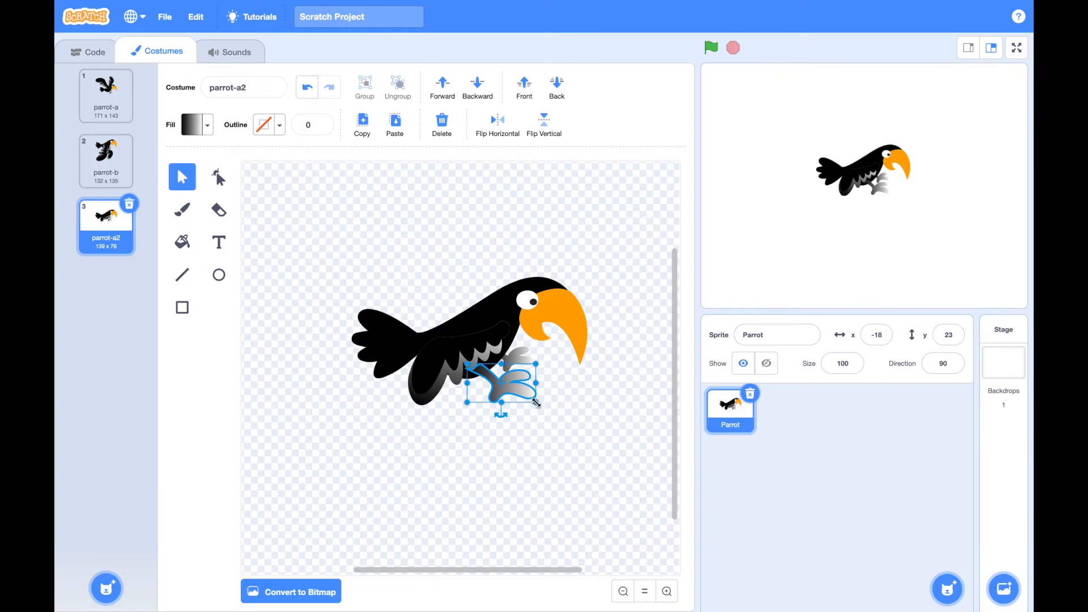
pyautogui.moveTo(536, 402); pyautogui.dragTo(474, 398)
pyautogui.click(518, 362)
pyautogui.click(534, 409)
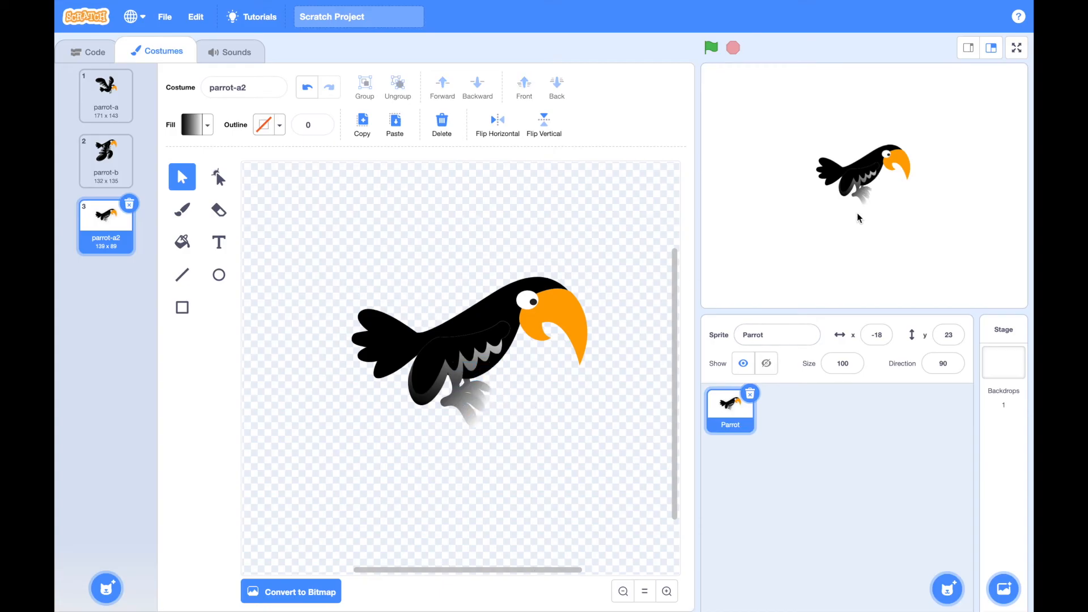
# Switch back and forth between the parrot-a and parrot-b costumes to preview the wing-flapping motion
pyautogui.click(103, 91)
pyautogui.click(105, 144)
pyautogui.click(102, 88)
pyautogui.click(104, 144)
pyautogui.click(107, 104)
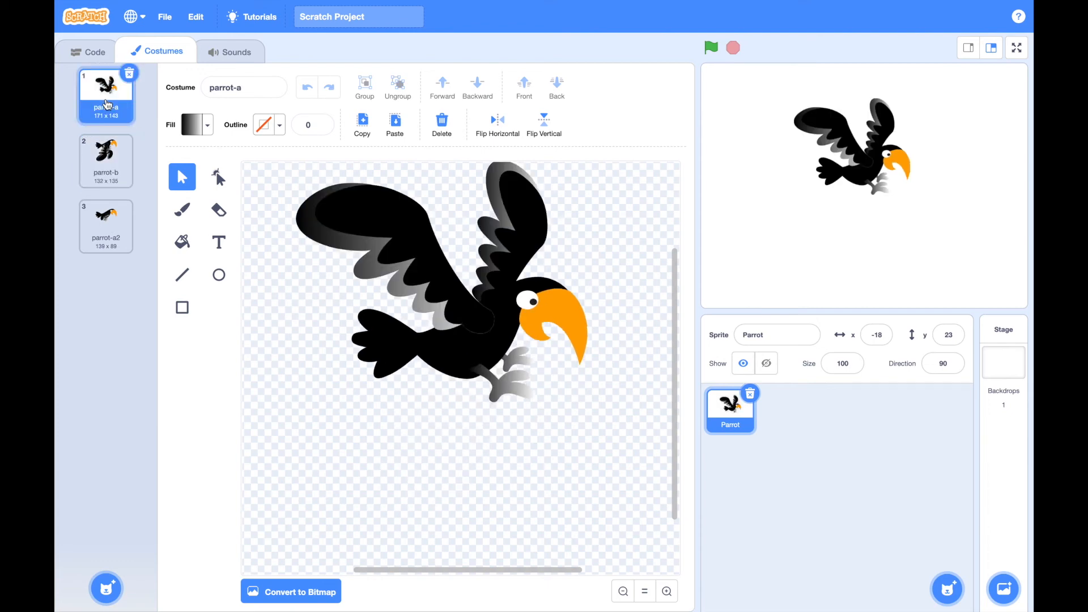
pyautogui.click(110, 151)
pyautogui.click(108, 107)
pyautogui.click(110, 175)
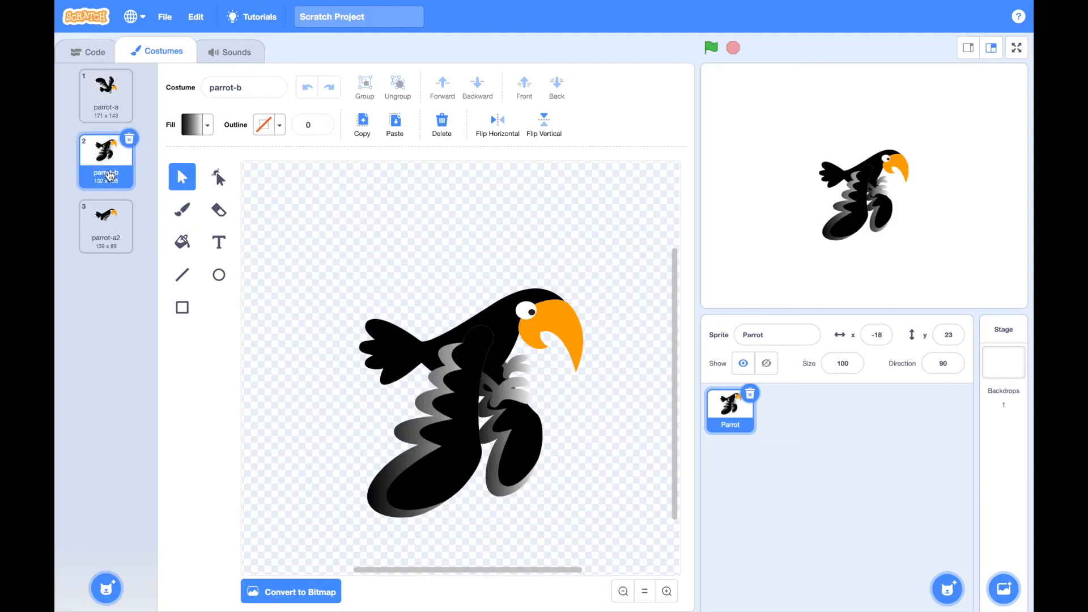
pyautogui.click(106, 110)
pyautogui.moveTo(109, 152); pyautogui.dragTo(110, 159)
pyautogui.click(109, 154)
pyautogui.click(106, 111)
pyautogui.click(110, 158)
pyautogui.click(103, 111)
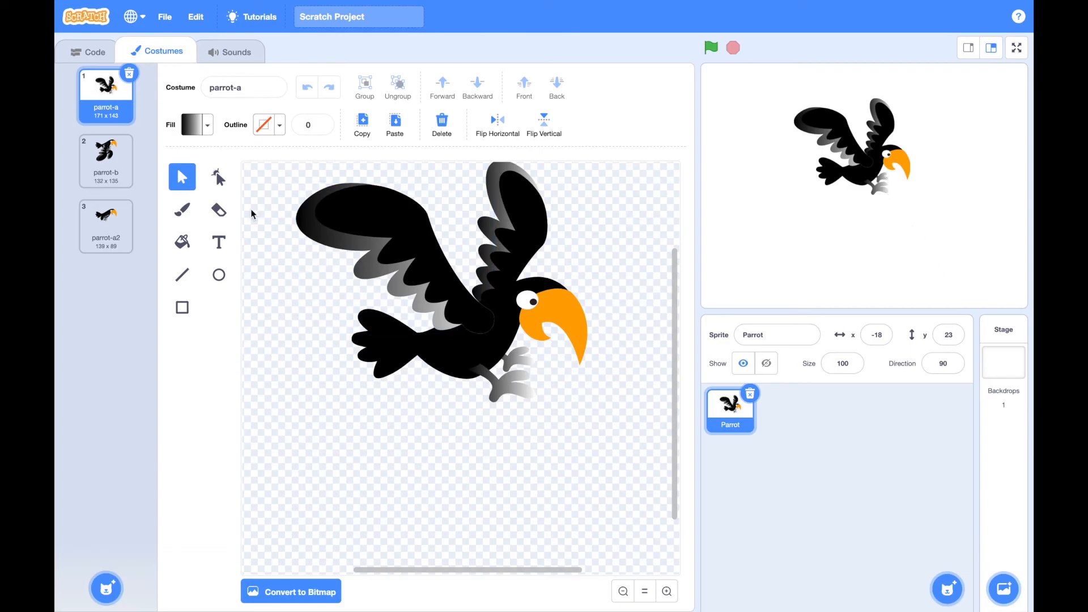
# In parrot-a2, rotate the body so the head tilts down and the tail rises, and move the eye back onto the head
pyautogui.click(111, 224)
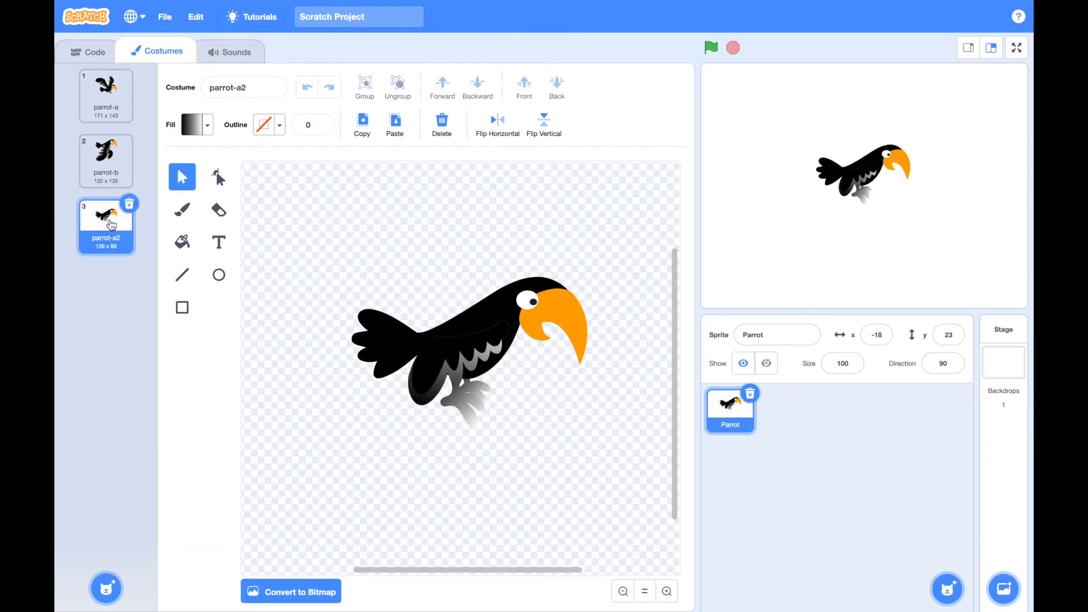
pyautogui.click(553, 294)
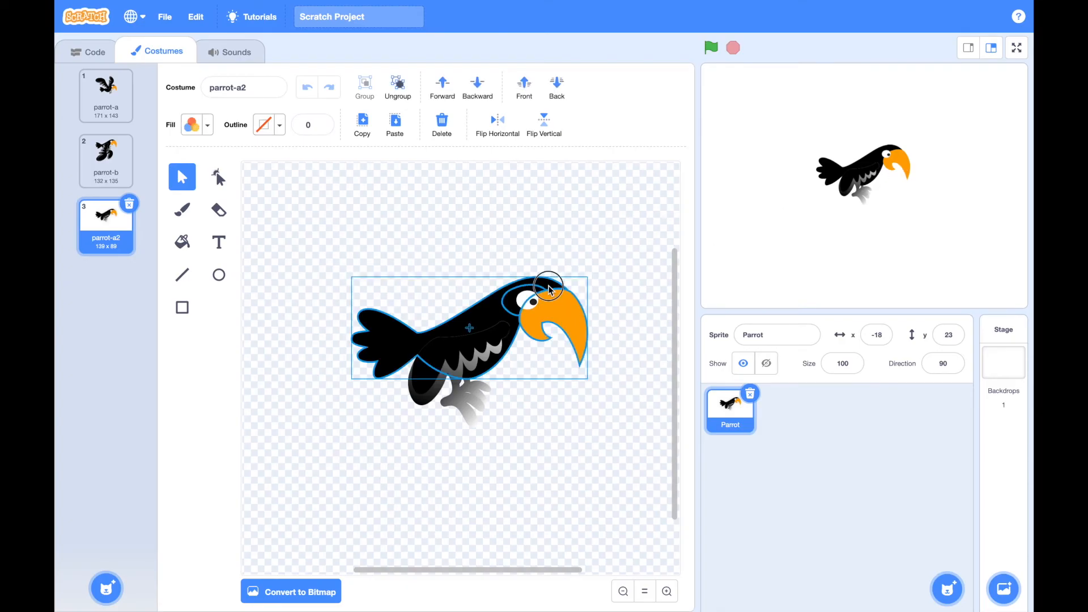
pyautogui.moveTo(469, 390); pyautogui.dragTo(437, 381)
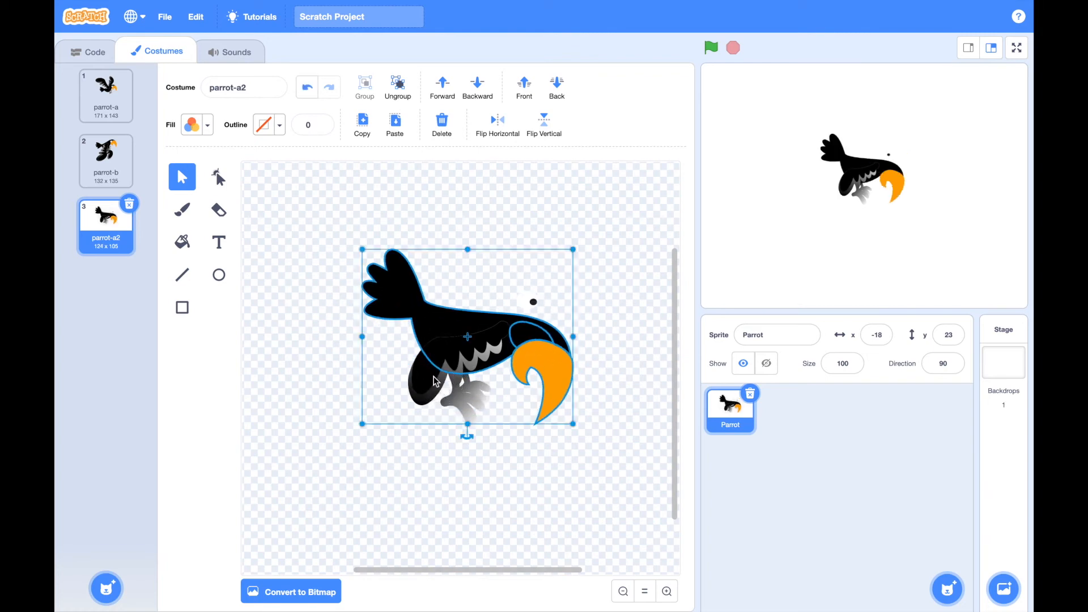
pyautogui.click(526, 301)
pyautogui.moveTo(527, 329); pyautogui.dragTo(526, 337)
pyautogui.click(612, 296)
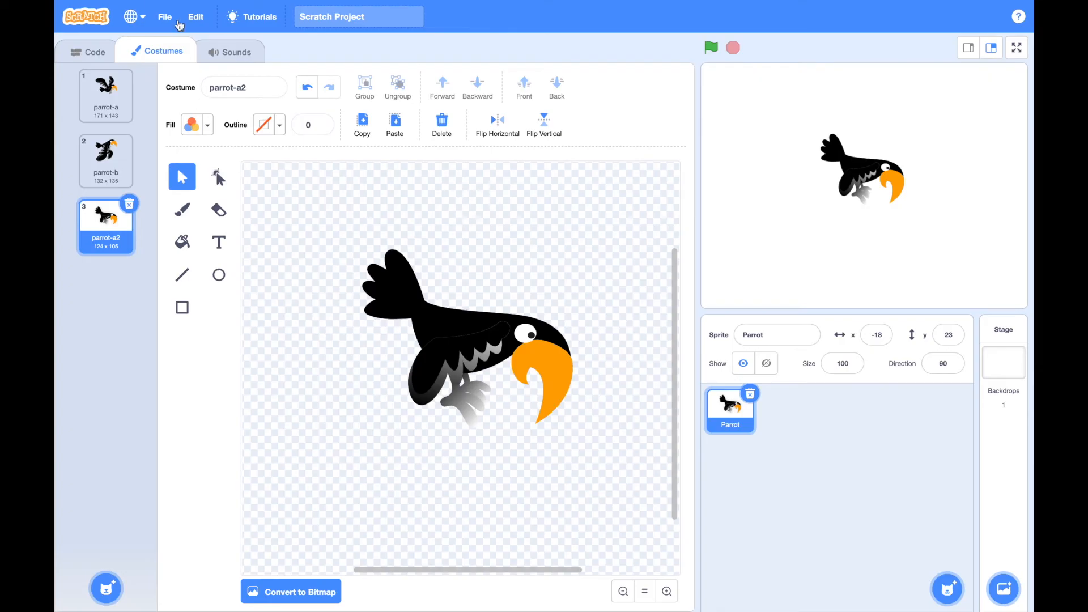
# Start a new project, replacing the contents of the current one
pyautogui.click(168, 17)
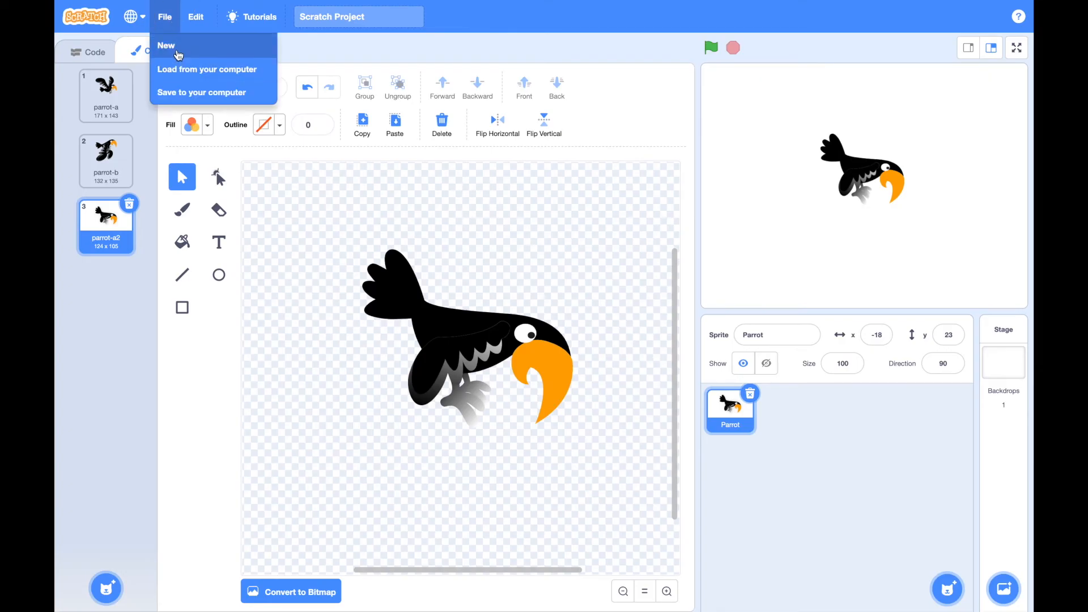
pyautogui.click(178, 55)
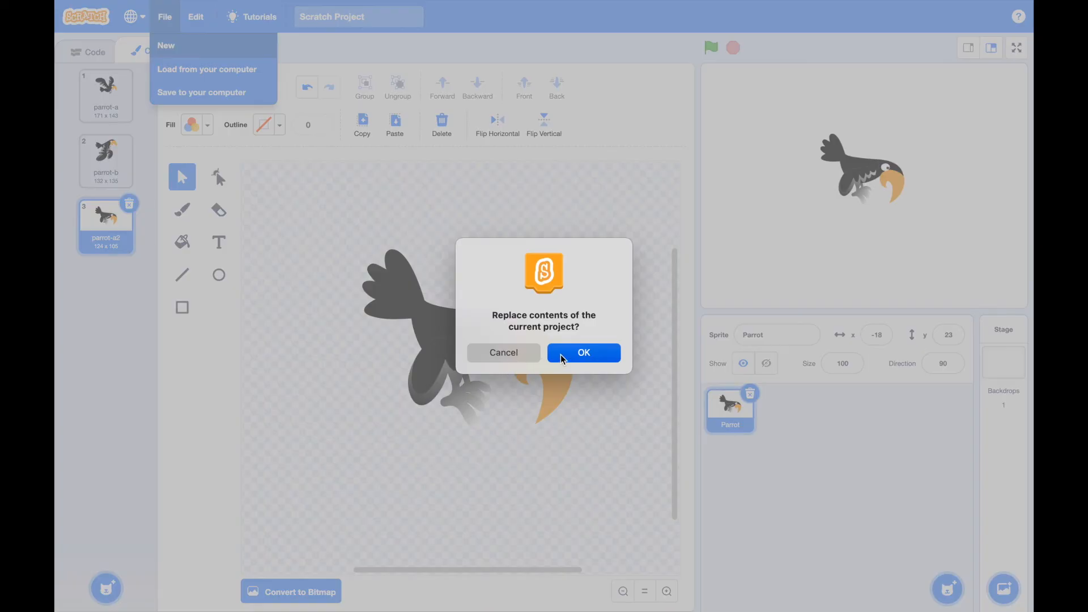
pyautogui.click(561, 358)
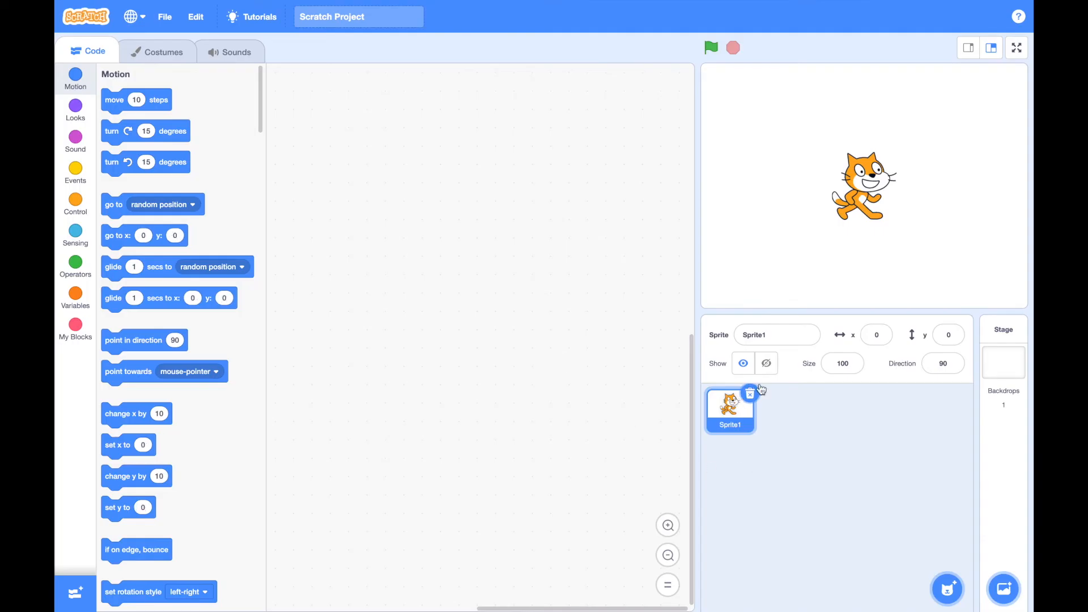
# Delete the default cat sprite and upload Rí na Mí.png from the Sprite Images folder as a new sprite
pyautogui.click(750, 394)
pyautogui.moveTo(948, 590)
pyautogui.click(948, 490)
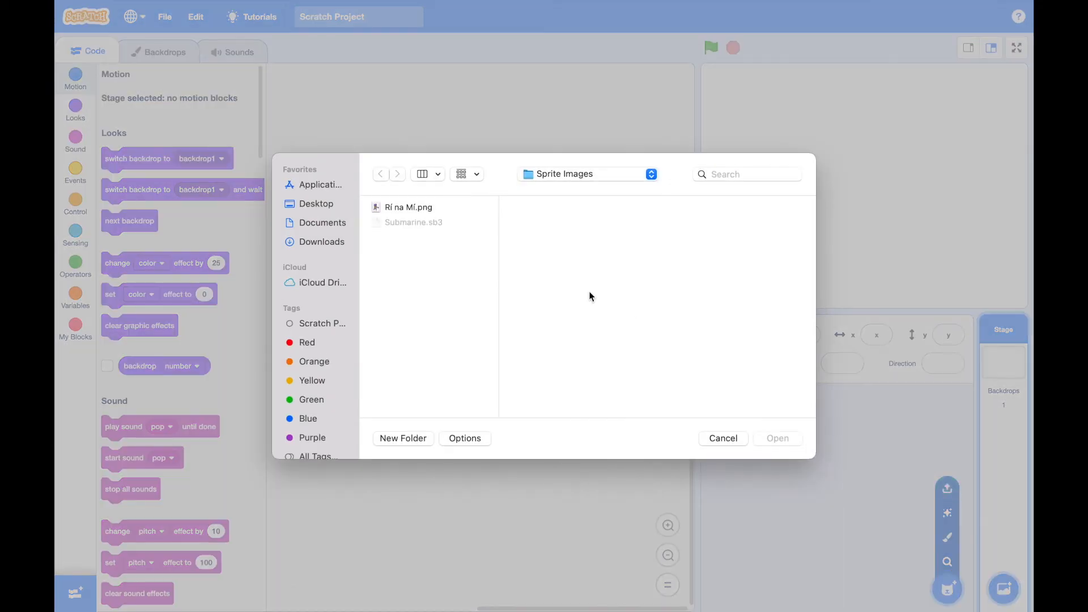
pyautogui.click(401, 212)
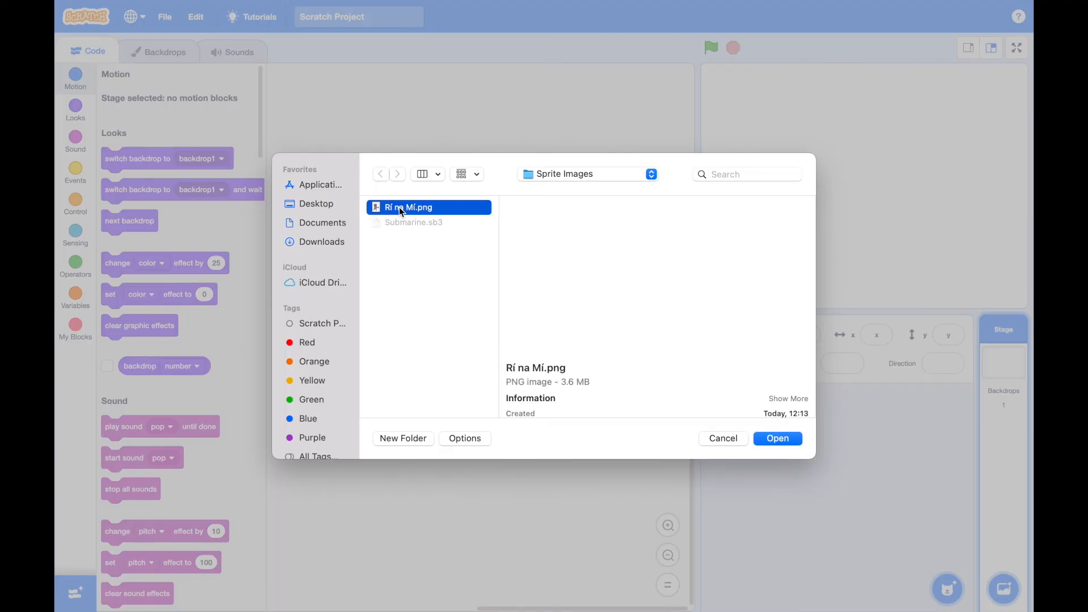
pyautogui.click(777, 440)
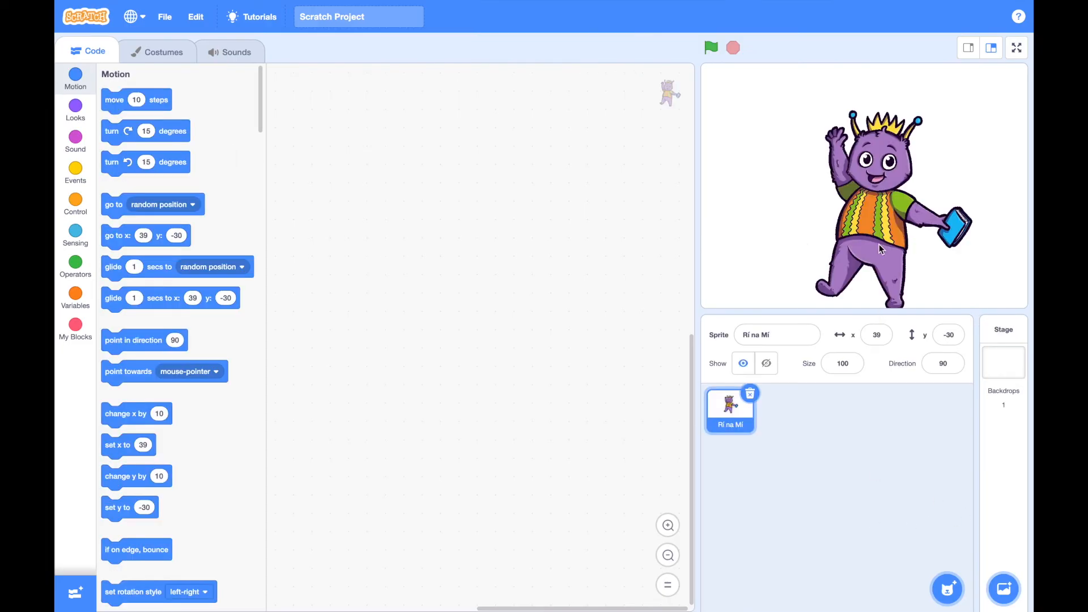
# Convert the Rí na Mí costume from bitmap to vector and select the figure
pyautogui.click(176, 62)
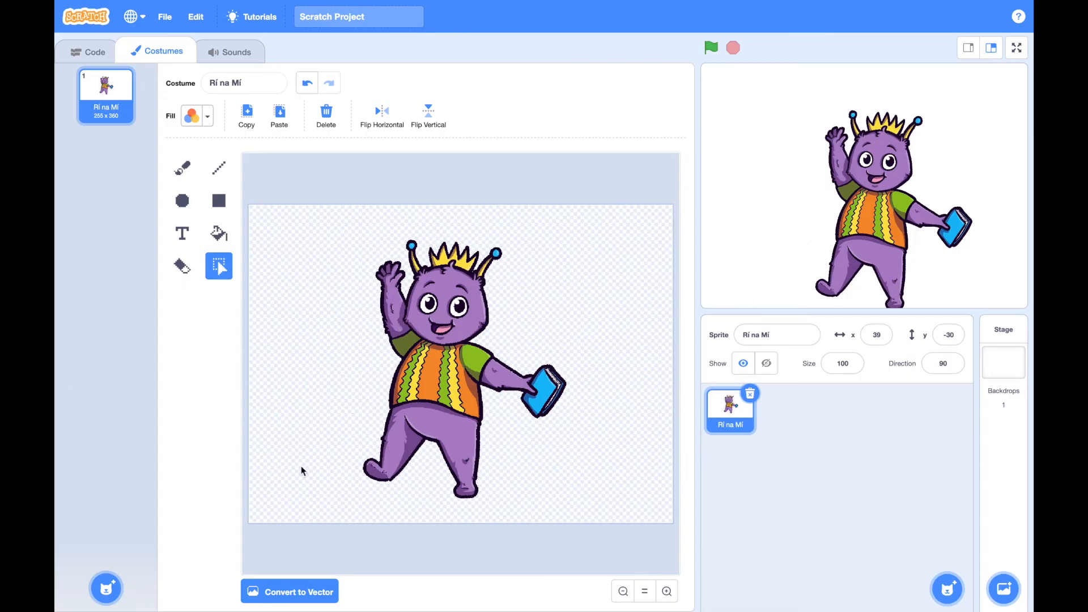
pyautogui.click(275, 591)
pyautogui.click(397, 393)
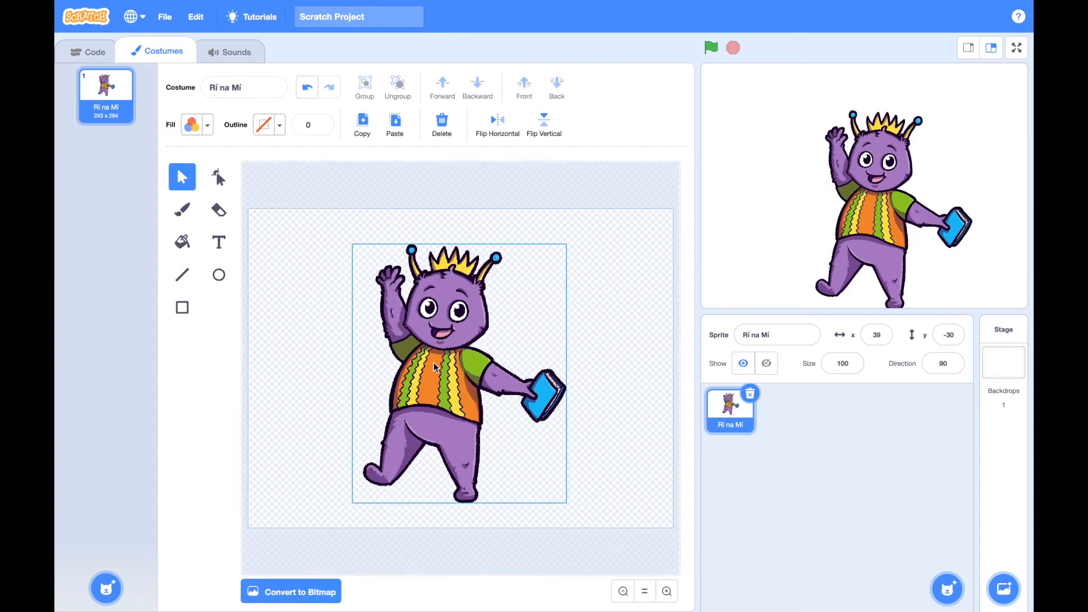
# Move the figure slightly up and to the right, and convert the Rí na Mí costume to bitmap
pyautogui.moveTo(440, 328); pyautogui.dragTo(455, 319)
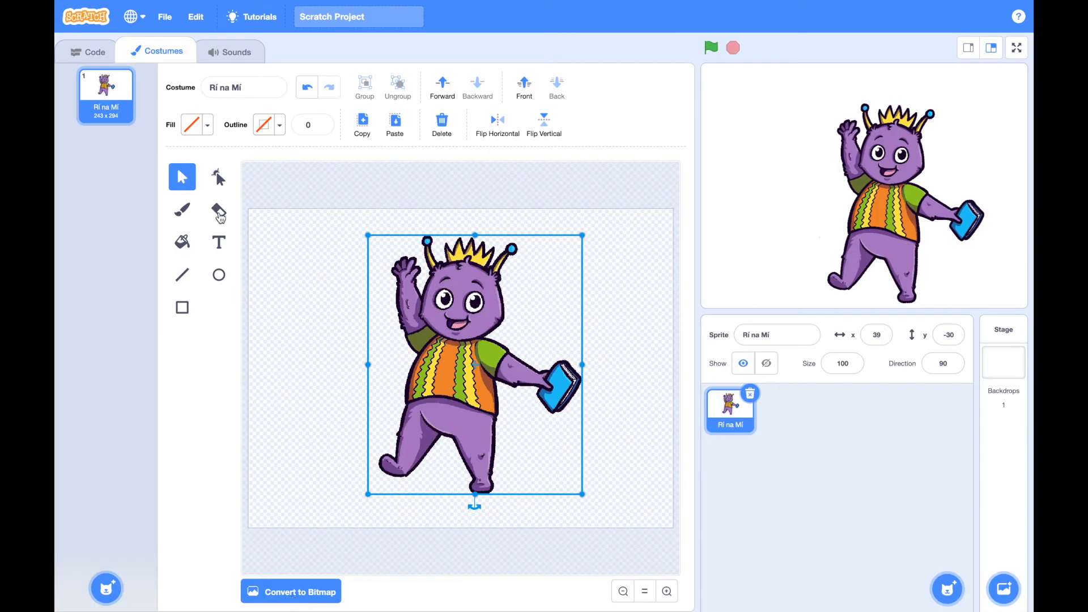
pyautogui.click(219, 210)
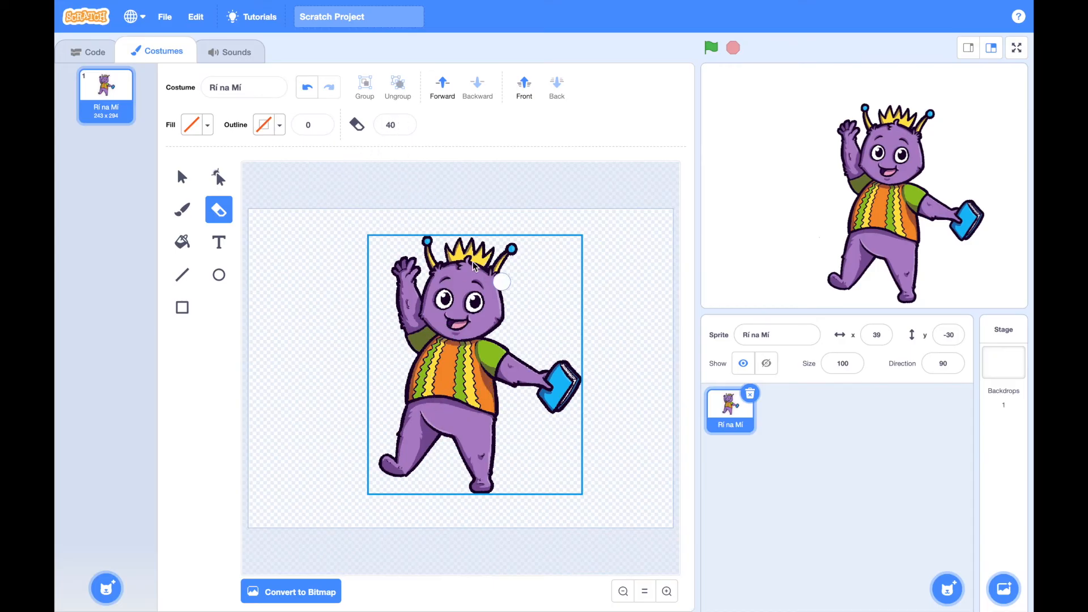
pyautogui.click(404, 122)
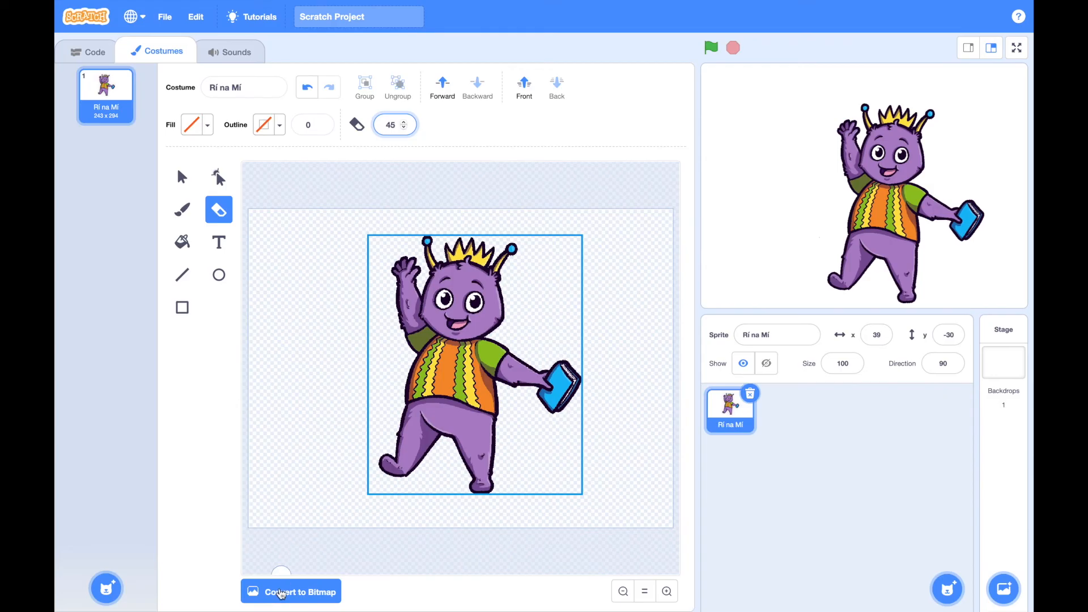
pyautogui.click(282, 593)
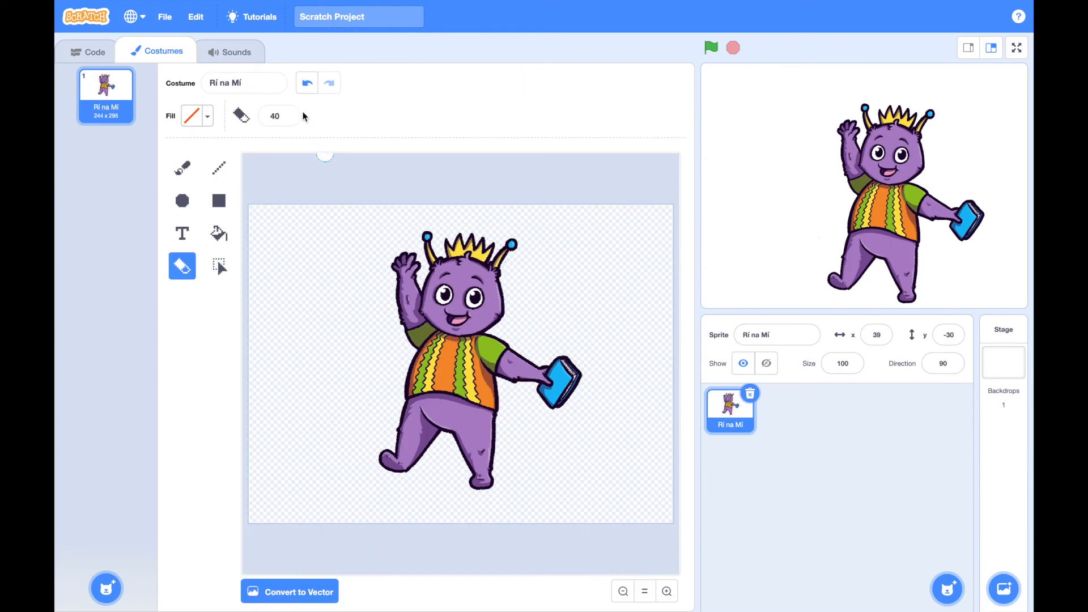
# Set the eraser size to 49, try erasing the figure's head and raised hand, and undo the erasure
pyautogui.click(288, 116)
pyautogui.click(288, 113)
pyautogui.click(288, 114)
pyautogui.click(288, 114)
pyautogui.click(287, 113)
pyautogui.click(288, 114)
pyautogui.click(288, 113)
pyautogui.click(288, 113)
pyautogui.click(288, 113)
pyautogui.moveTo(512, 249)
pyautogui.mouseDown()
pyautogui.moveTo(389, 238)
pyautogui.moveTo(478, 233)
pyautogui.moveTo(345, 250)
pyautogui.moveTo(506, 269)
pyautogui.moveTo(391, 267)
pyautogui.moveTo(508, 279)
pyautogui.moveTo(374, 295)
pyautogui.moveTo(498, 308)
pyautogui.moveTo(495, 294)
pyautogui.mouseUp()
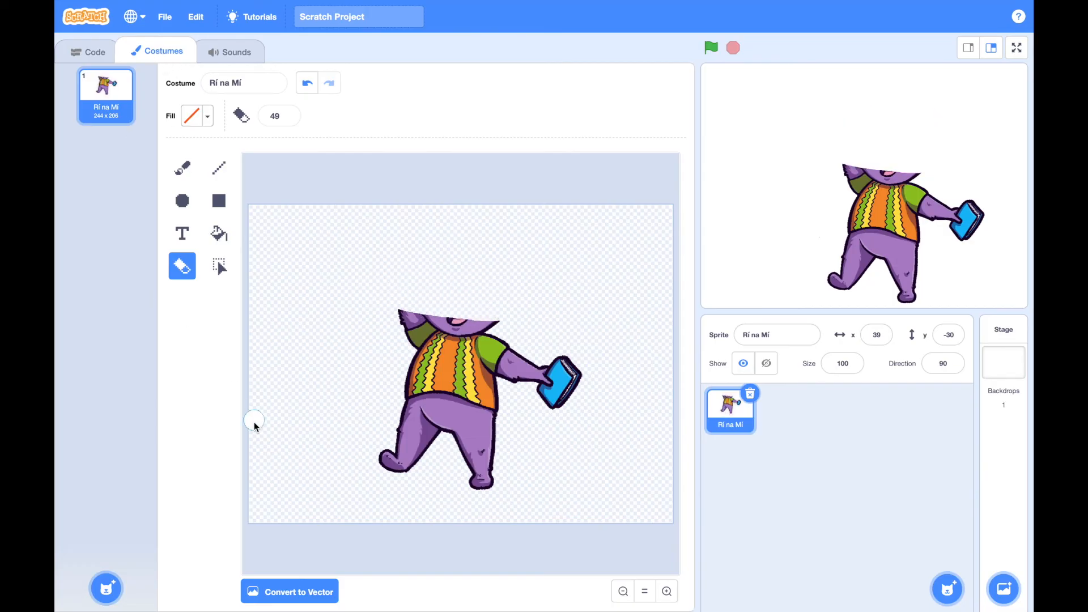
pyautogui.click(307, 83)
# Duplicate the Rí na Mí costume and erase everything in the copy except the arm holding the book
pyautogui.rightClick(120, 106)
pyautogui.click(142, 116)
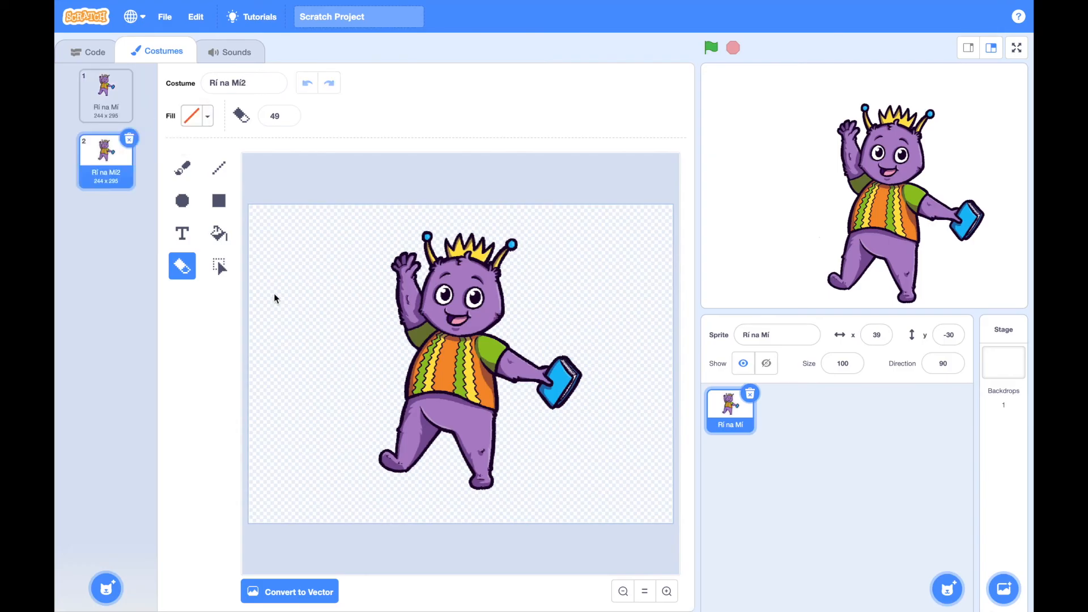
pyautogui.click(486, 248)
pyautogui.moveTo(488, 246)
pyautogui.mouseDown()
pyautogui.moveTo(529, 244)
pyautogui.moveTo(388, 240)
pyautogui.moveTo(454, 231)
pyautogui.moveTo(560, 266)
pyautogui.moveTo(362, 269)
pyautogui.moveTo(401, 294)
pyautogui.moveTo(507, 306)
pyautogui.moveTo(483, 318)
pyautogui.moveTo(403, 306)
pyautogui.moveTo(389, 369)
pyautogui.moveTo(403, 459)
pyautogui.moveTo(441, 441)
pyautogui.moveTo(482, 485)
pyautogui.moveTo(482, 460)
pyautogui.moveTo(496, 467)
pyautogui.moveTo(462, 400)
pyautogui.moveTo(427, 422)
pyautogui.moveTo(409, 342)
pyautogui.moveTo(415, 332)
pyautogui.moveTo(420, 361)
pyautogui.moveTo(459, 329)
pyautogui.moveTo(454, 373)
pyautogui.moveTo(488, 420)
pyautogui.moveTo(488, 395)
pyautogui.moveTo(468, 371)
pyautogui.moveTo(440, 371)
pyautogui.moveTo(460, 352)
pyautogui.moveTo(461, 333)
pyautogui.mouseUp()
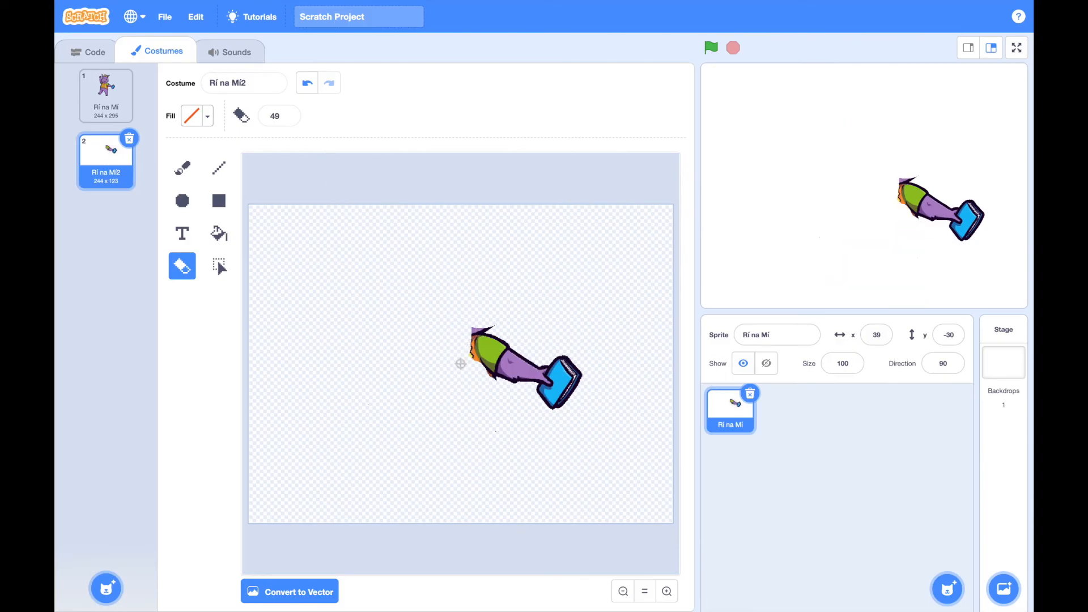
# Set the eraser size to 3 and erase a thin line around the green sleeve's shoulder edge to separate it from the body remnants
pyautogui.click(667, 591)
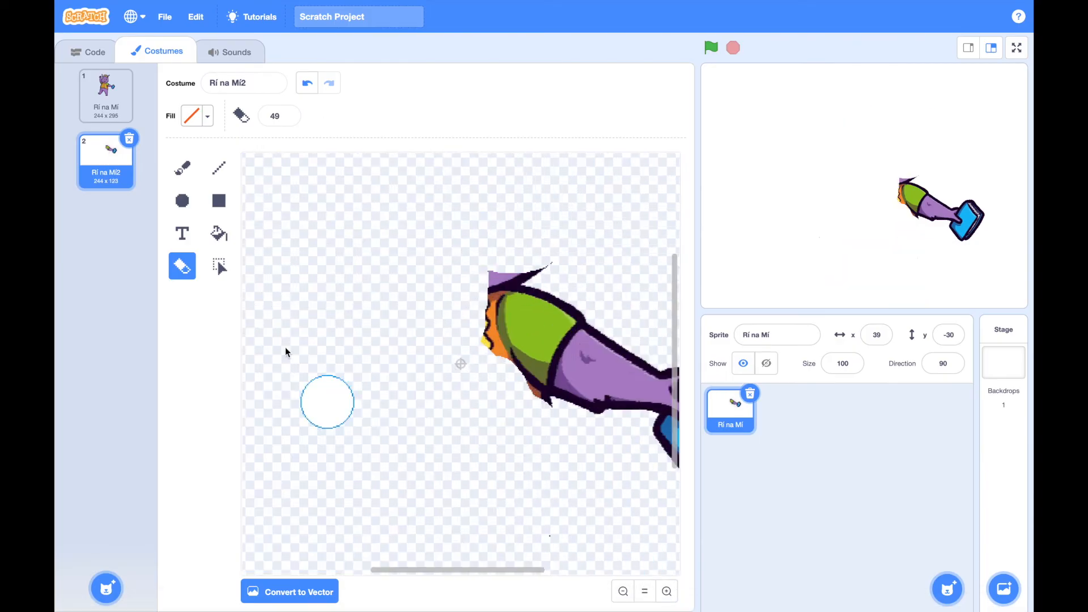
pyautogui.click(221, 267)
pyautogui.hscroll(5, 365, 297)
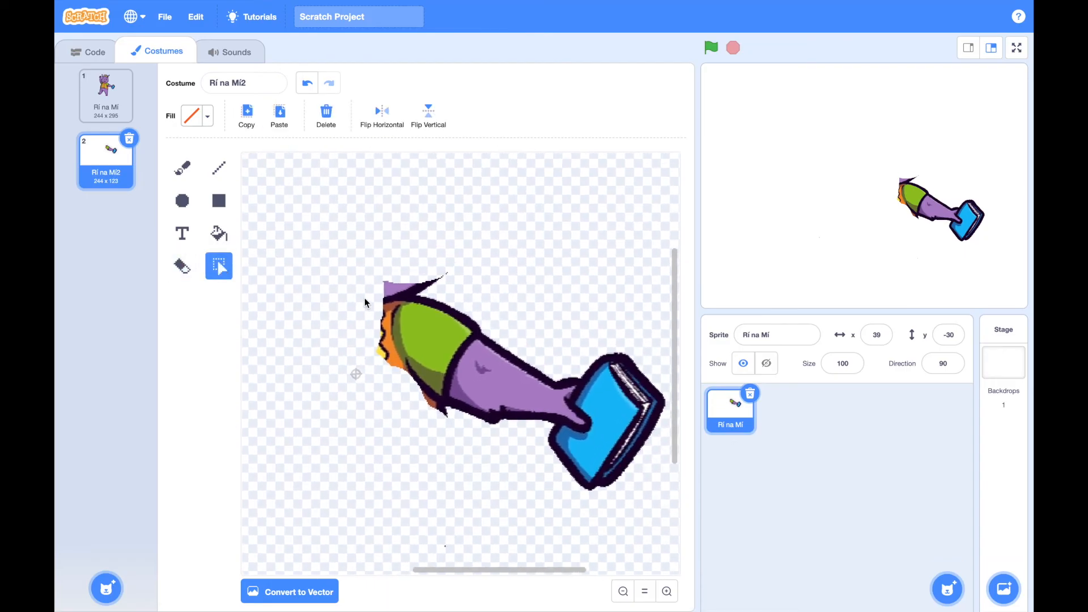
pyautogui.hscroll(1, 365, 298)
pyautogui.scroll(-1, 365, 297)
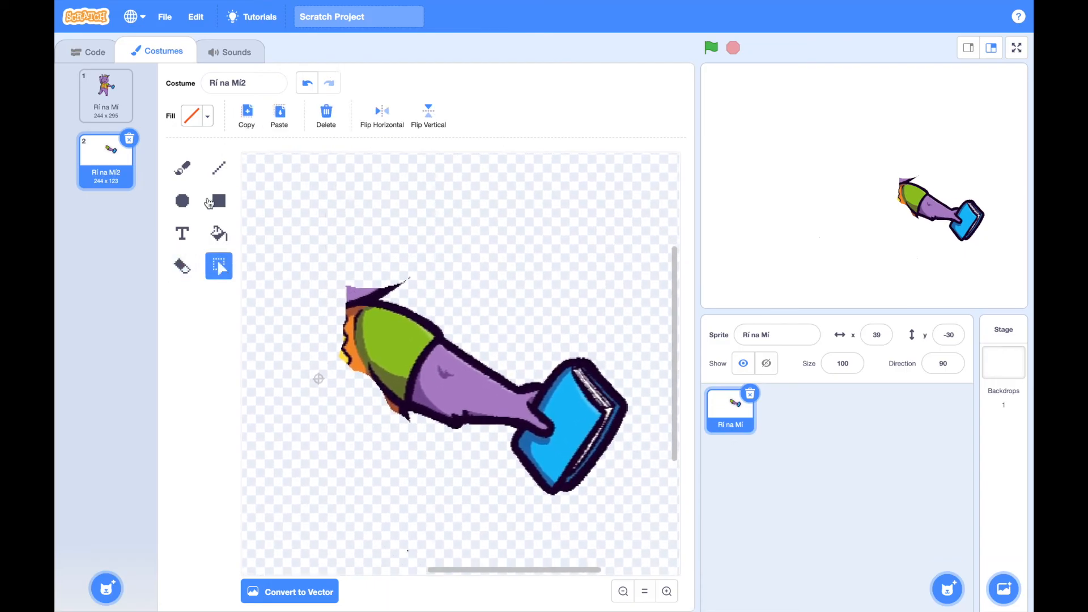
pyautogui.click(183, 266)
pyautogui.click(288, 120)
pyautogui.click(288, 119)
pyautogui.click(288, 120)
pyautogui.click(288, 120)
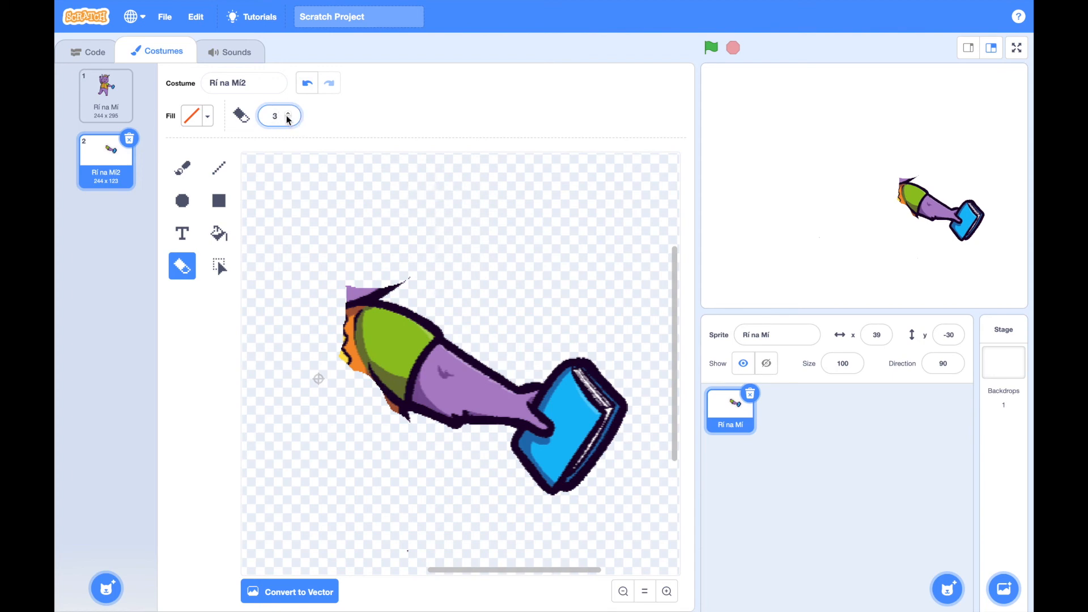
pyautogui.moveTo(408, 279)
pyautogui.mouseDown()
pyautogui.moveTo(364, 311)
pyautogui.moveTo(368, 379)
pyautogui.moveTo(340, 348)
pyautogui.mouseUp()
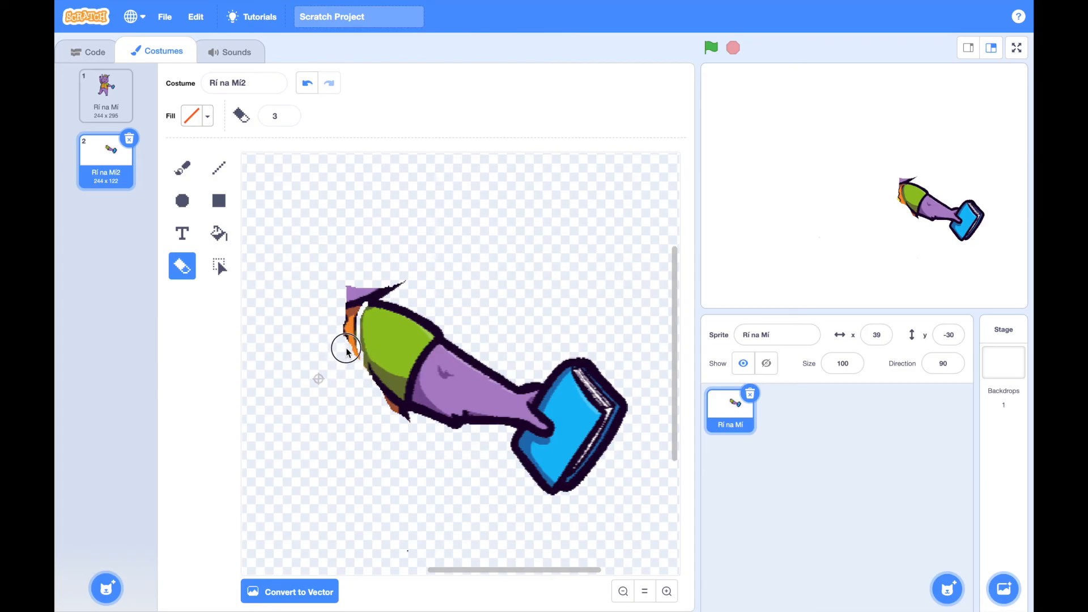
pyautogui.moveTo(368, 306); pyautogui.dragTo(409, 279)
# Set the eraser size to 7 and erase the leftover head and shirt fragments around the green sleeve
pyautogui.click(288, 112)
pyautogui.click(289, 113)
pyautogui.click(289, 113)
pyautogui.click(288, 113)
pyautogui.moveTo(347, 294)
pyautogui.mouseDown()
pyautogui.moveTo(370, 276)
pyautogui.moveTo(360, 289)
pyautogui.moveTo(381, 284)
pyautogui.moveTo(342, 307)
pyautogui.moveTo(345, 335)
pyautogui.moveTo(371, 386)
pyautogui.moveTo(410, 422)
pyautogui.mouseUp()
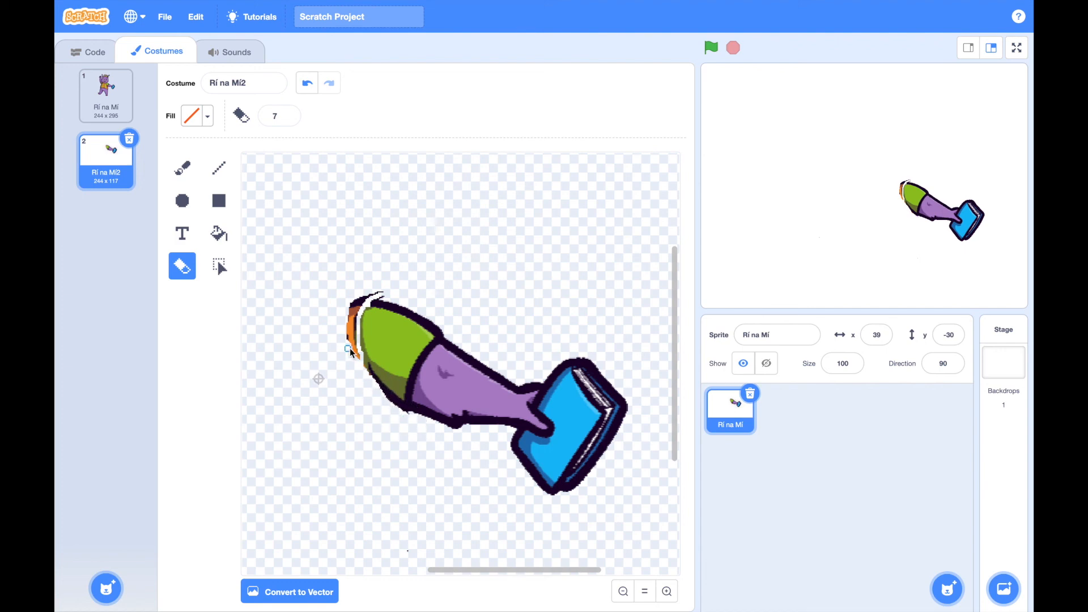
pyautogui.moveTo(362, 372)
pyautogui.mouseDown()
pyautogui.moveTo(348, 315)
pyautogui.moveTo(376, 287)
pyautogui.moveTo(348, 316)
pyautogui.moveTo(353, 340)
pyautogui.moveTo(356, 312)
pyautogui.moveTo(381, 301)
pyautogui.mouseUp()
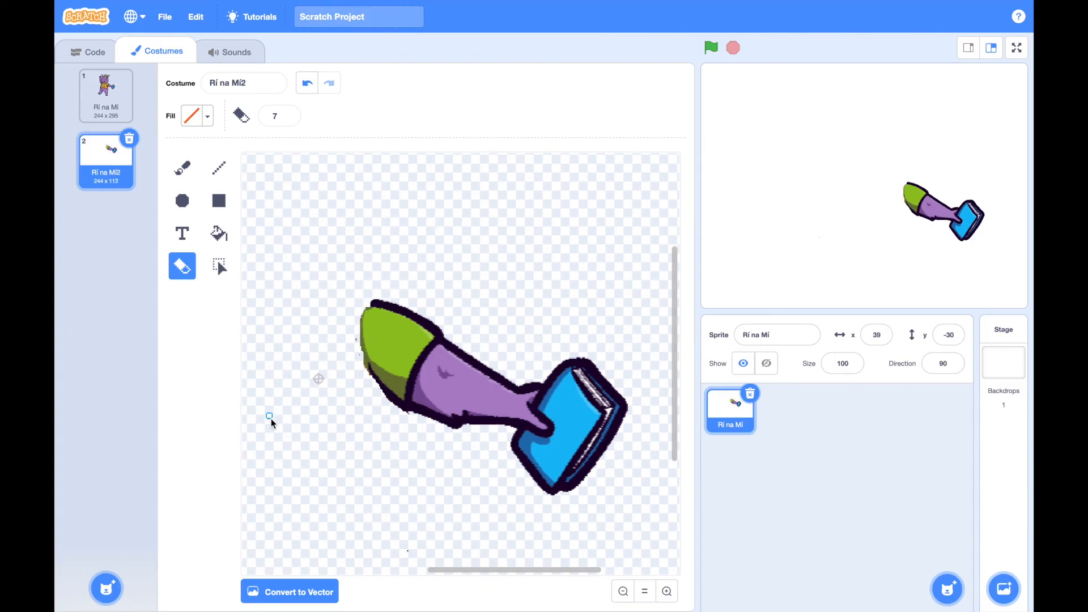
# Select the cleaned-up arm with the book in the Rí na Mí2 costume and copy it
pyautogui.click(624, 593)
pyautogui.click(219, 264)
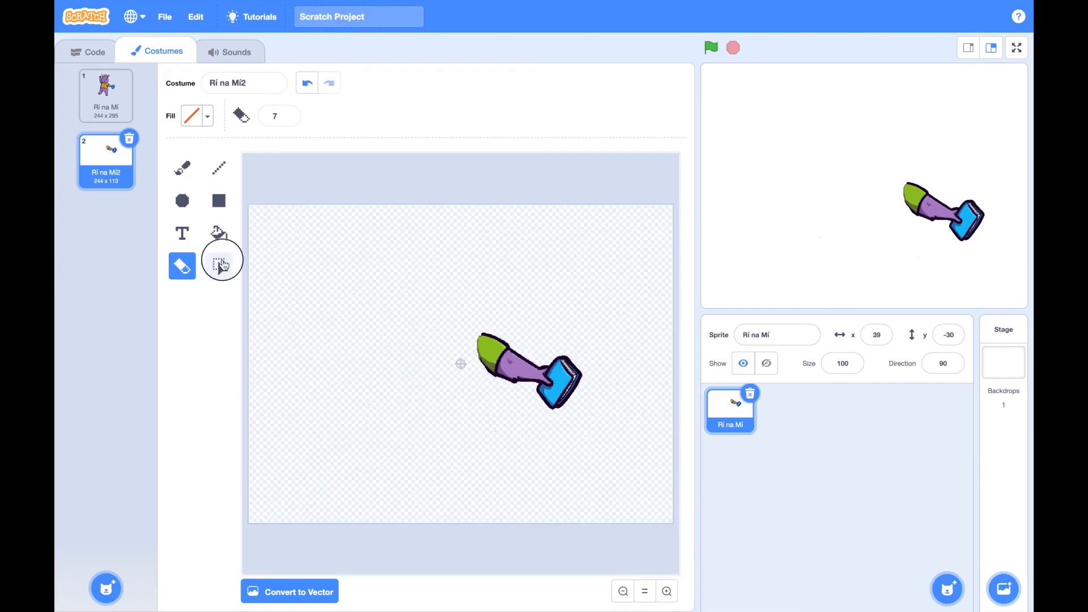
pyautogui.moveTo(440, 303); pyautogui.dragTo(604, 423)
pyautogui.click(248, 116)
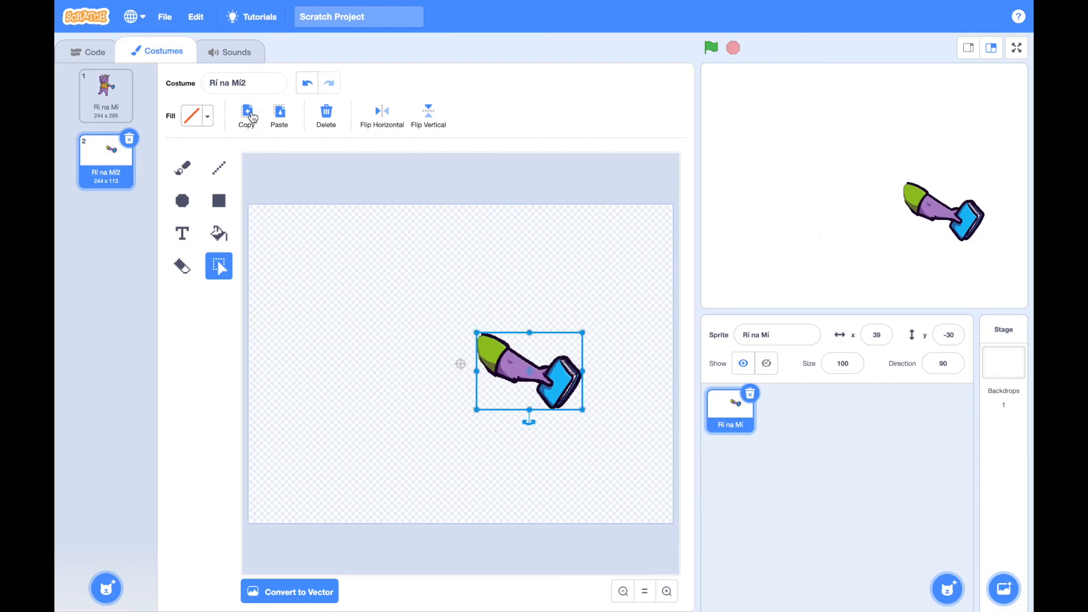
# In the original Rí na Mí costume, erase a narrow gap separating the raised arm from the head and shirt
pyautogui.click(120, 102)
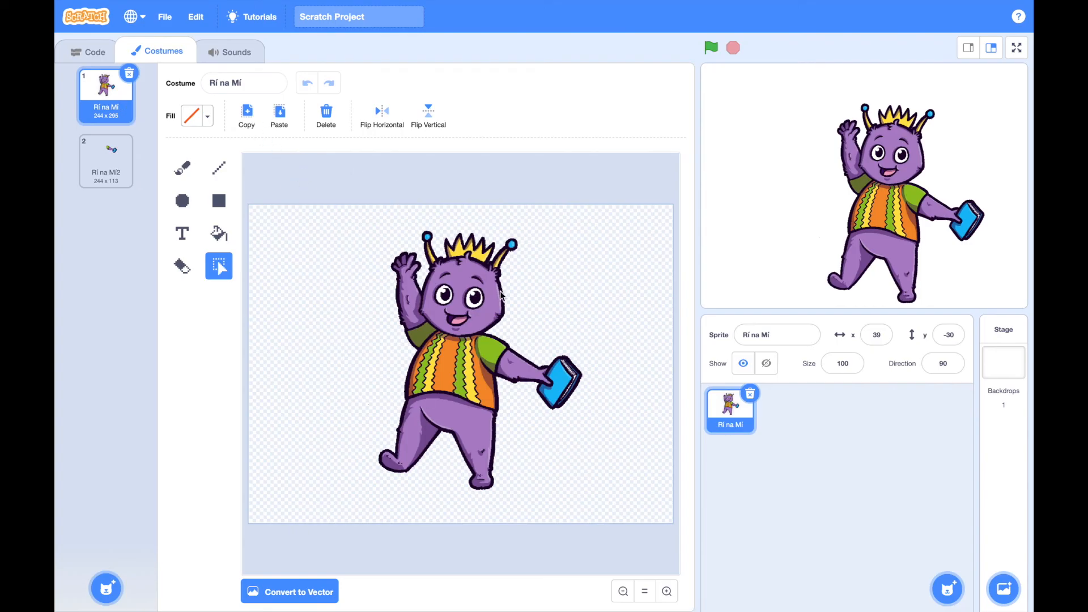
pyautogui.click(667, 592)
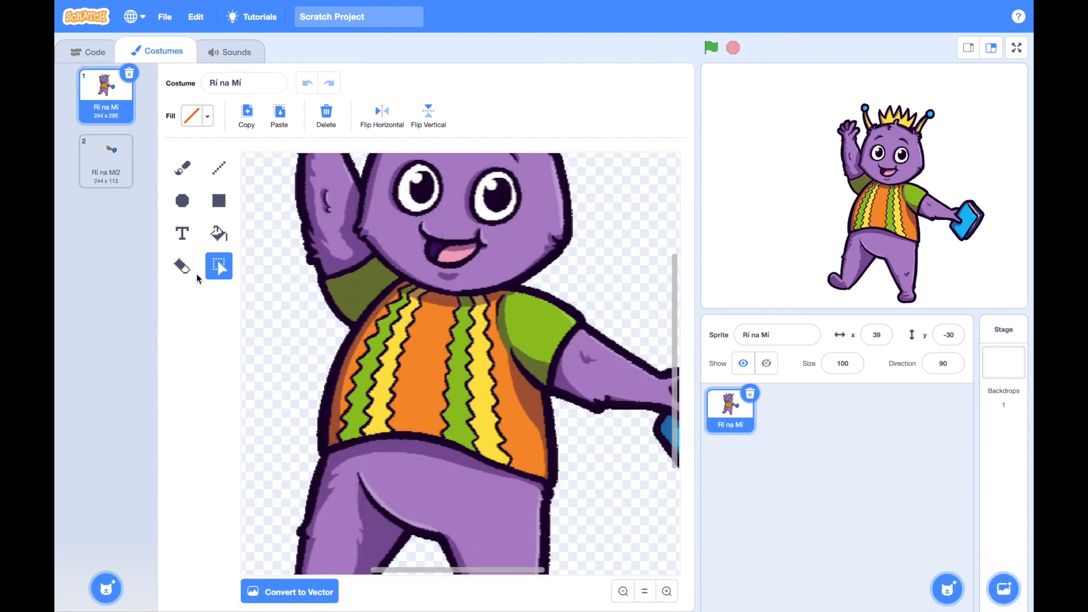
pyautogui.click(182, 265)
pyautogui.moveTo(351, 327)
pyautogui.mouseDown()
pyautogui.moveTo(395, 280)
pyautogui.moveTo(349, 231)
pyautogui.moveTo(359, 180)
pyautogui.mouseUp()
pyautogui.scroll(3, 283, 303)
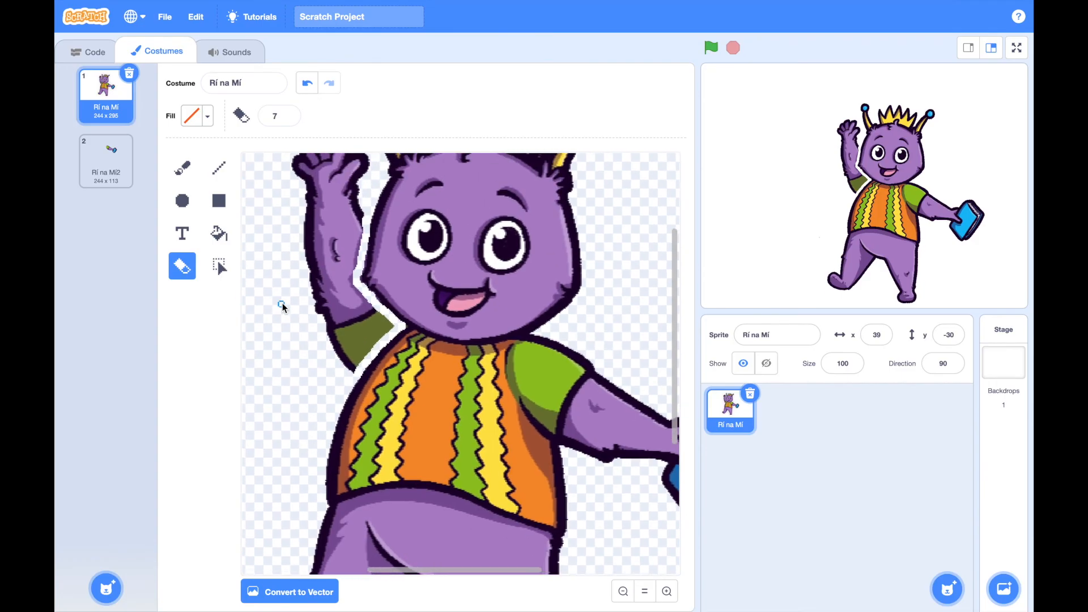
pyautogui.scroll(3, 282, 302)
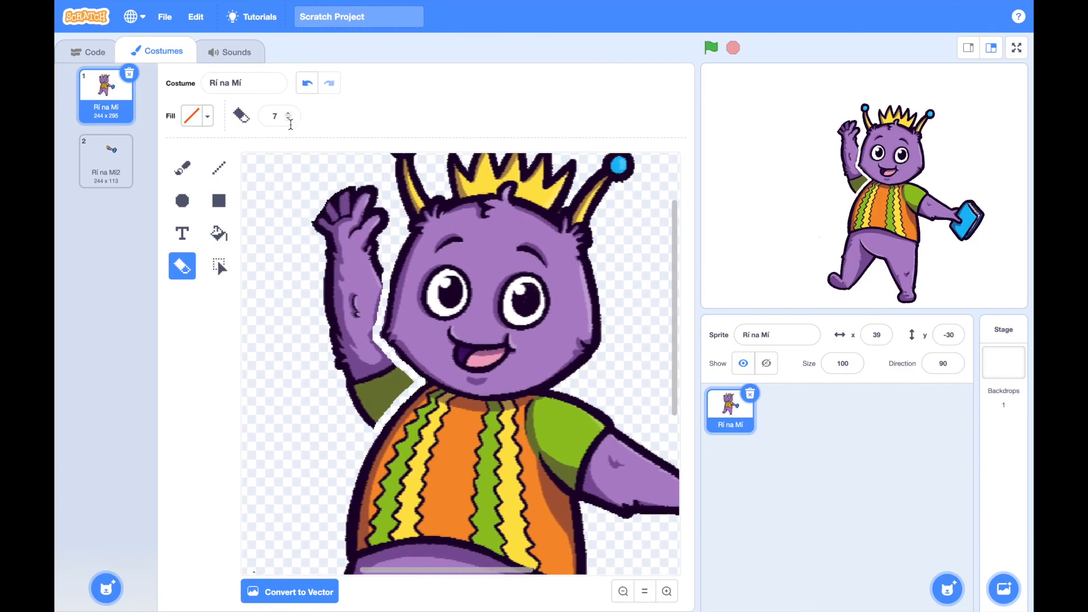
# Set the eraser size to 18 and erase the whole raised arm, including its sleeve
pyautogui.click(288, 115)
pyautogui.press('BackSpace')
pyautogui.write('13')
pyautogui.press('BackSpace')
pyautogui.write('8')
pyautogui.moveTo(311, 219)
pyautogui.mouseDown()
pyautogui.moveTo(342, 194)
pyautogui.moveTo(370, 198)
pyautogui.moveTo(382, 236)
pyautogui.moveTo(377, 298)
pyautogui.mouseUp()
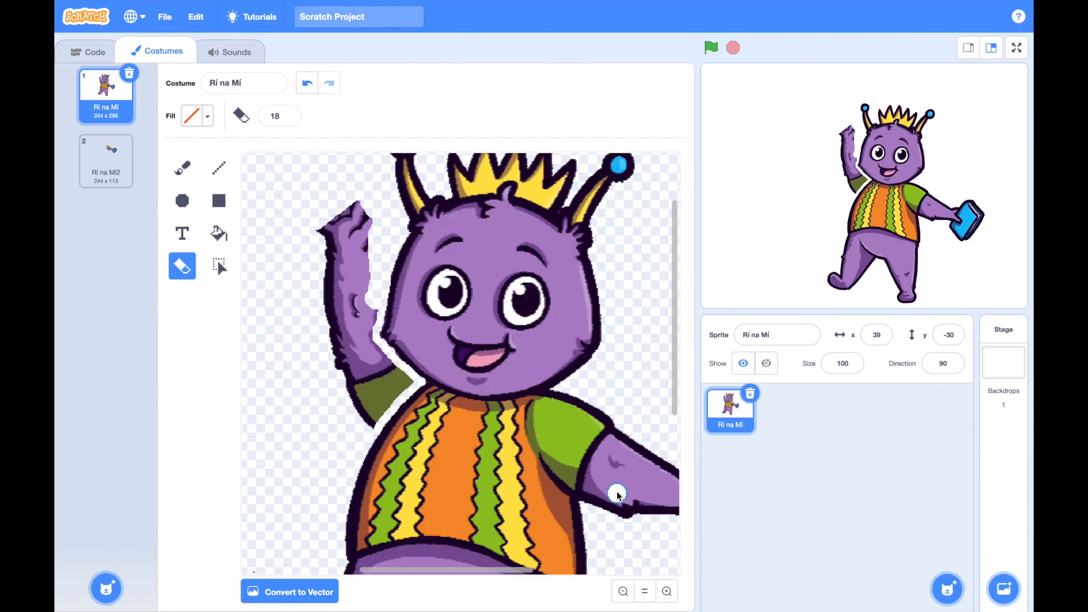
pyautogui.scroll(-5, 340, 340)
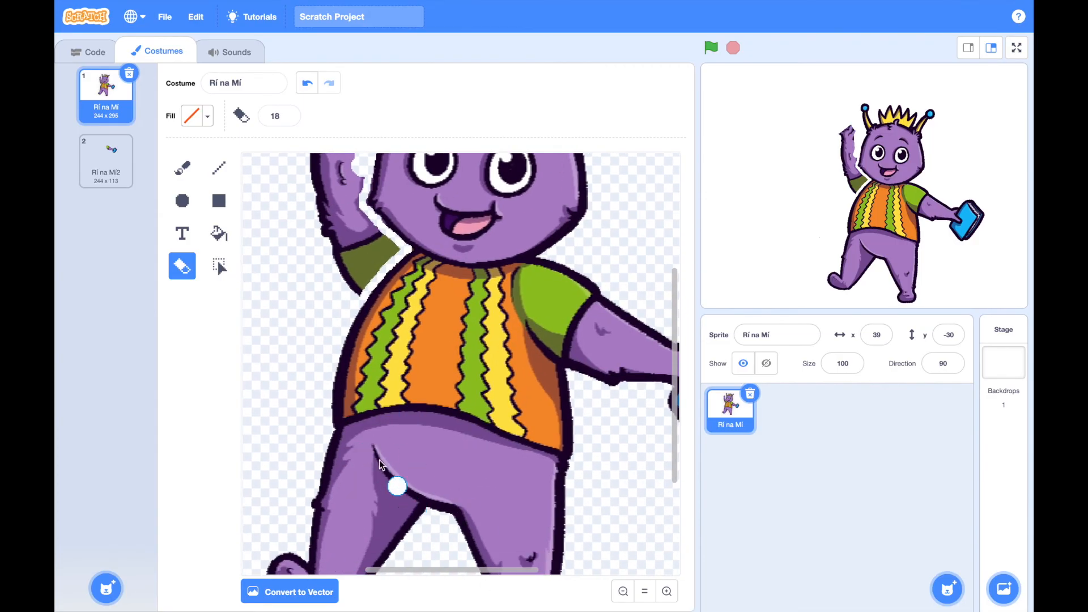
pyautogui.scroll(3, 363, 442)
pyautogui.moveTo(344, 194)
pyautogui.mouseDown()
pyautogui.moveTo(364, 172)
pyautogui.moveTo(386, 170)
pyautogui.moveTo(379, 255)
pyautogui.moveTo(374, 181)
pyautogui.moveTo(343, 249)
pyautogui.moveTo(369, 233)
pyautogui.moveTo(355, 257)
pyautogui.moveTo(377, 253)
pyautogui.moveTo(426, 341)
pyautogui.moveTo(408, 347)
pyautogui.moveTo(381, 389)
pyautogui.moveTo(418, 347)
pyautogui.moveTo(386, 330)
pyautogui.moveTo(369, 254)
pyautogui.moveTo(350, 284)
pyautogui.moveTo(369, 300)
pyautogui.moveTo(353, 326)
pyautogui.moveTo(374, 317)
pyautogui.moveTo(379, 367)
pyautogui.moveTo(364, 379)
pyautogui.mouseUp()
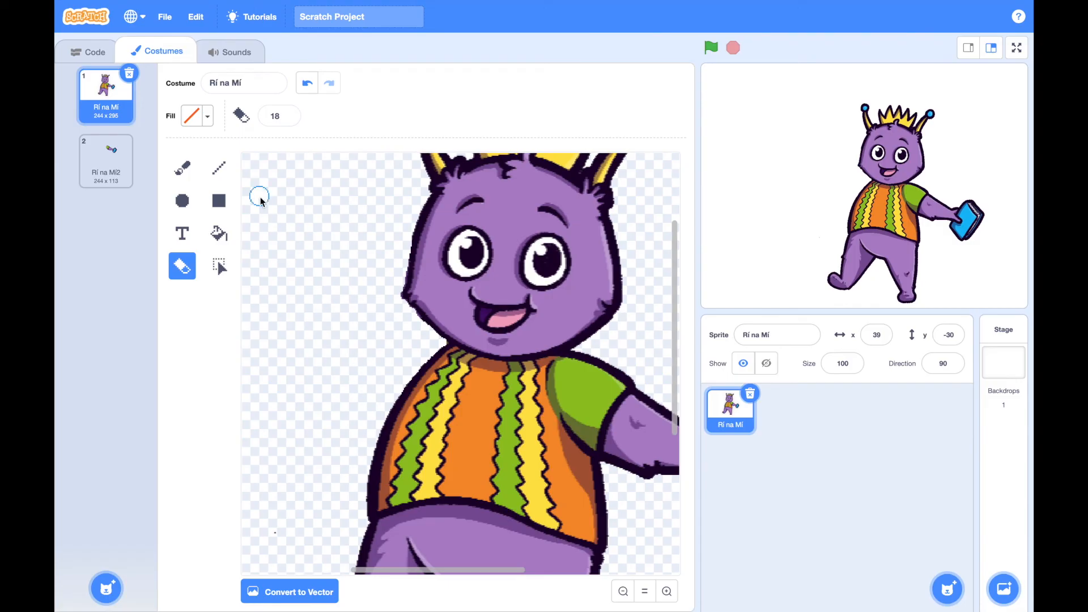
# Convert the armless-side Rí na Mí costume to vector and paste the copied book arm into it
pyautogui.click(627, 592)
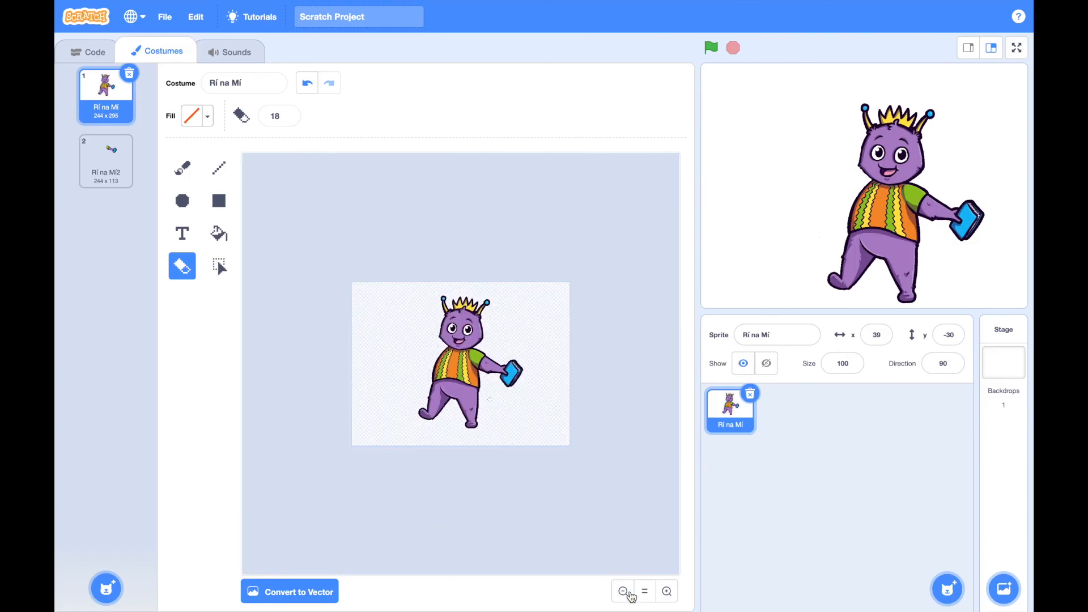
pyautogui.click(667, 592)
pyautogui.click(667, 591)
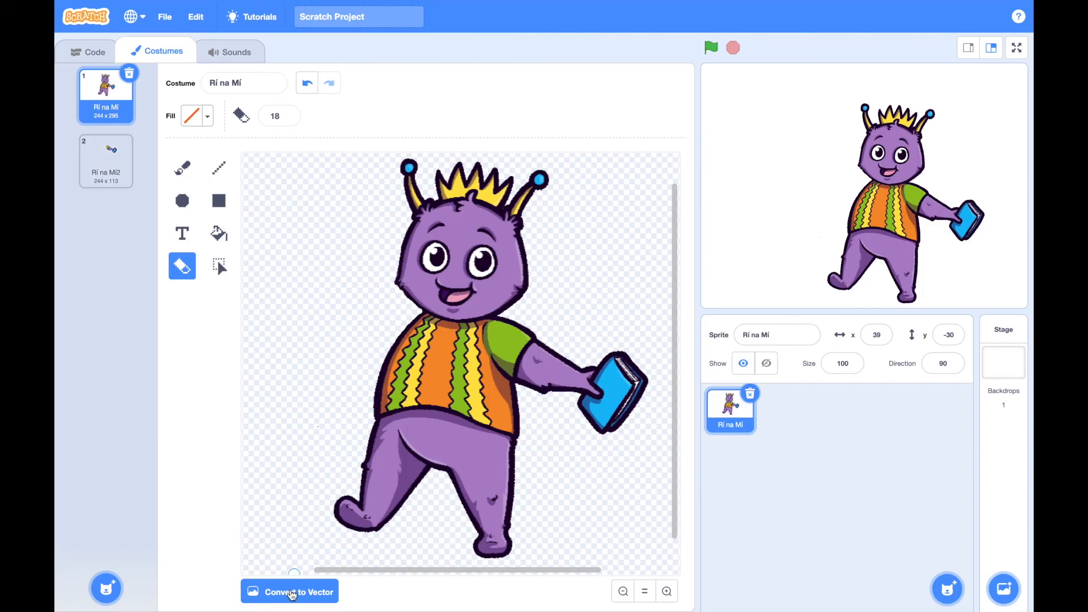
pyautogui.click(292, 592)
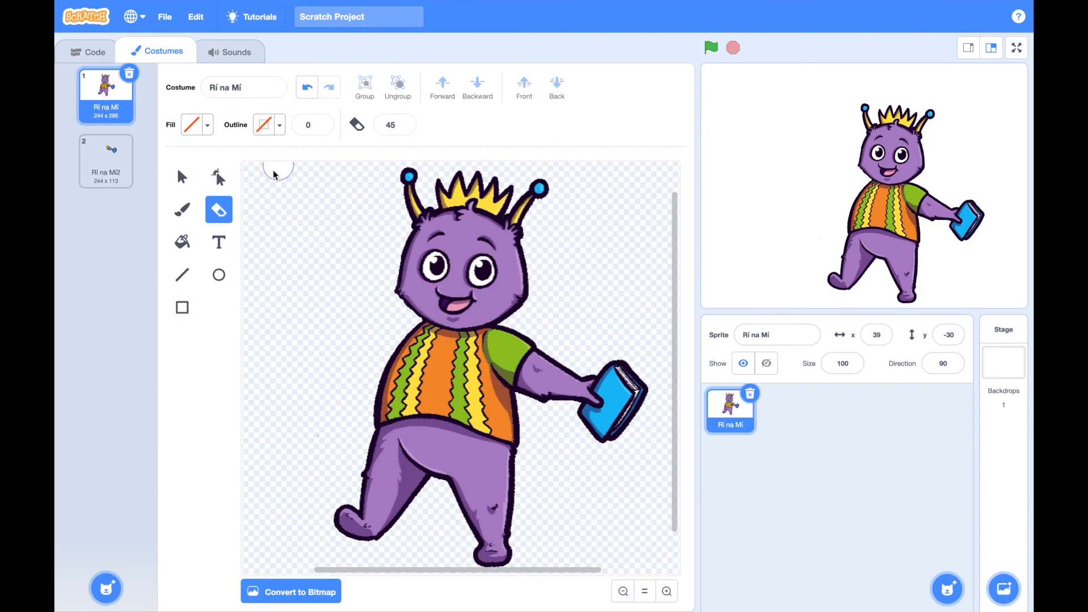
pyautogui.click(182, 176)
pyautogui.click(332, 295)
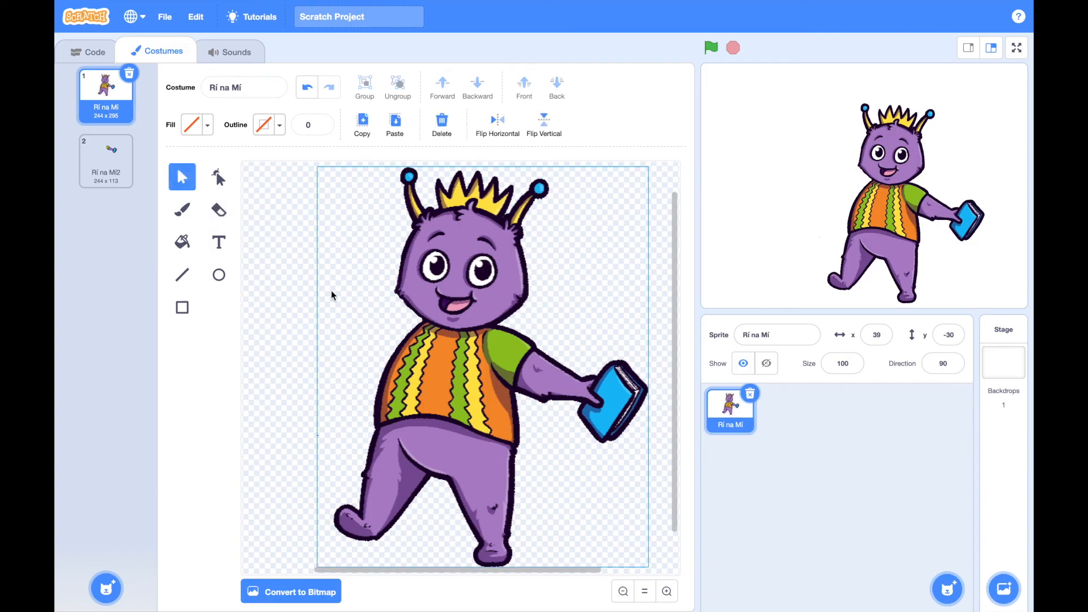
pyautogui.click(395, 122)
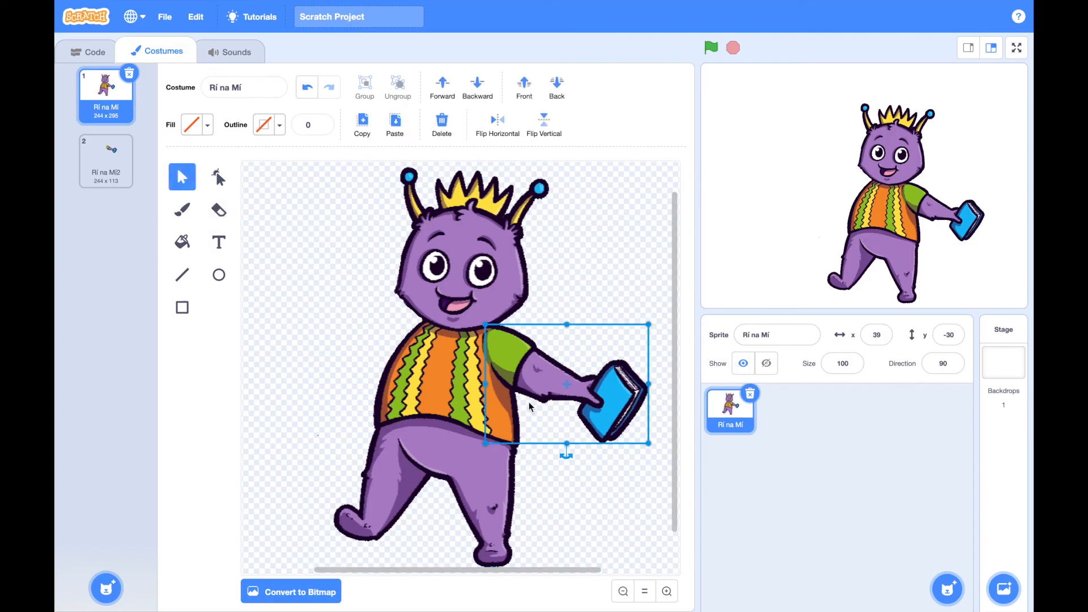
# Flip the pasted arm horizontally and position it at the shoulder where the raised arm was
pyautogui.moveTo(558, 401); pyautogui.dragTo(347, 362)
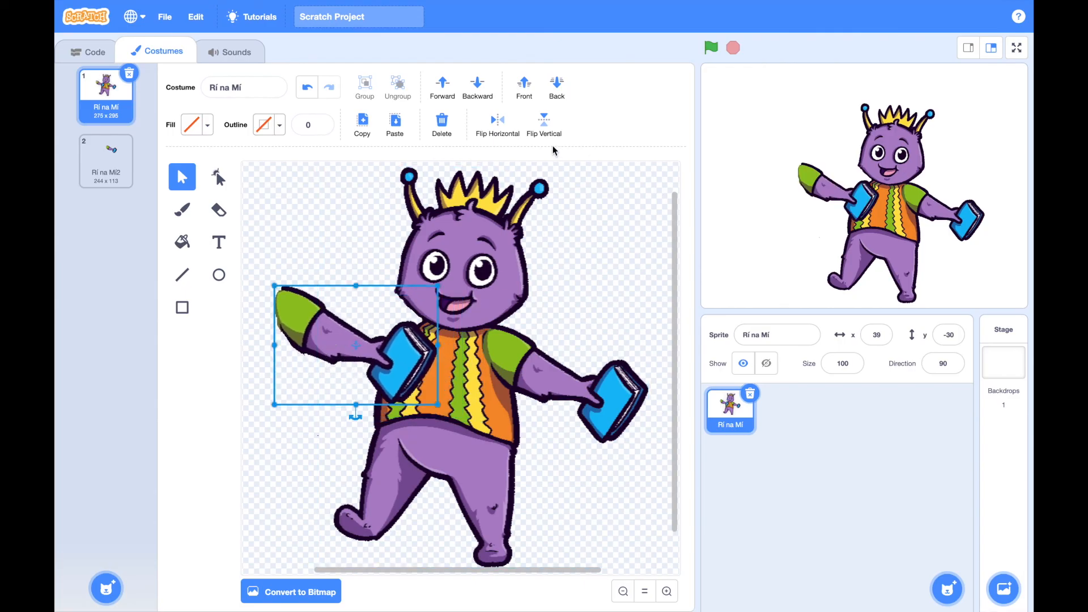
pyautogui.click(499, 124)
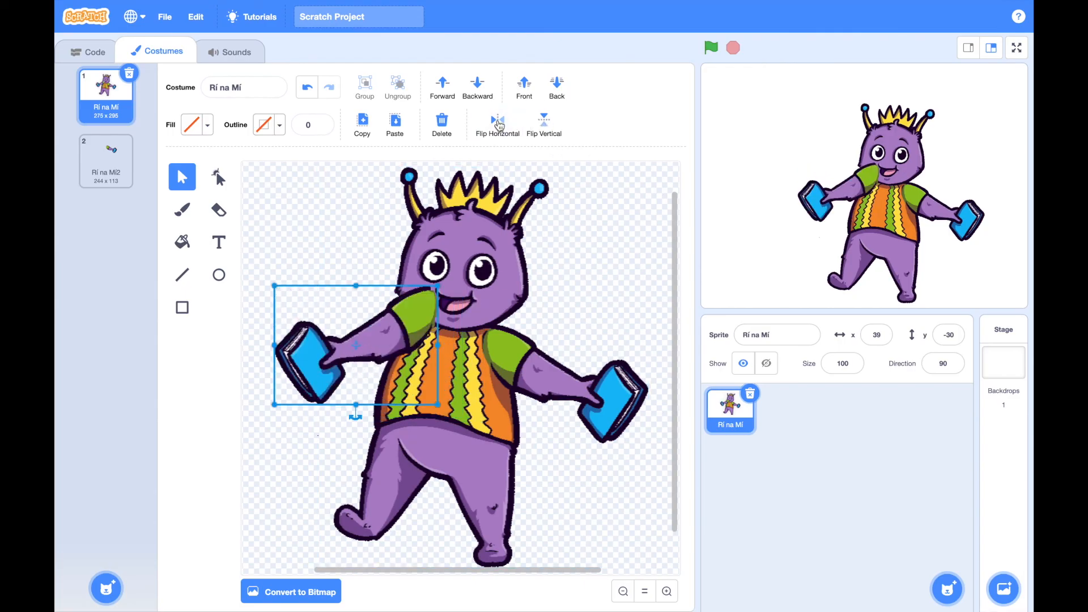
pyautogui.moveTo(366, 345); pyautogui.dragTo(342, 373)
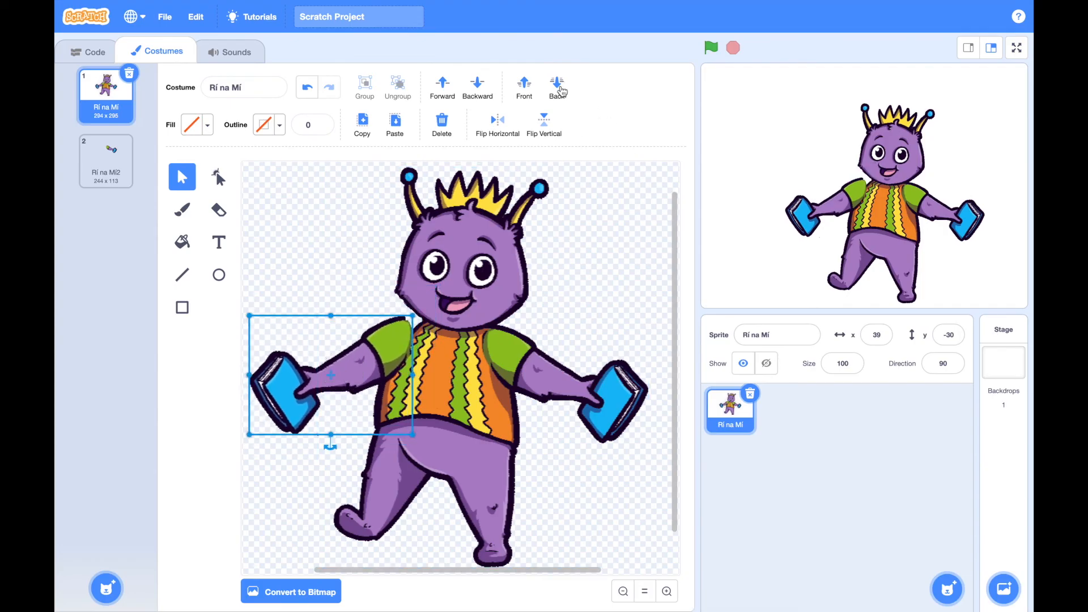
# Send the pasted arm behind the body and adjust its position so the sleeve tucks under the shirt's shoulder
pyautogui.click(560, 90)
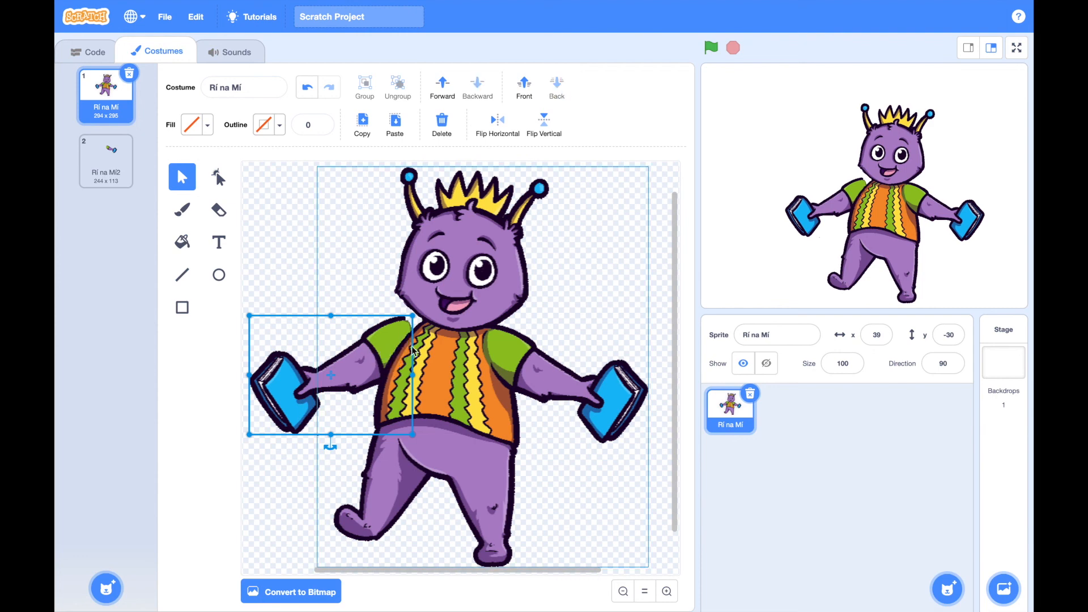
pyautogui.click(531, 368)
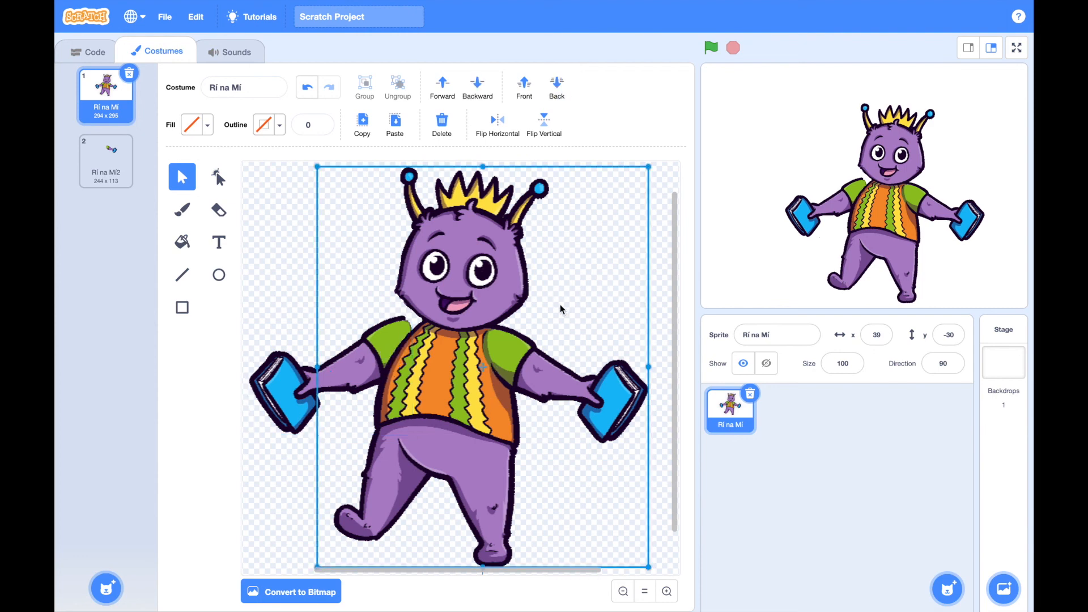
pyautogui.click(359, 360)
pyautogui.moveTo(311, 379); pyautogui.dragTo(325, 385)
pyautogui.click(317, 245)
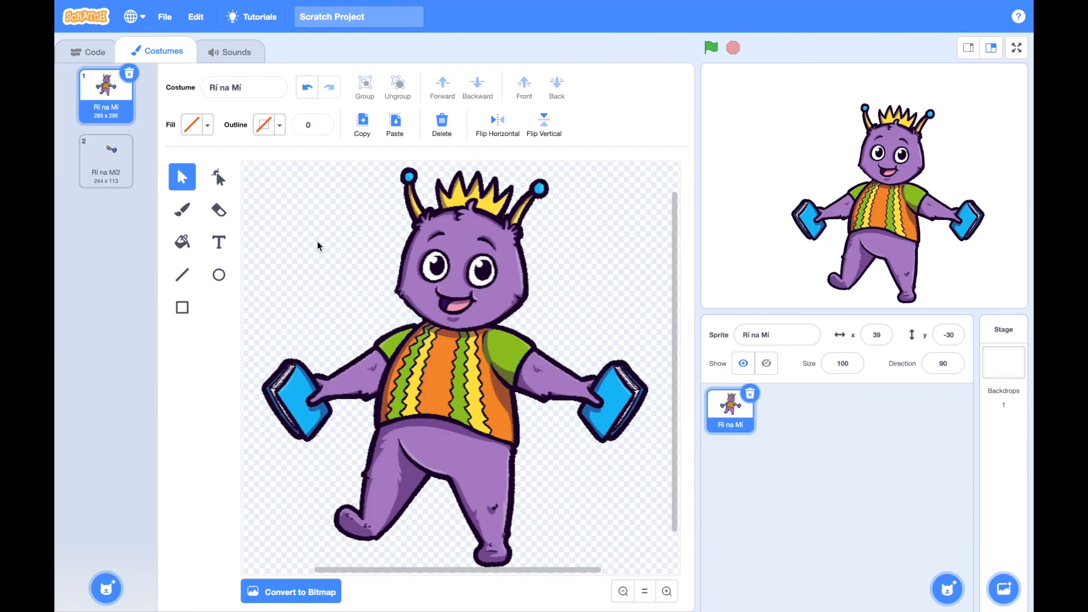
pyautogui.click(404, 366)
pyautogui.click(254, 340)
pyautogui.moveTo(292, 374)
pyautogui.mouseDown()
pyautogui.moveTo(289, 350)
pyautogui.moveTo(274, 395)
pyautogui.moveTo(290, 379)
pyautogui.mouseUp()
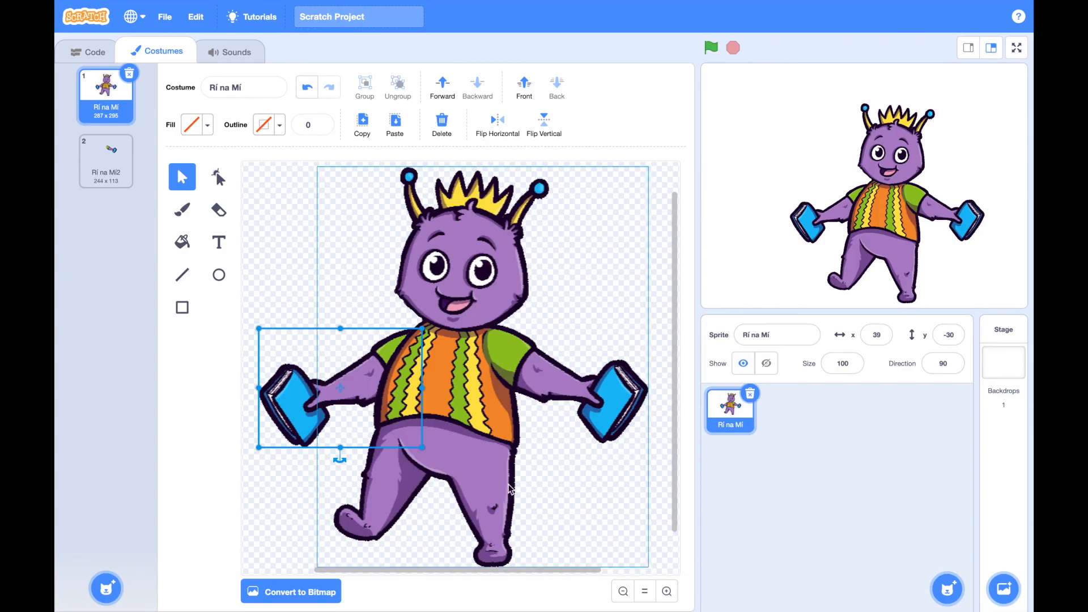
pyautogui.click(655, 249)
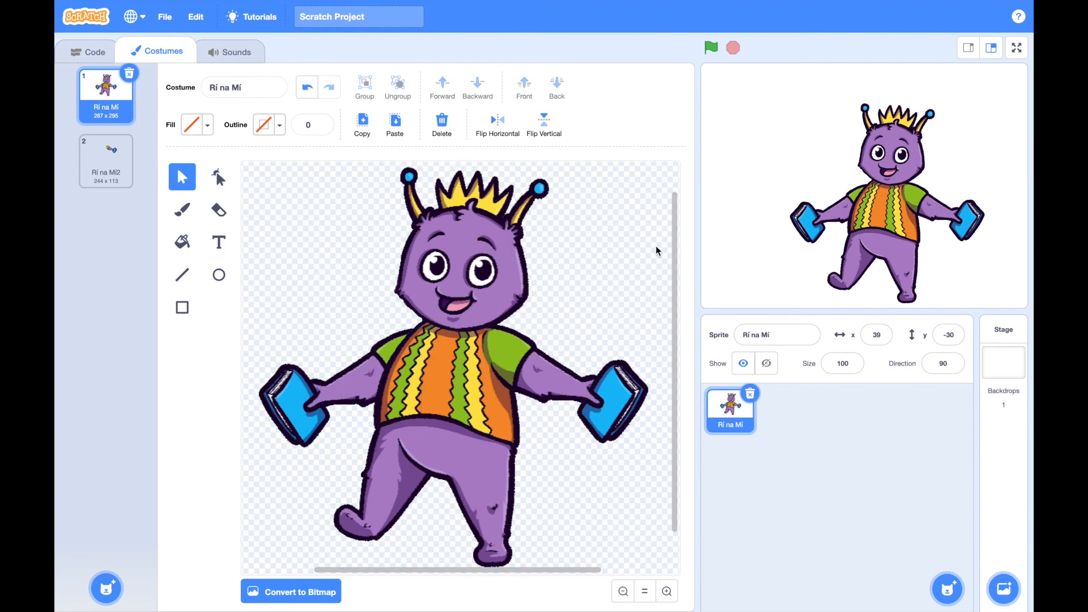